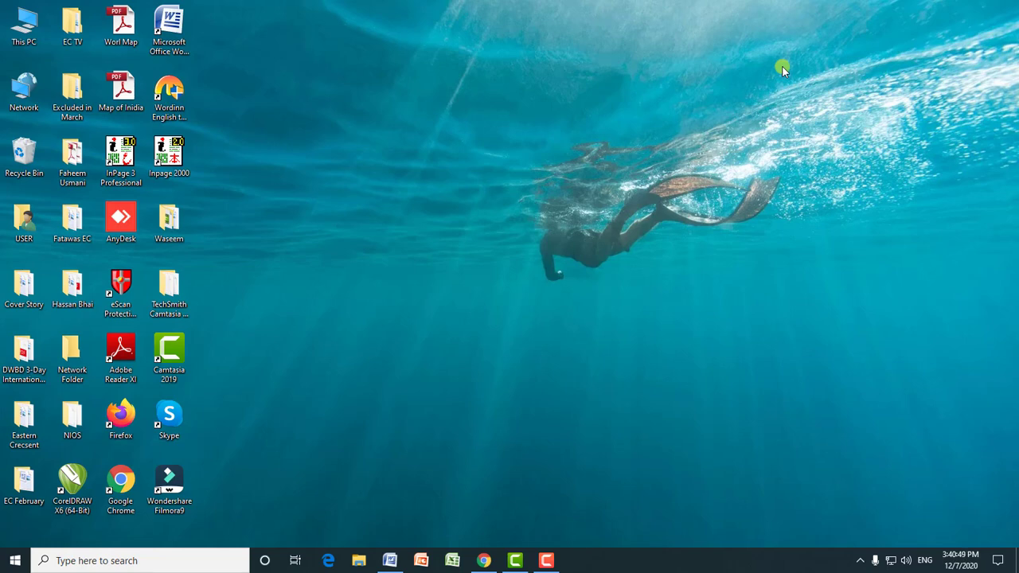
Restore the minimized Document1 window from the taskbar so it fills the screen.
{"action": "left_click", "coordinate": [389, 561]}
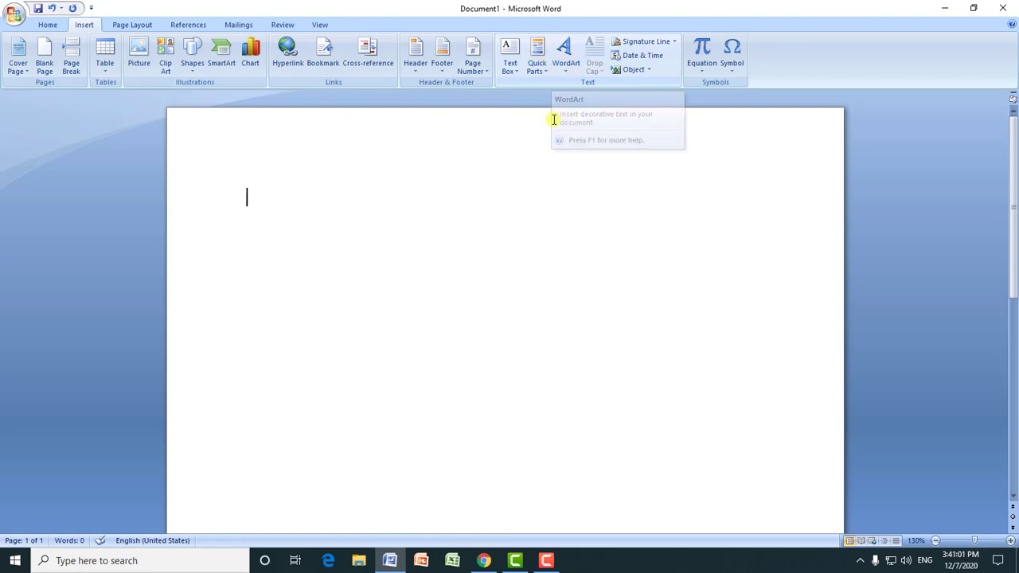
Insert a Pinstripes Sidebar text box from the Text Box gallery.
{"action": "left_click", "coordinate": [516, 73]}
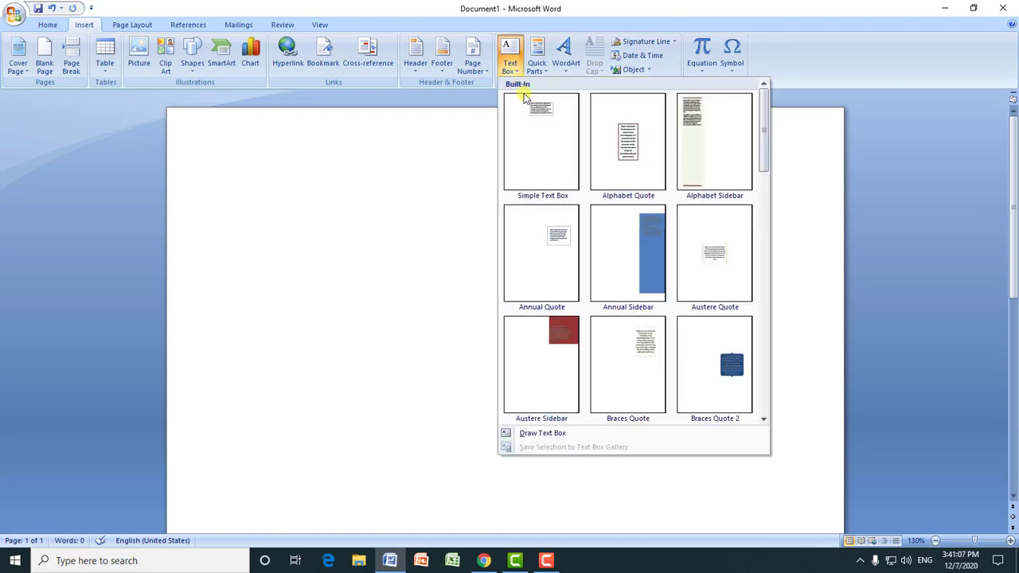
{"action": "left_click_drag", "start_coordinate": [766, 132], "coordinate": [759, 323]}
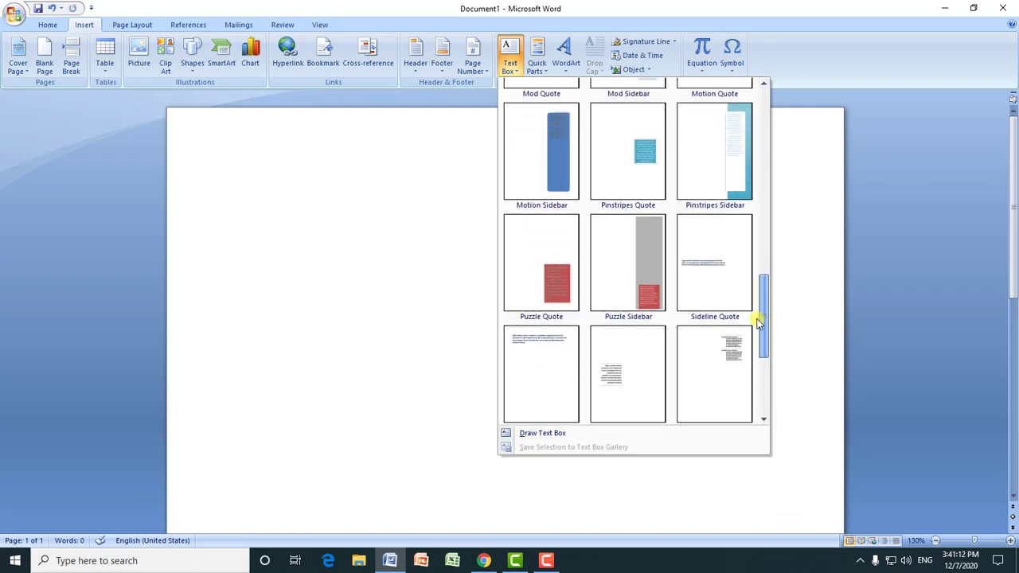
{"action": "left_click", "coordinate": [715, 171]}
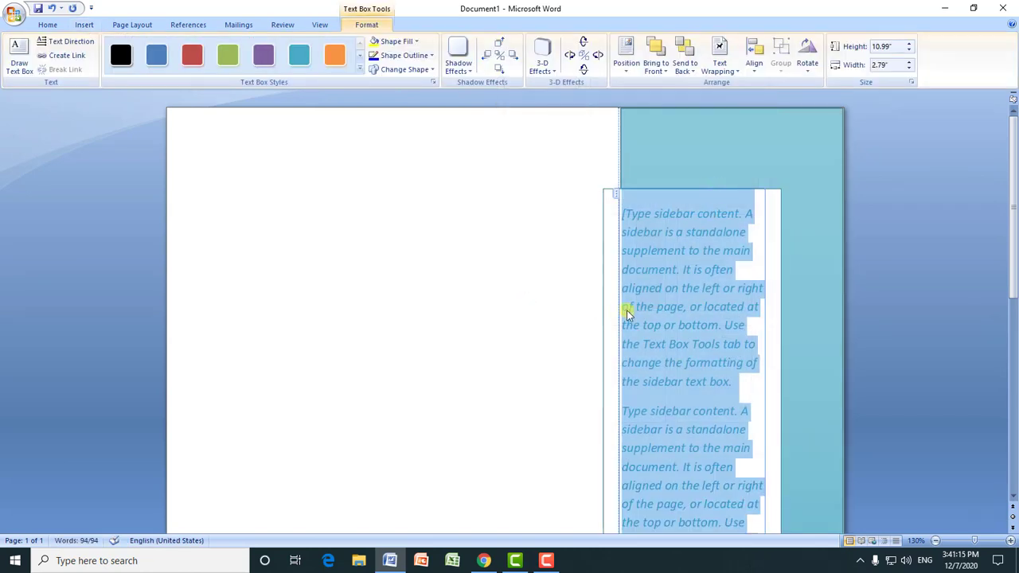
Zoom out, select the sidebar, apply a blue style and fill it bright cyan.
{"action": "scroll", "coordinate": [627, 313], "scroll_direction": "down", "scroll_amount": 3}
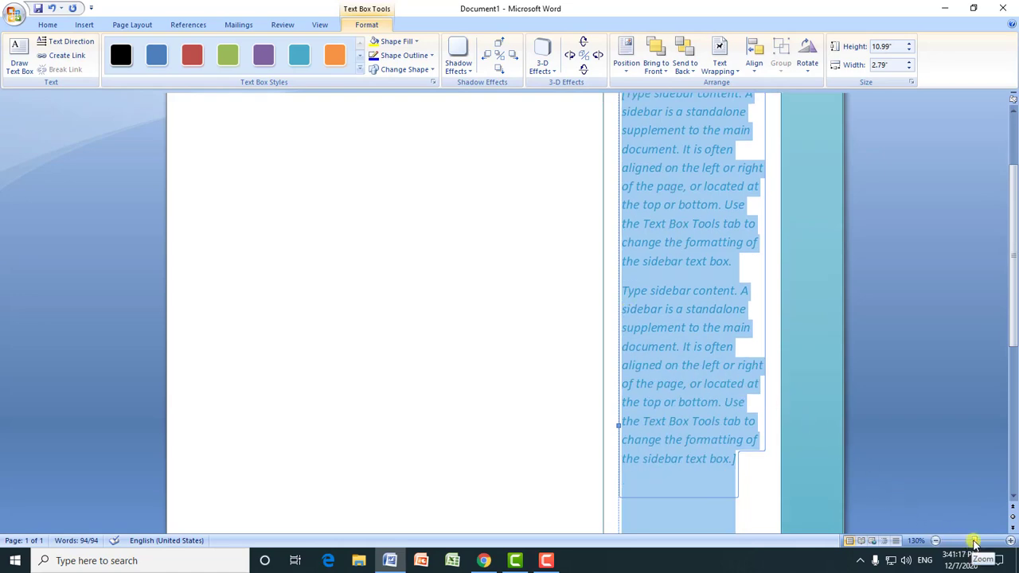
{"action": "left_click_drag", "start_coordinate": [974, 543], "coordinate": [955, 543]}
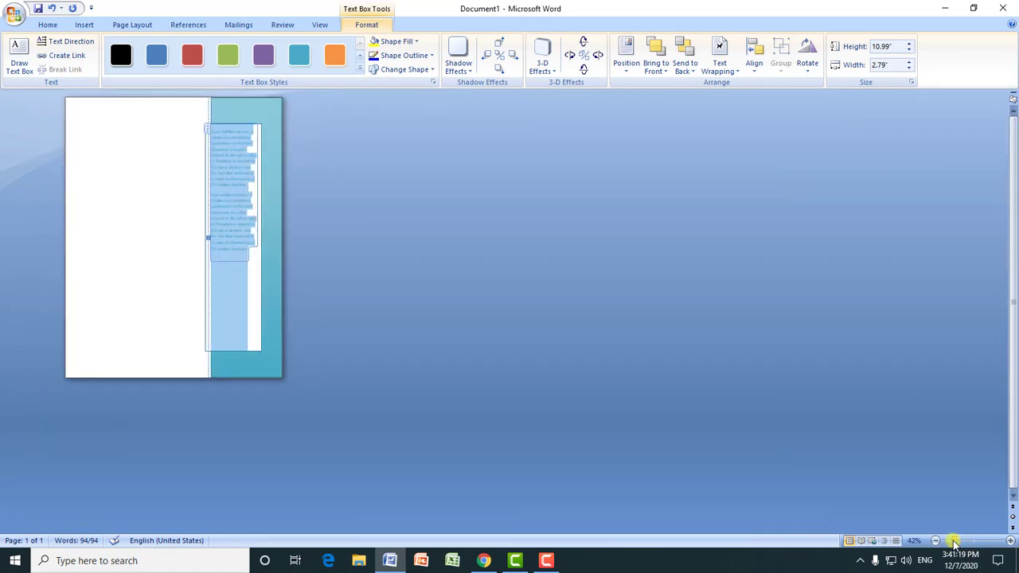
{"action": "left_click", "coordinate": [239, 114]}
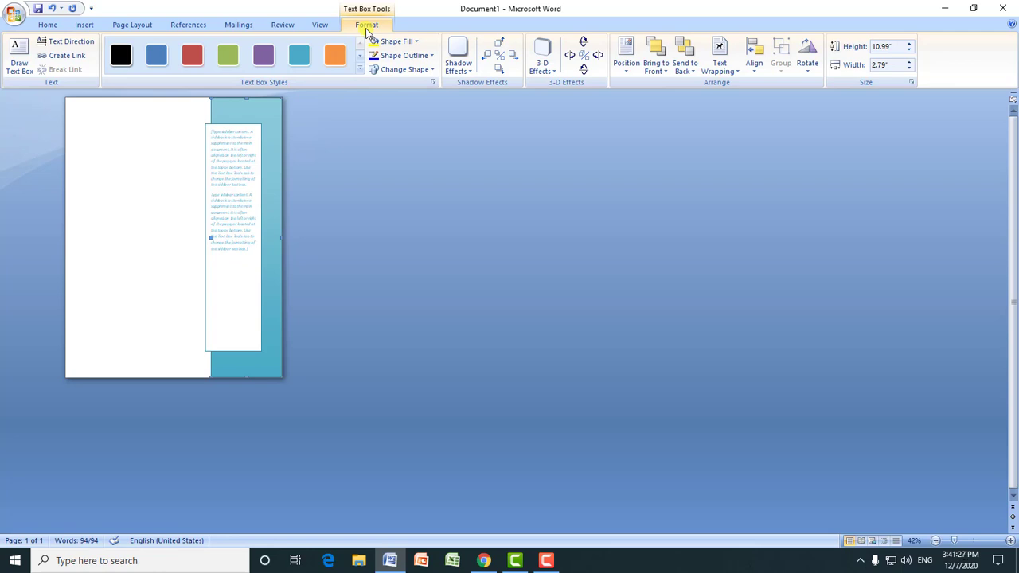
{"action": "left_click", "coordinate": [153, 67]}
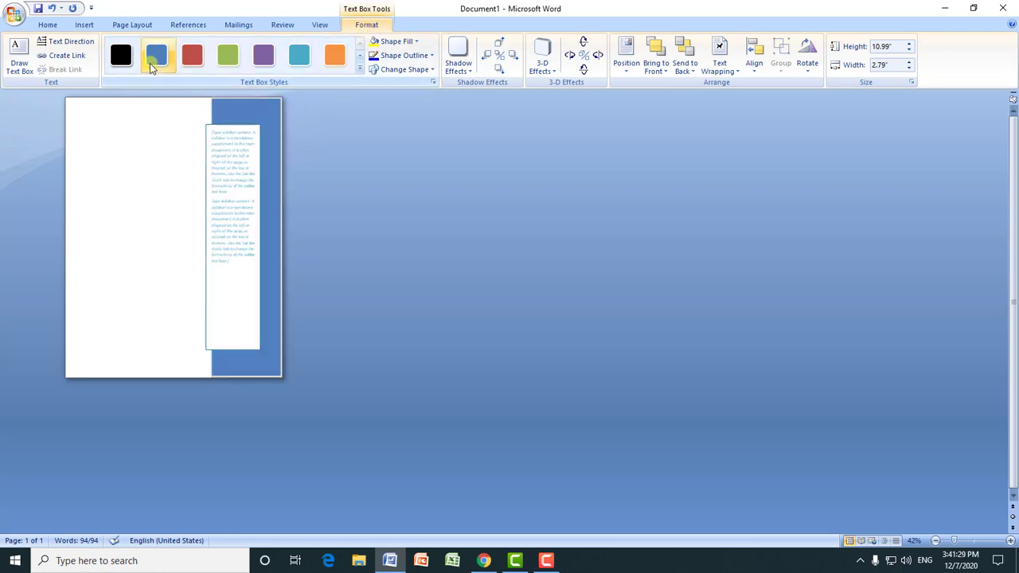
{"action": "left_click", "coordinate": [416, 43]}
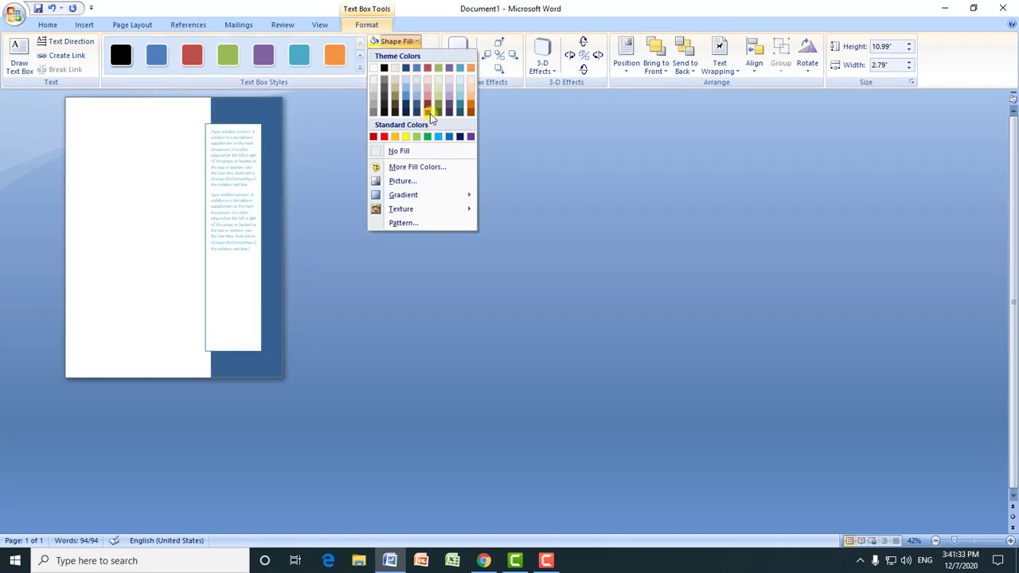
{"action": "left_click", "coordinate": [437, 137]}
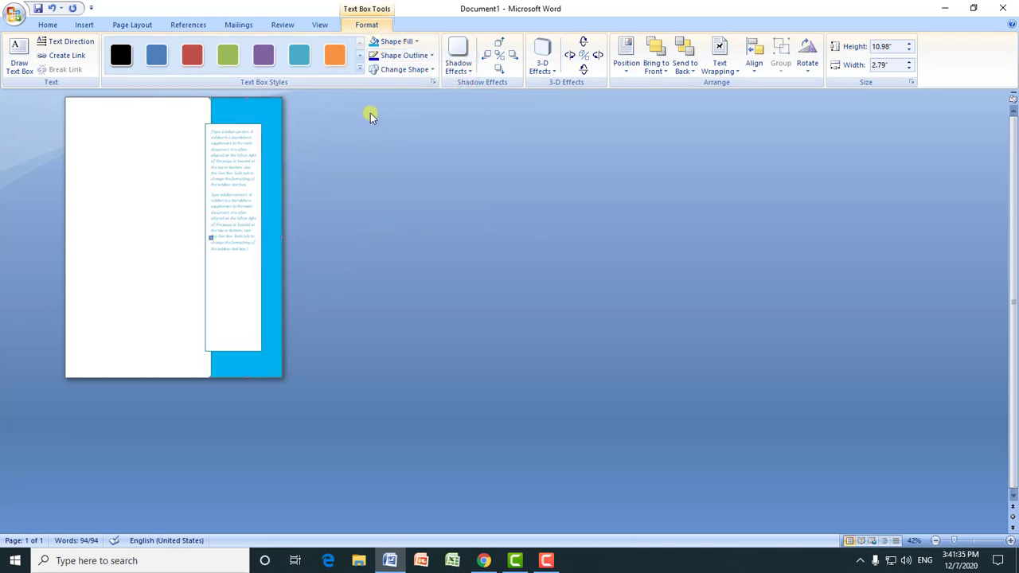
Give the sidebar a 2¼ pt red outline.
{"action": "left_click", "coordinate": [422, 58]}
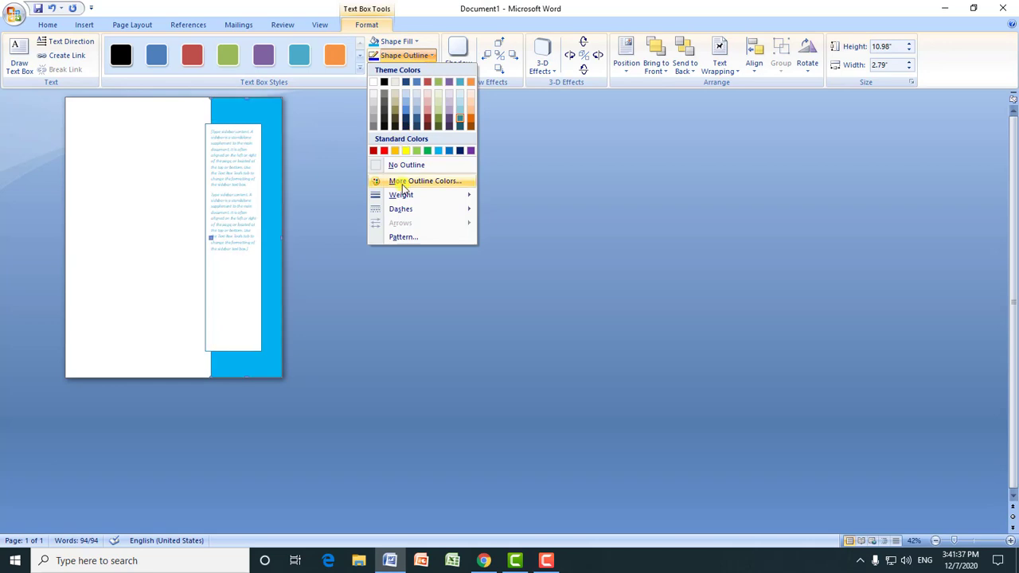
{"action": "mouse_move", "coordinate": [404, 200]}
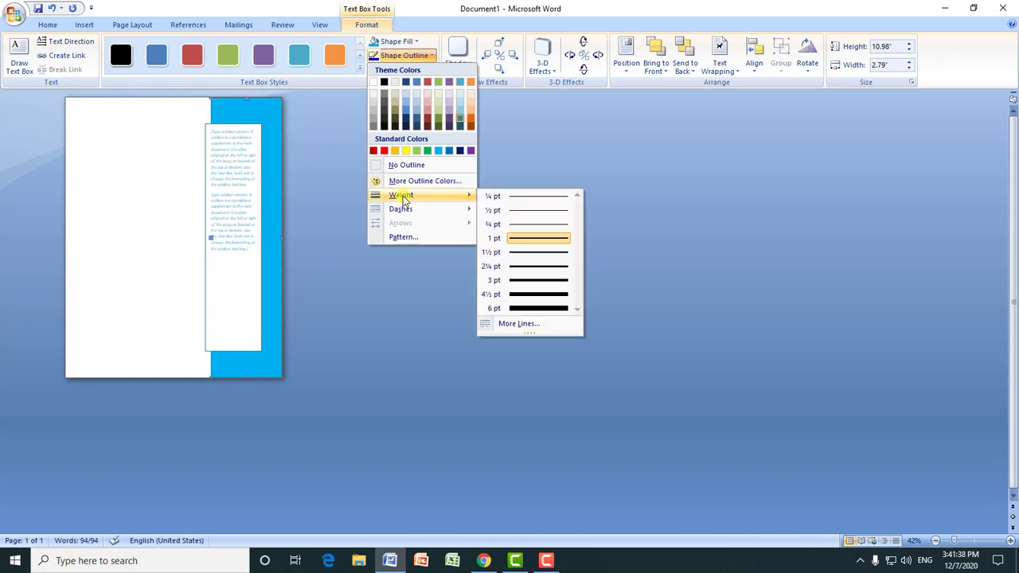
{"action": "left_click", "coordinate": [528, 266]}
{"action": "left_click", "coordinate": [431, 55]}
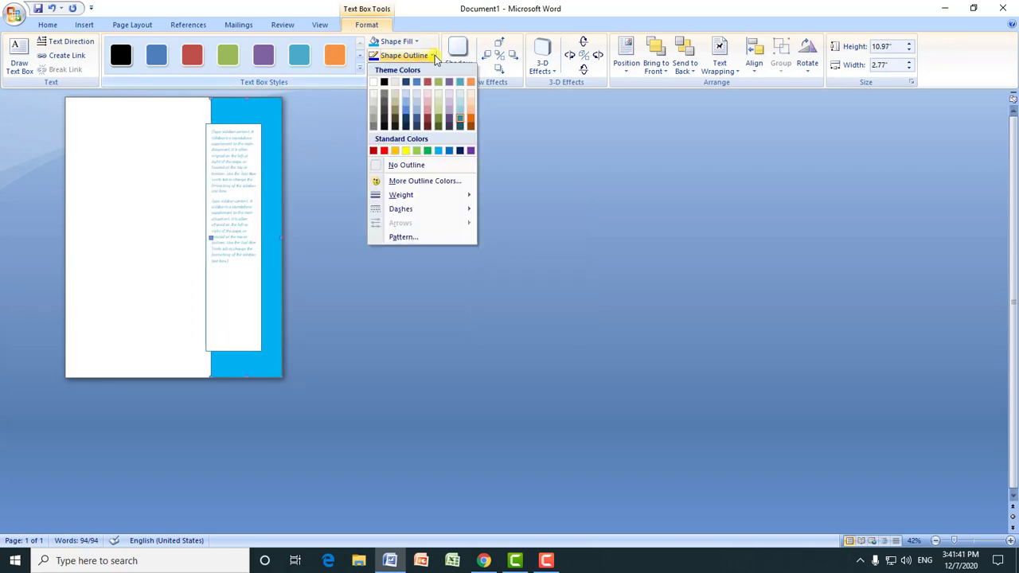
{"action": "left_click", "coordinate": [385, 150]}
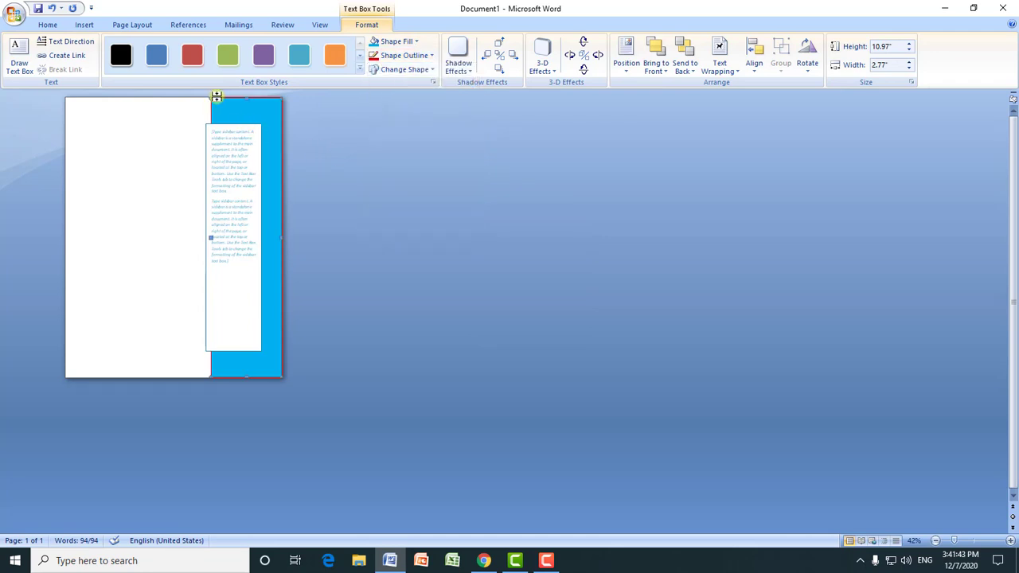
Zoom back to 100% and apply a Perspective 3-D effect to the sidebar.
{"action": "left_click", "coordinate": [971, 542]}
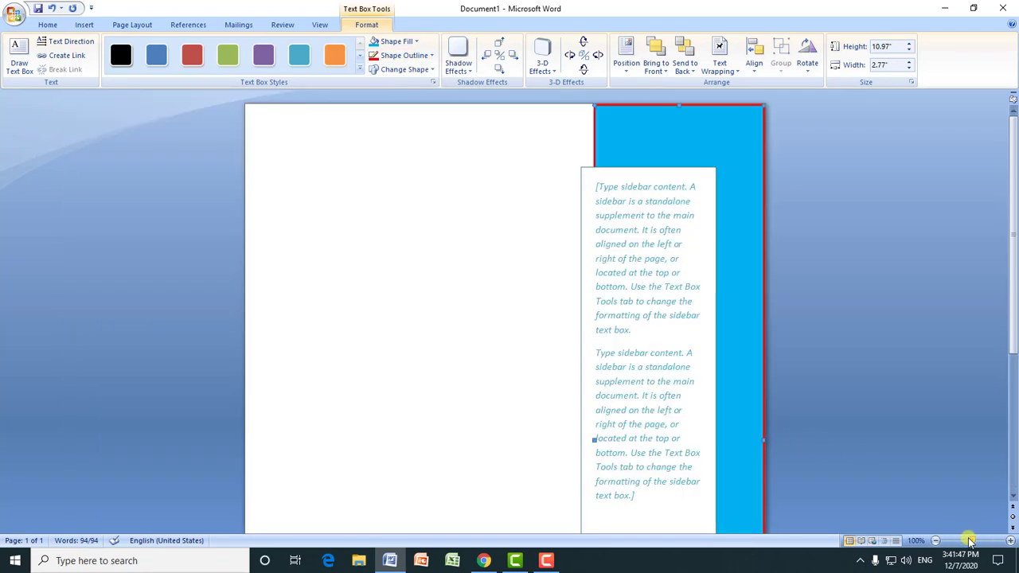
{"action": "left_click", "coordinate": [553, 71]}
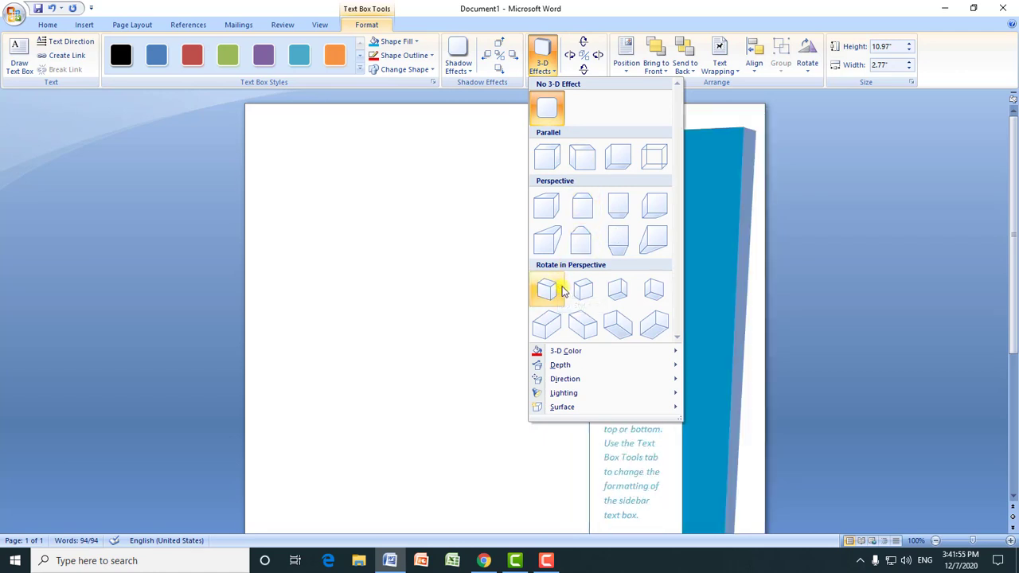
{"action": "left_click", "coordinate": [654, 206]}
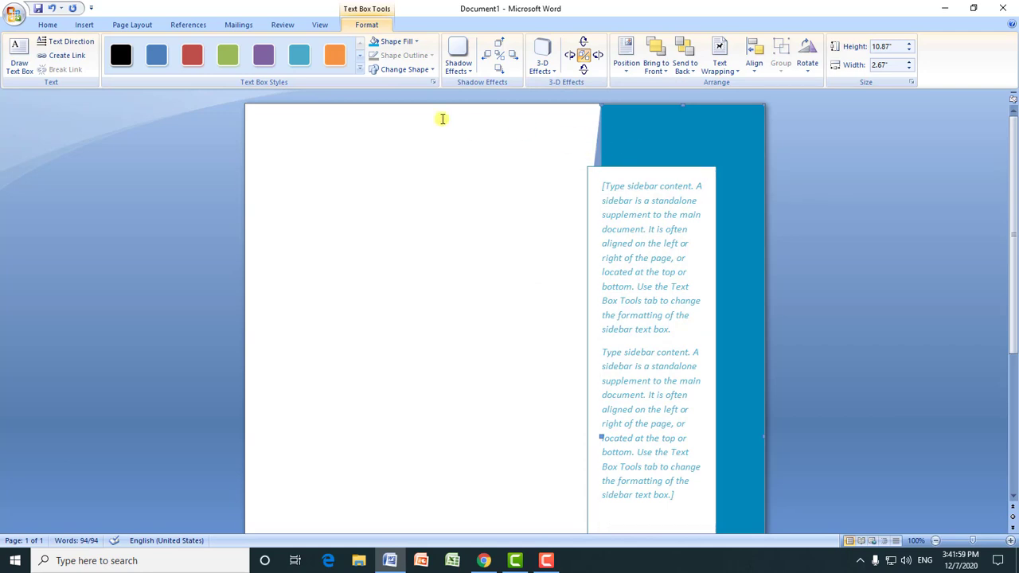
{"action": "left_click", "coordinate": [86, 26]}
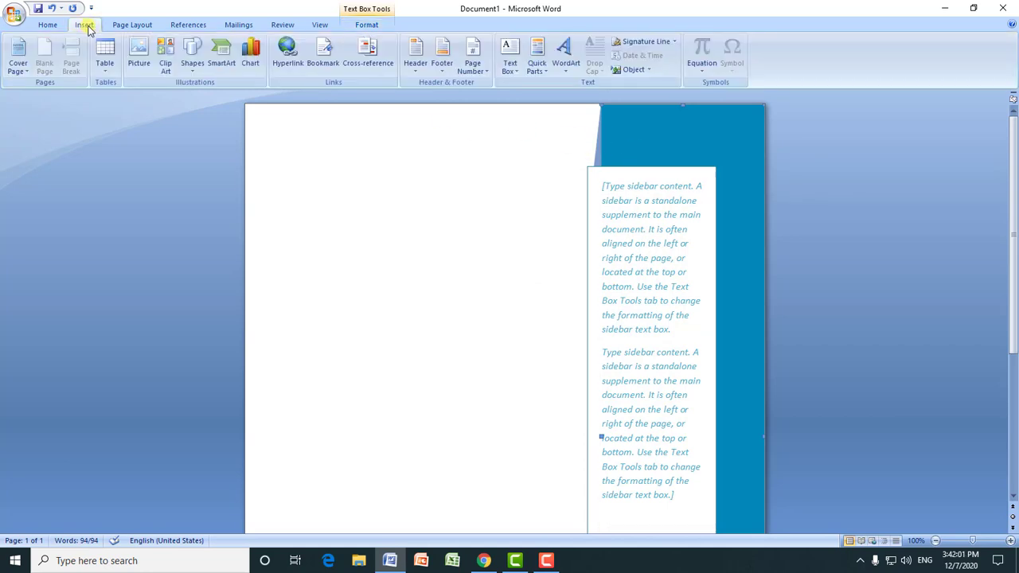
Insert the circular Mod Quote text box from the Text Box gallery.
{"action": "left_click", "coordinate": [515, 70]}
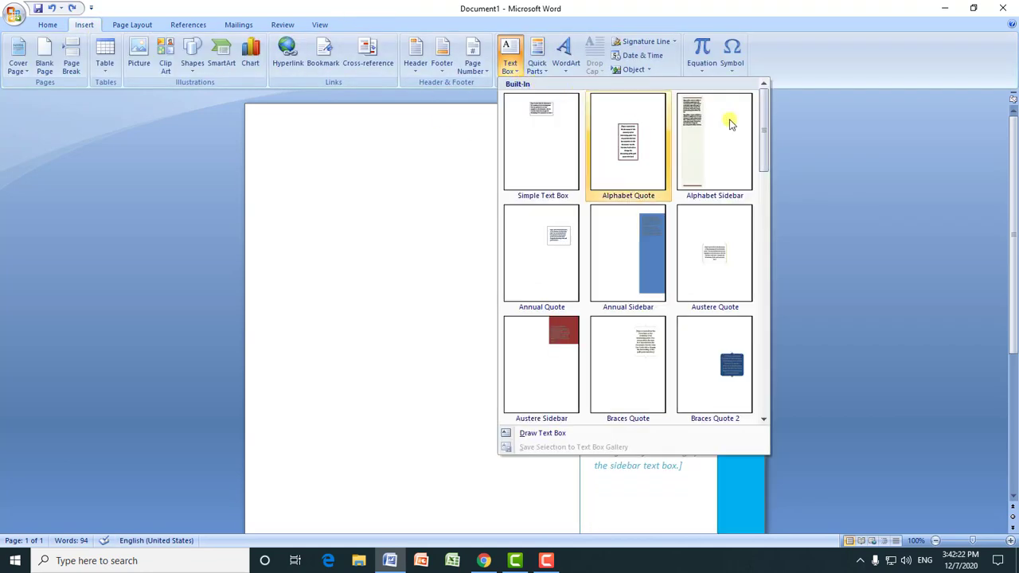
{"action": "left_click_drag", "start_coordinate": [766, 121], "coordinate": [732, 267]}
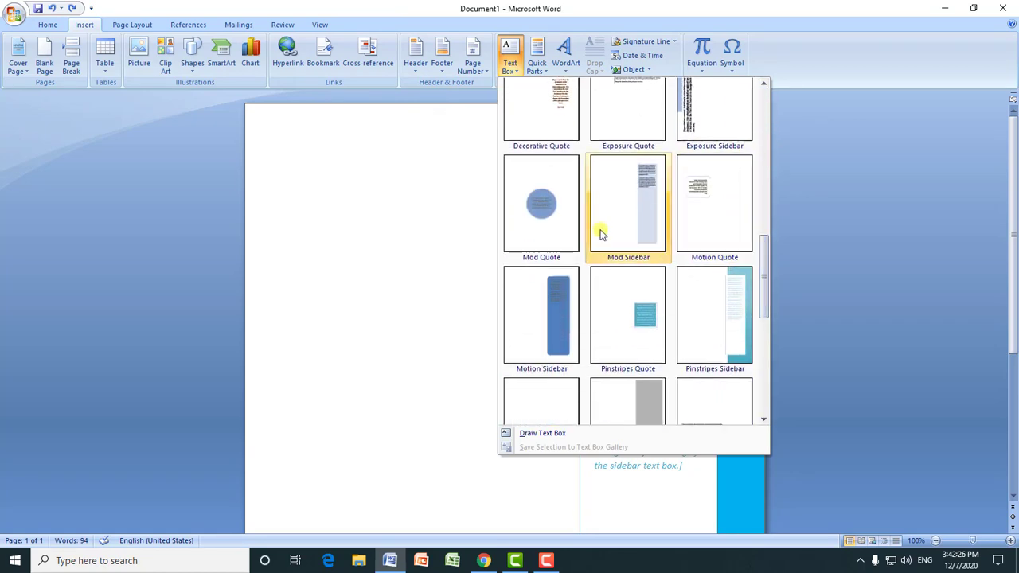
{"action": "left_click", "coordinate": [536, 204]}
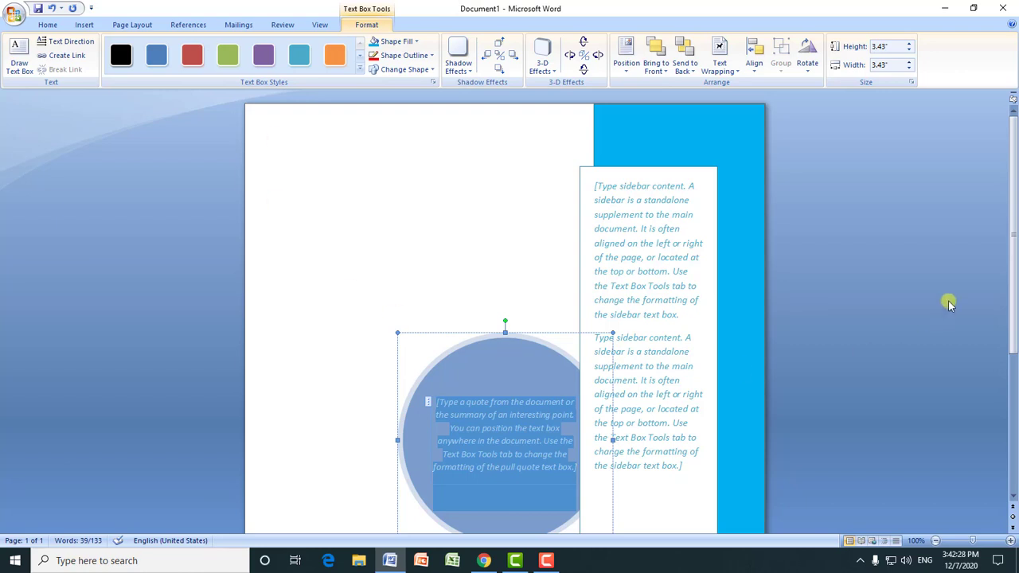
Delete the blue sidebar and select the Mod Quote circle.
{"action": "left_click", "coordinate": [727, 131]}
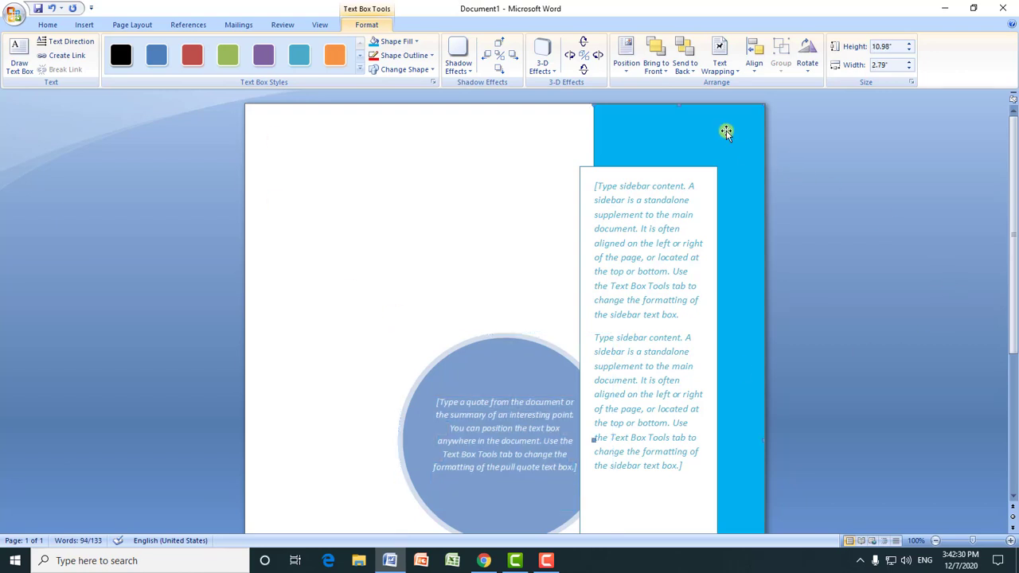
{"action": "key", "text": "Delete"}
{"action": "left_click", "coordinate": [517, 401]}
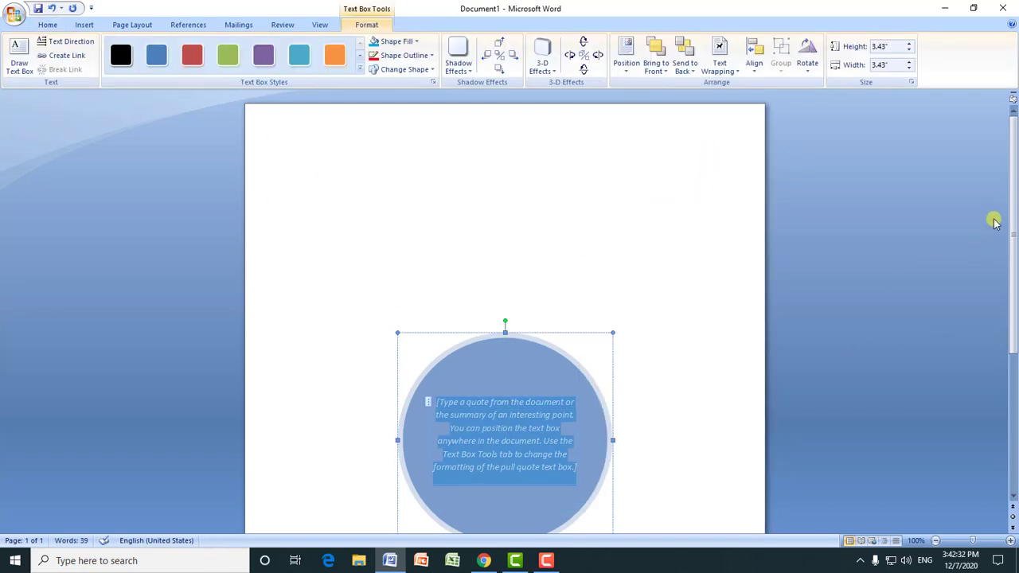
{"action": "left_click_drag", "start_coordinate": [1008, 209], "coordinate": [1008, 270]}
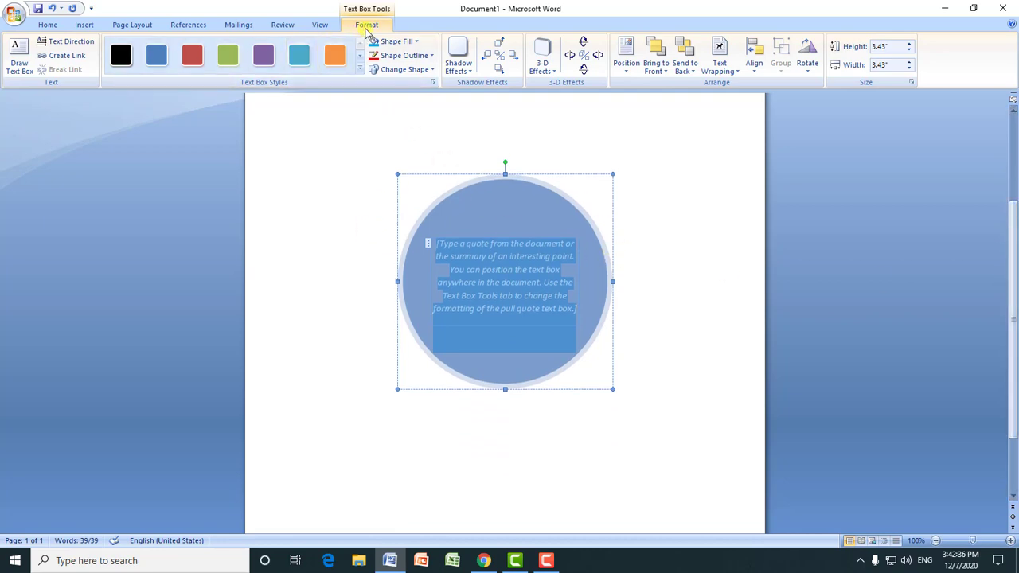
Apply the solid black text box style to the circle and recolour its quote text white.
{"action": "left_click", "coordinate": [360, 68]}
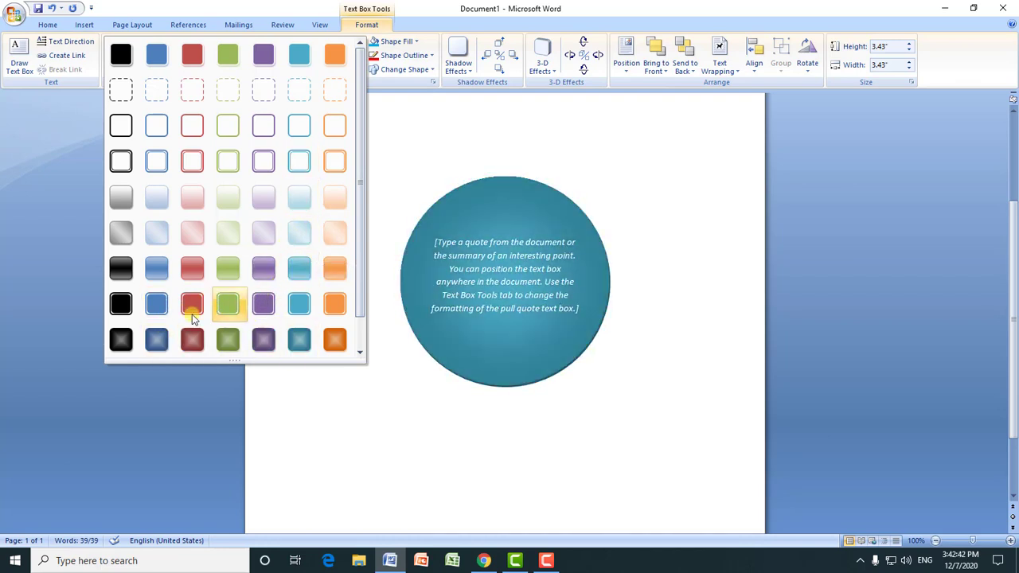
{"action": "left_click", "coordinate": [121, 304]}
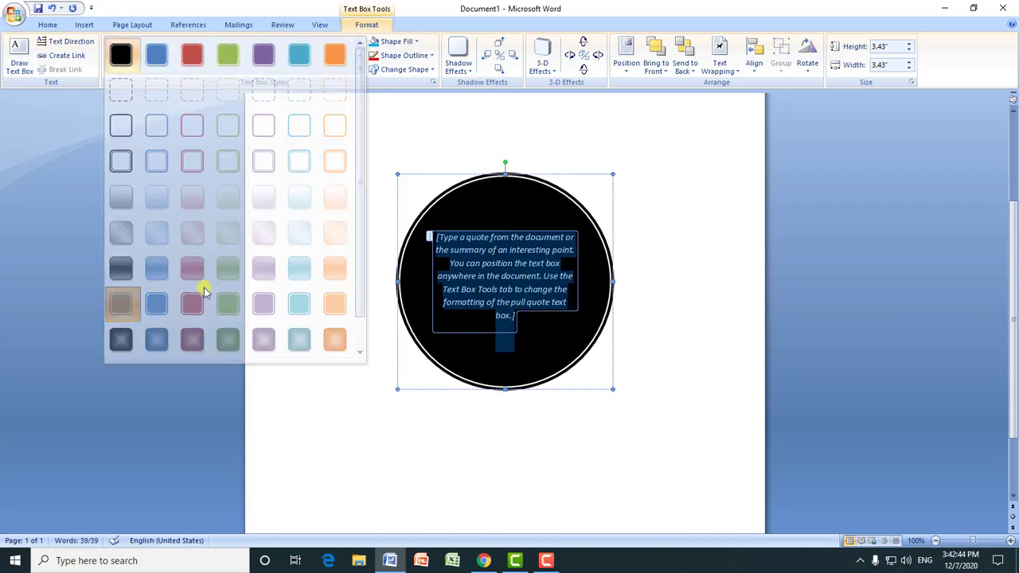
{"action": "left_click", "coordinate": [464, 257]}
{"action": "key", "text": "ctrl+a"}
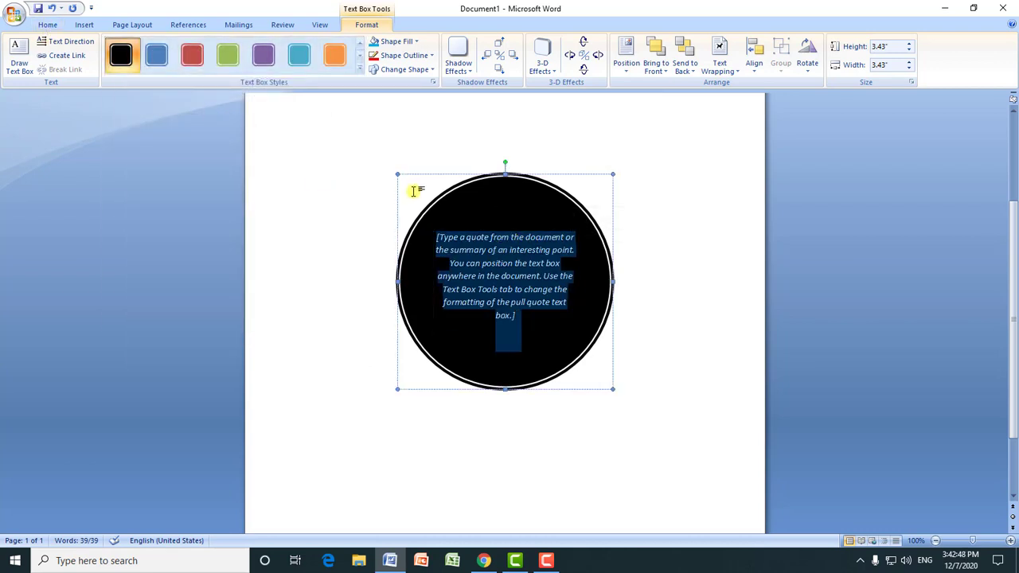
{"action": "left_click", "coordinate": [48, 25]}
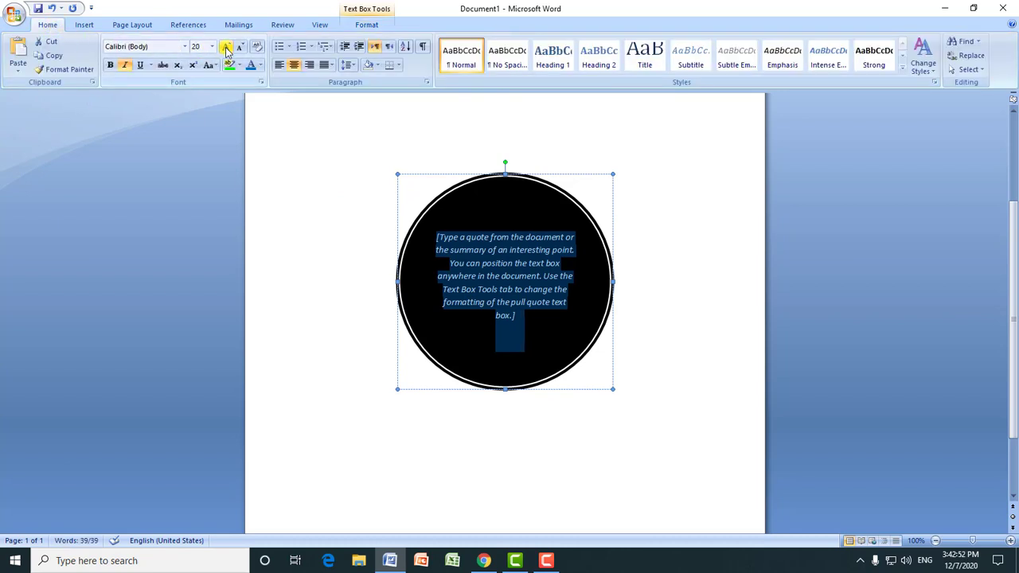
{"action": "left_click", "coordinate": [258, 70]}
{"action": "left_click", "coordinate": [531, 206]}
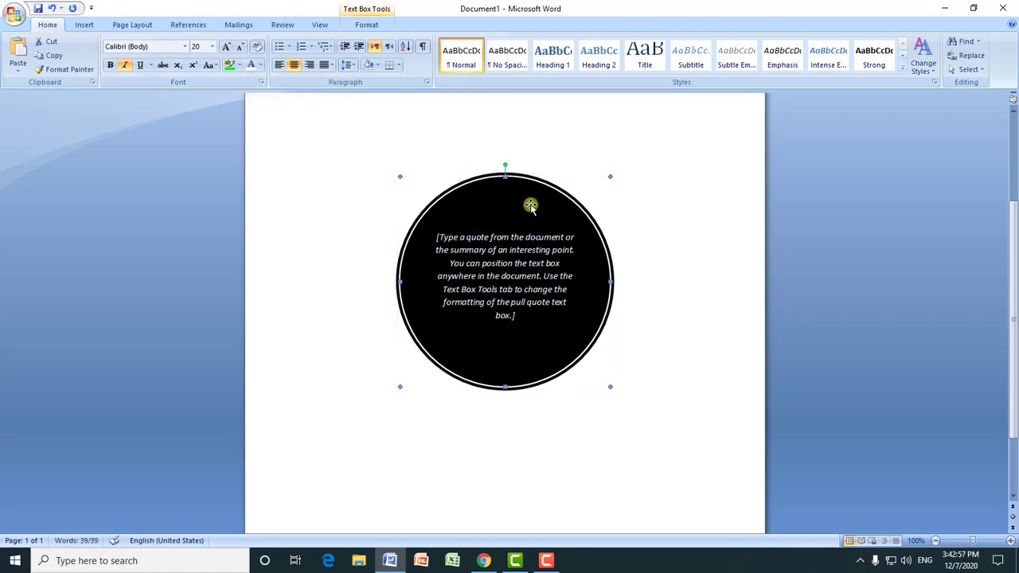
{"action": "left_click", "coordinate": [84, 26]}
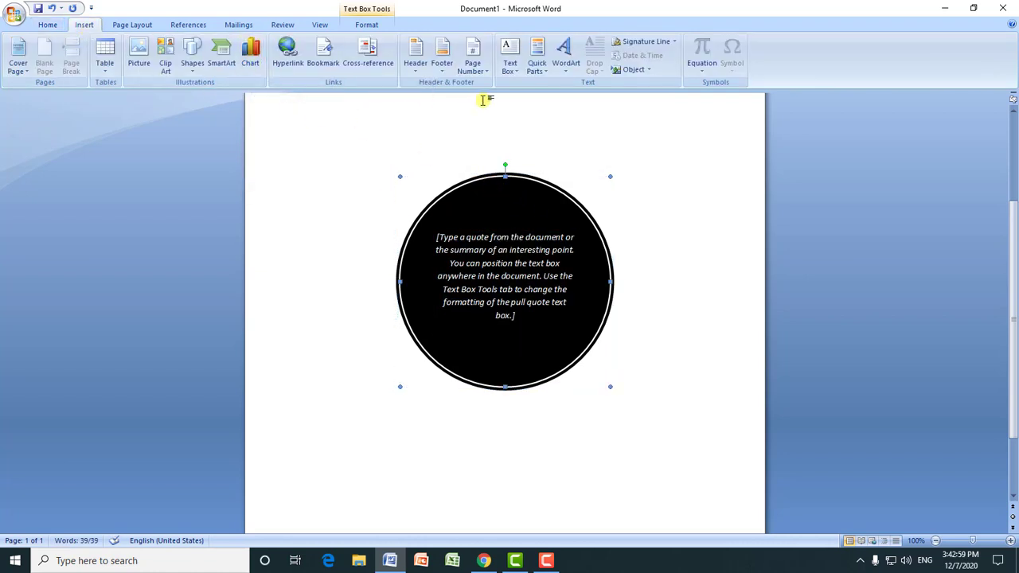
{"action": "left_click", "coordinate": [517, 72]}
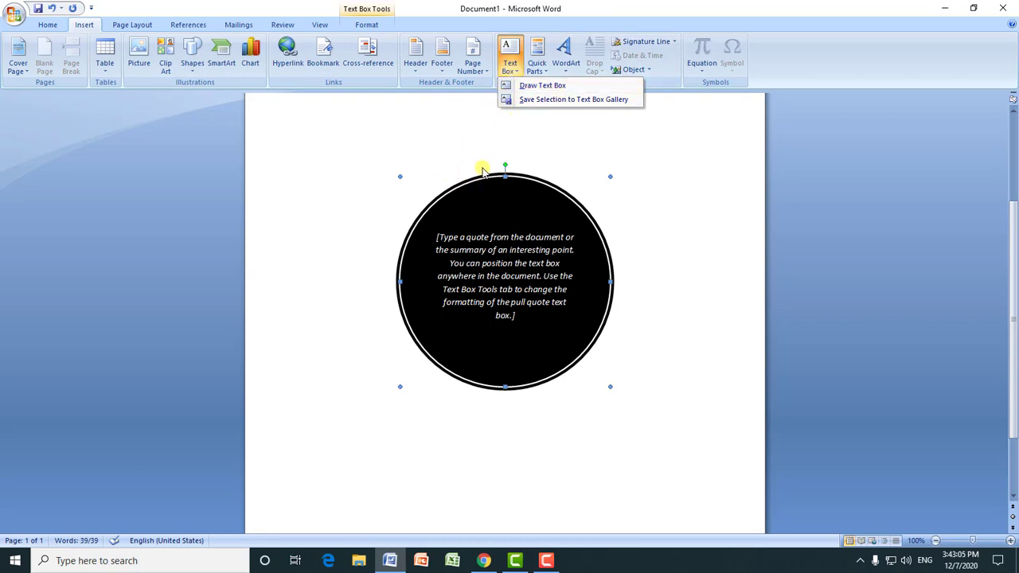
Delete the circle pull quote, then browse and close the Text Box gallery.
{"action": "left_click", "coordinate": [512, 178]}
{"action": "key", "text": "Delete"}
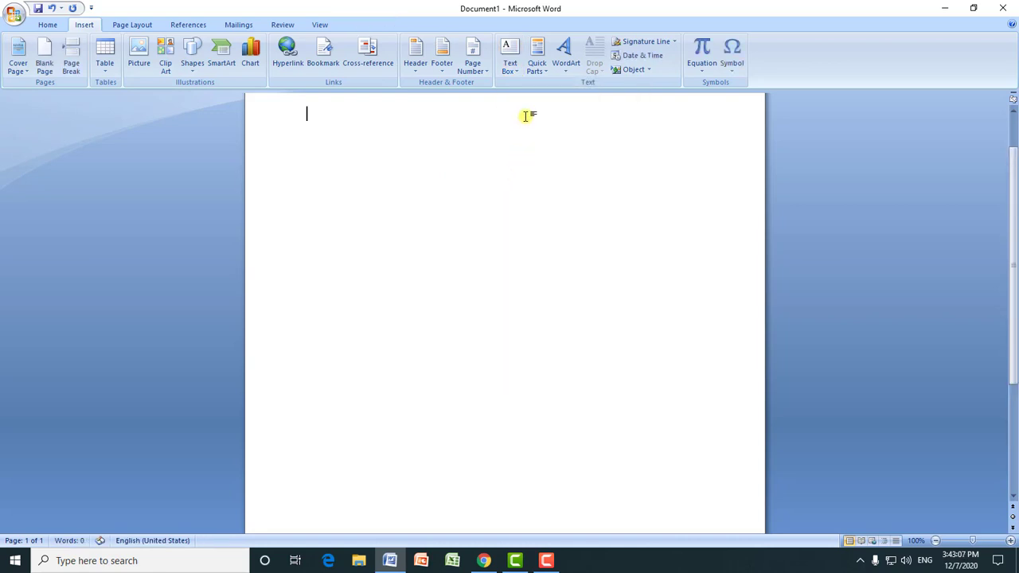
{"action": "left_click", "coordinate": [510, 64]}
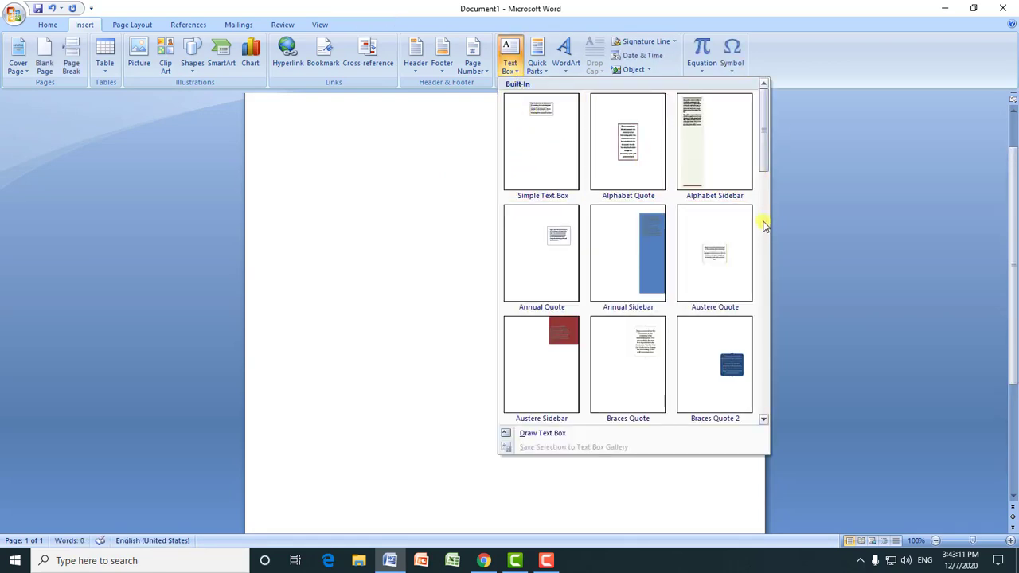
{"action": "mouse_move", "coordinate": [763, 148]}
{"action": "left_mouse_down"}
{"action": "mouse_move", "coordinate": [775, 399]}
{"action": "mouse_move", "coordinate": [359, 239]}
{"action": "left_mouse_up"}
{"action": "left_click", "coordinate": [382, 209]}
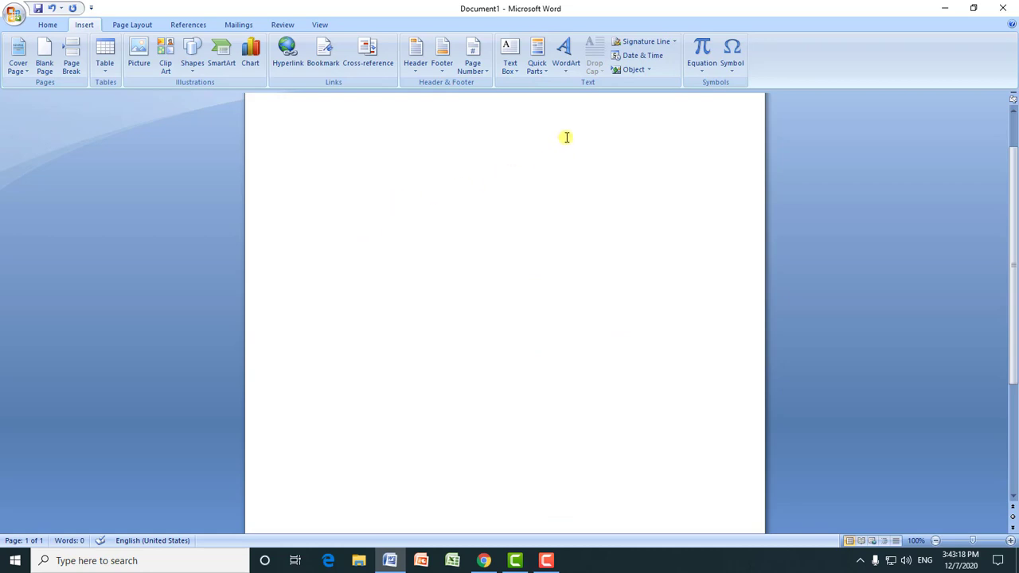
Browse the Quick Parts building blocks list and close it.
{"action": "left_click", "coordinate": [546, 75]}
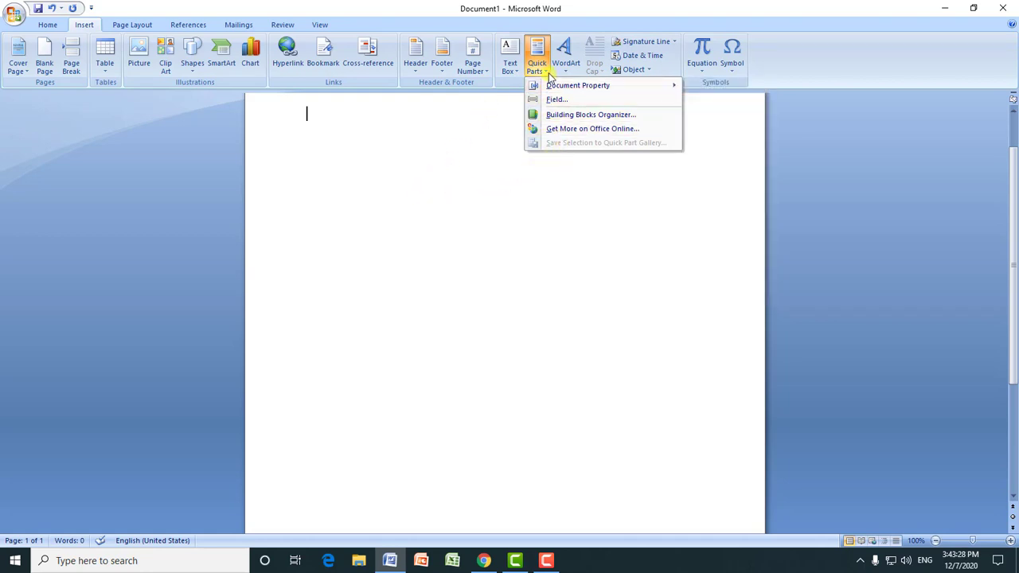
{"action": "left_click", "coordinate": [380, 202]}
{"action": "scroll", "coordinate": [1016, 238], "scroll_direction": "up", "scroll_amount": 2}
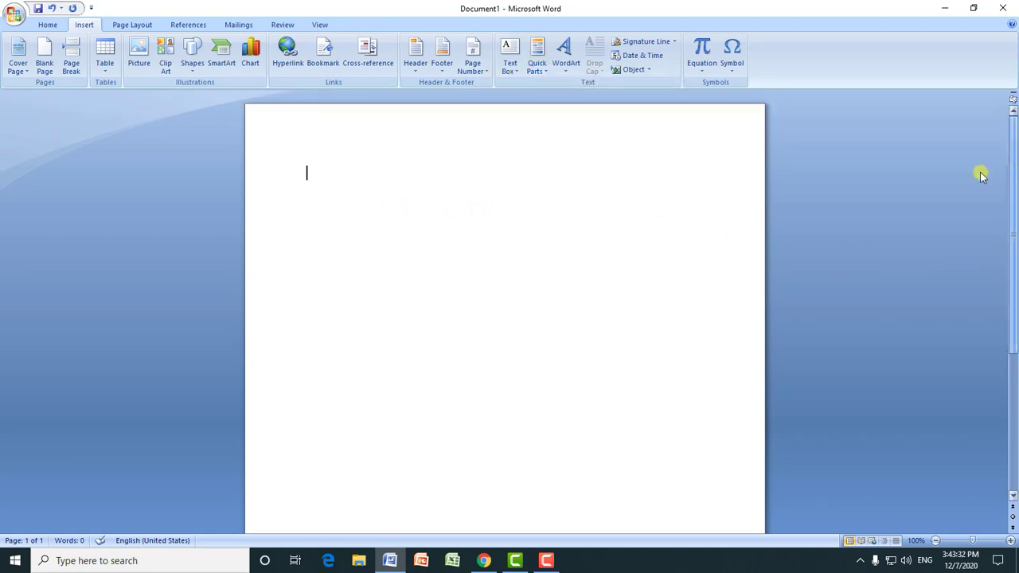
Paste the letter and indent the signature line four steps to sit under the date.
{"action": "key", "text": "ctrl+v"}
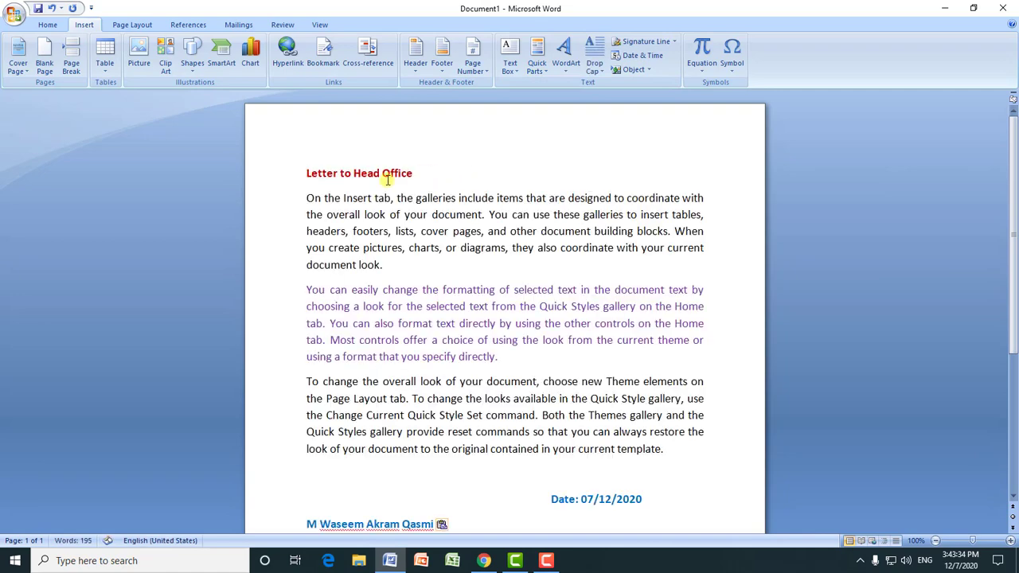
{"action": "left_click_drag", "start_coordinate": [306, 175], "coordinate": [514, 540]}
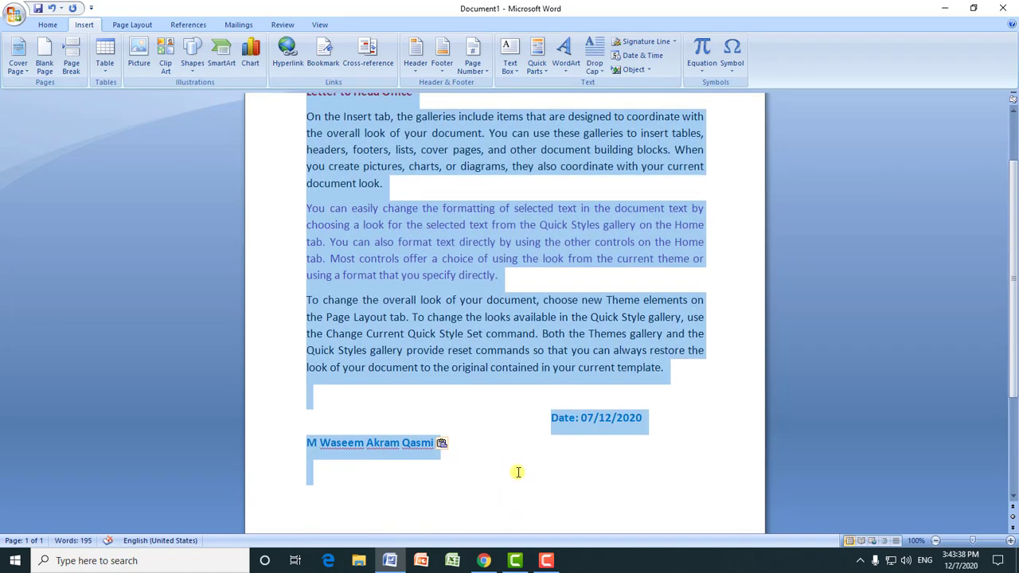
{"action": "left_click", "coordinate": [403, 443]}
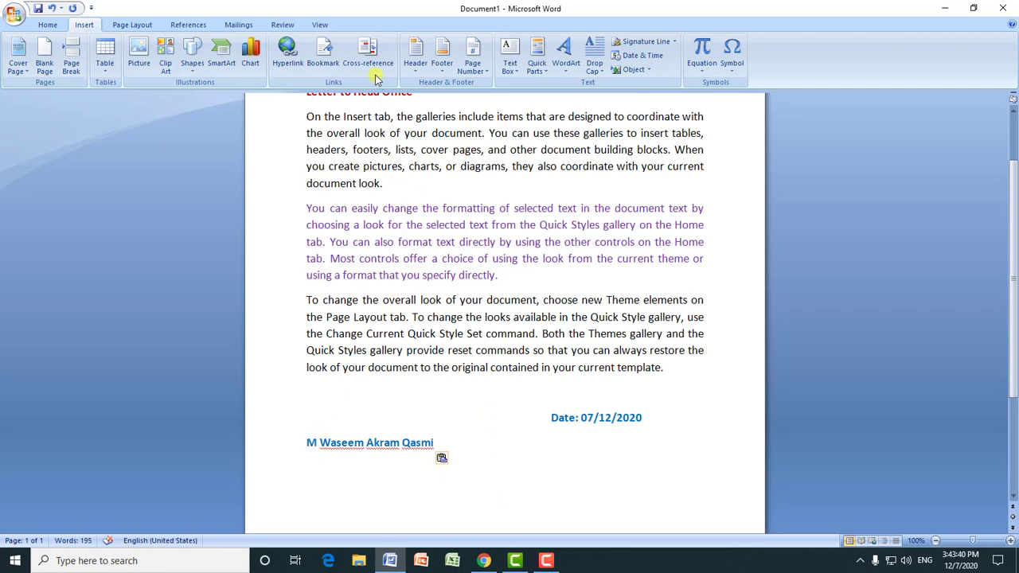
{"action": "left_click", "coordinate": [48, 25]}
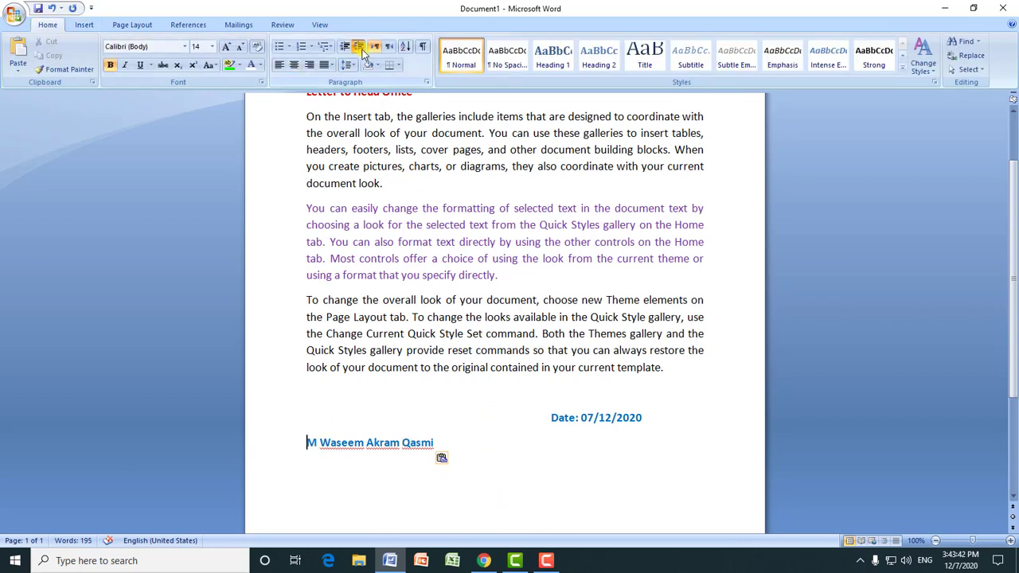
{"action": "double_click", "coordinate": [359, 46]}
{"action": "double_click", "coordinate": [359, 47]}
{"action": "double_click", "coordinate": [359, 46]}
{"action": "double_click", "coordinate": [360, 47]}
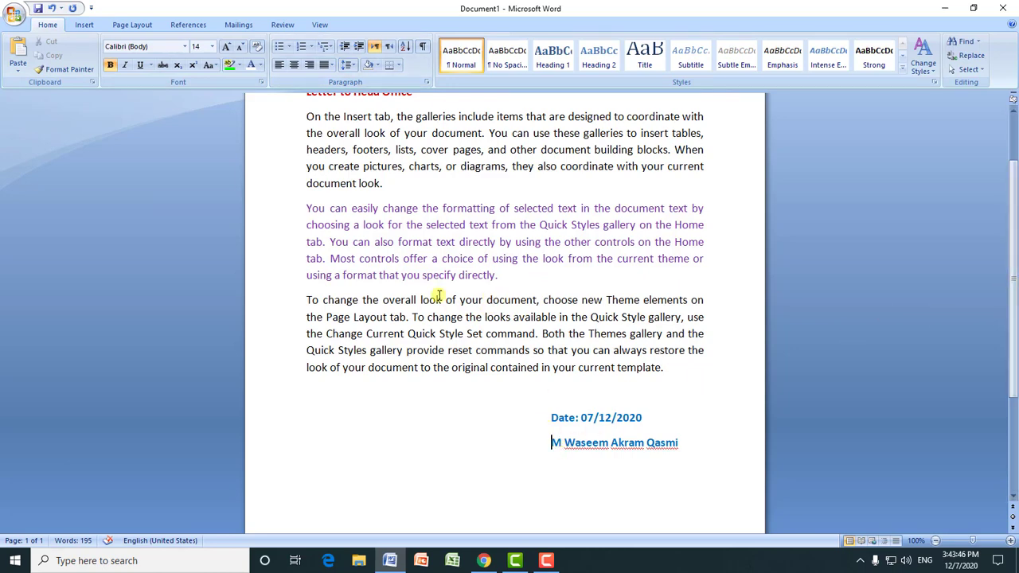
Select the 'Letter to Head Office' heading, then the three body paragraphs.
{"action": "scroll", "coordinate": [427, 277], "scroll_direction": "up", "scroll_amount": 1}
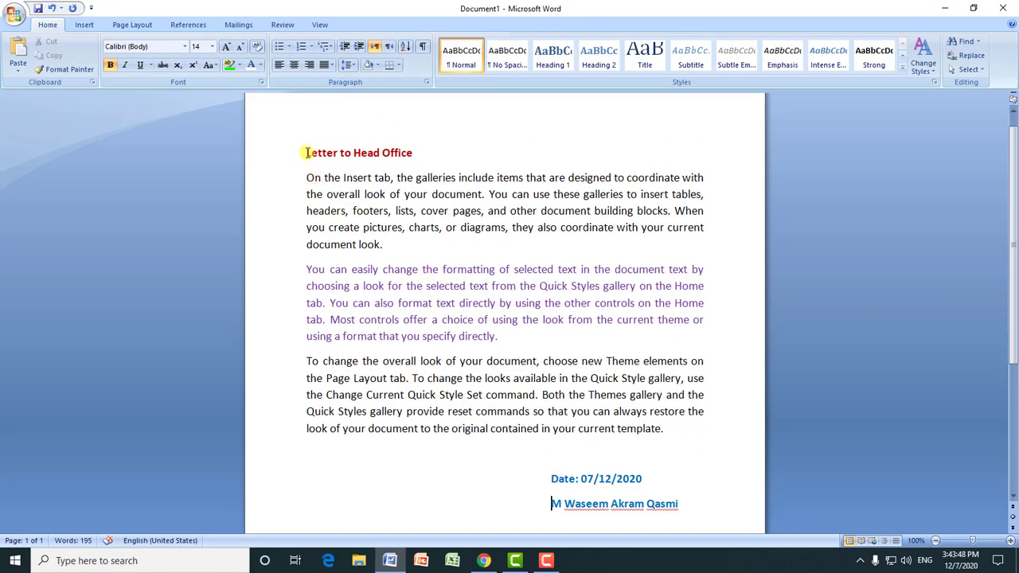
{"action": "left_click_drag", "start_coordinate": [306, 152], "coordinate": [412, 154]}
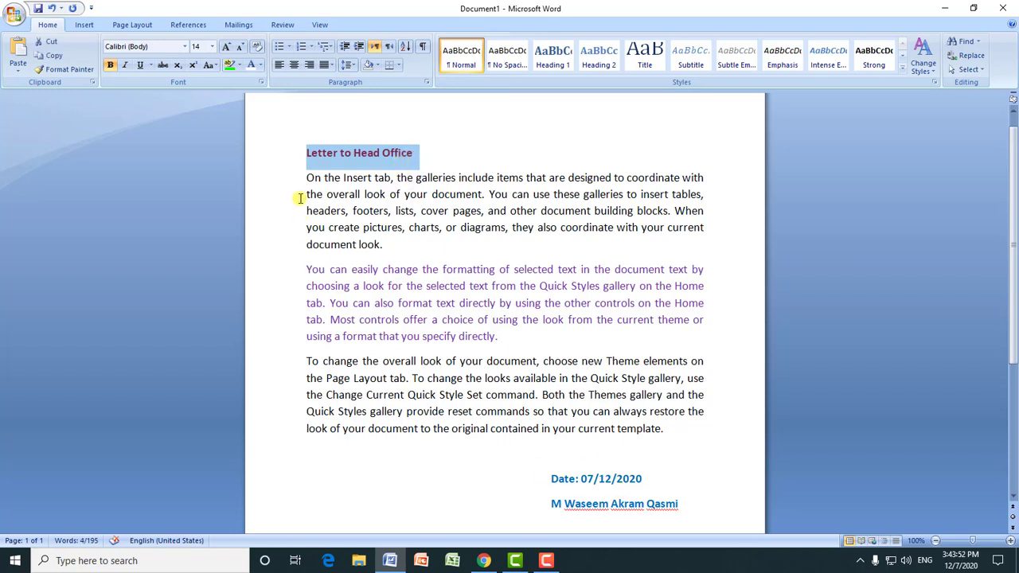
{"action": "left_click_drag", "start_coordinate": [306, 178], "coordinate": [682, 429]}
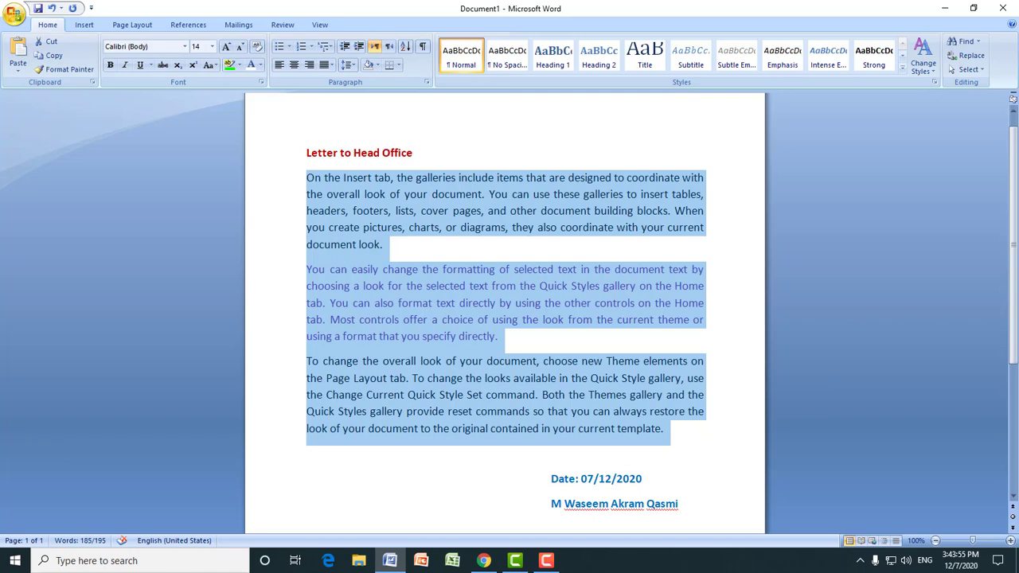
Select everything from the 'Letter to Head Office' heading down to the signature line.
{"action": "left_click", "coordinate": [585, 479]}
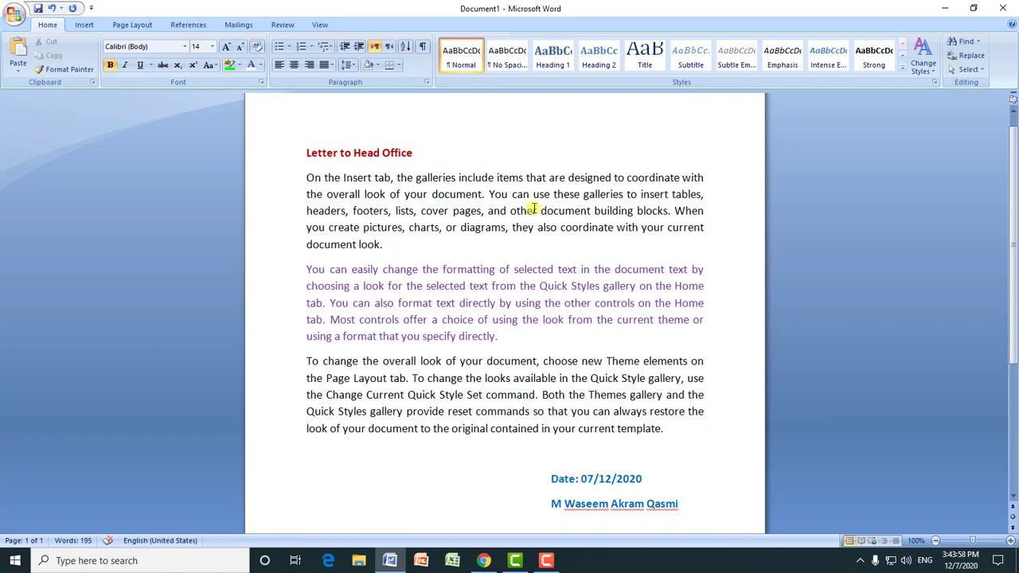
{"action": "left_click_drag", "start_coordinate": [305, 152], "coordinate": [685, 501]}
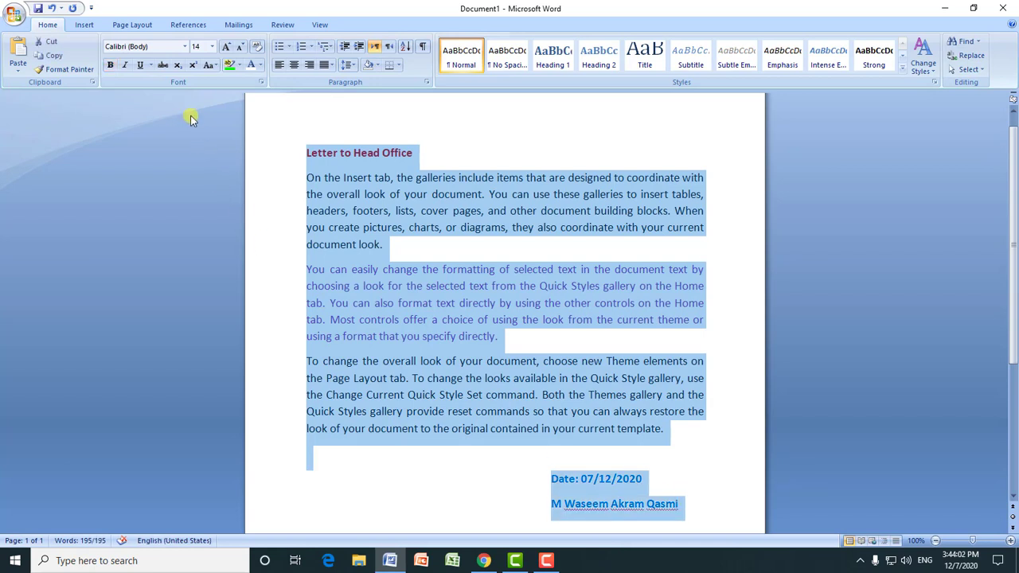
Save the selected letter to the Quick Part Gallery under the name 'Letter to Head'.
{"action": "left_click", "coordinate": [86, 25]}
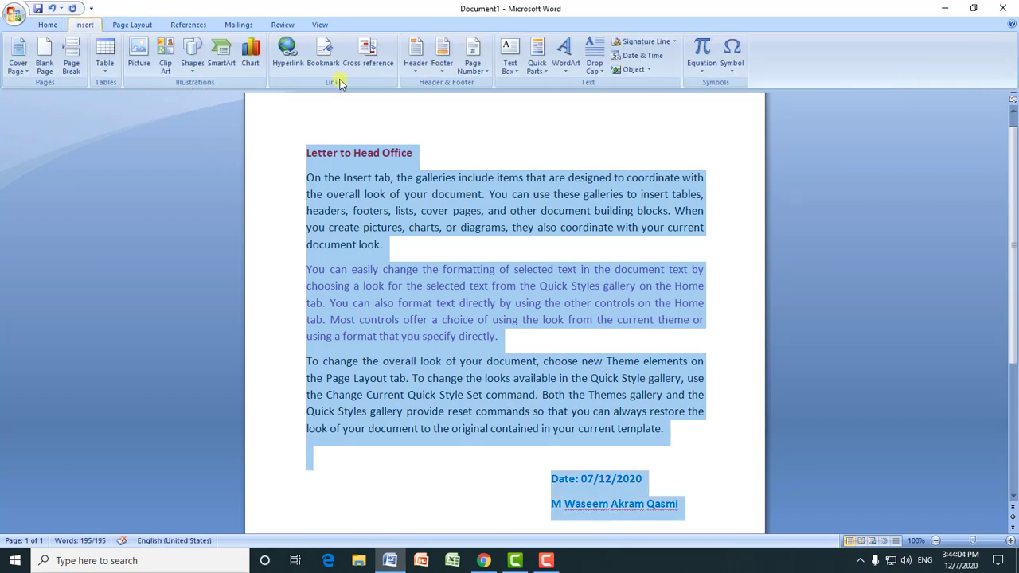
{"action": "left_click", "coordinate": [546, 74]}
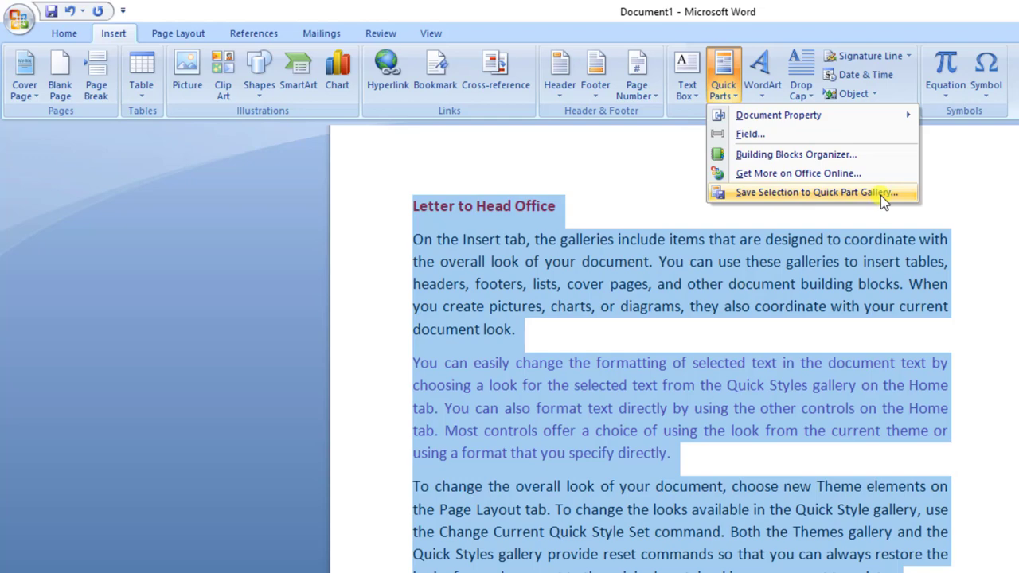
{"action": "left_click", "coordinate": [881, 195]}
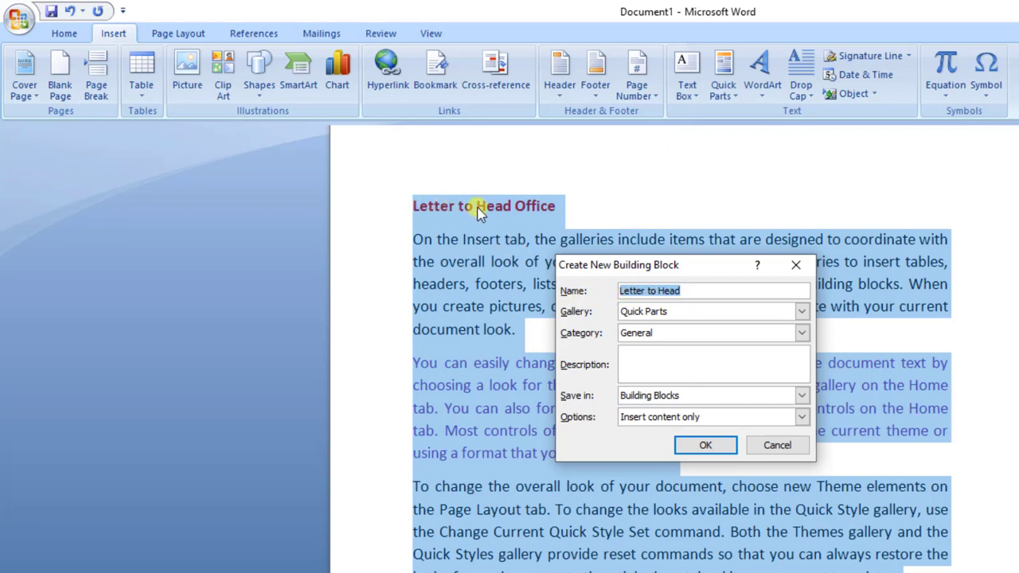
{"action": "left_click", "coordinate": [689, 292]}
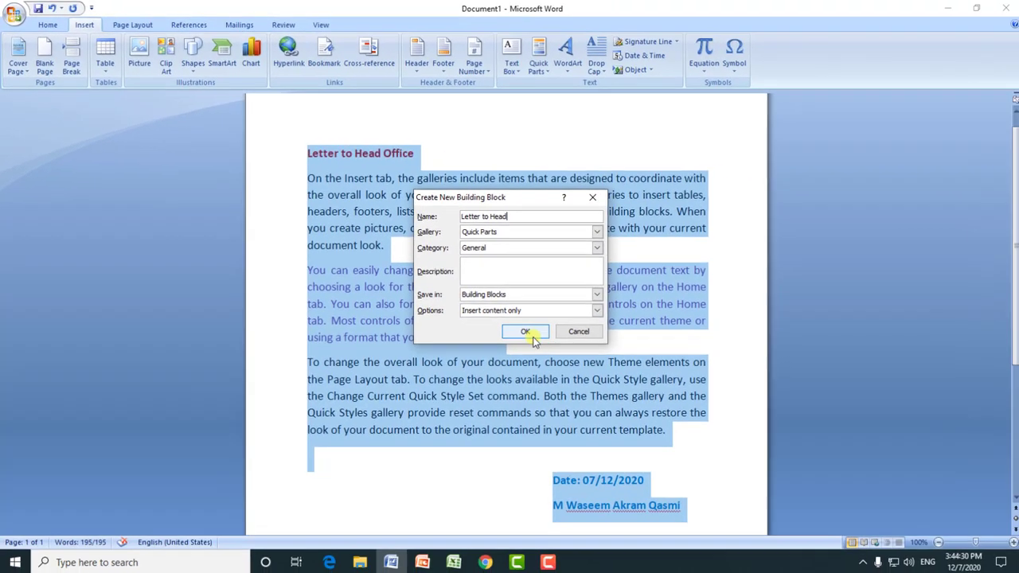
{"action": "left_click", "coordinate": [524, 336]}
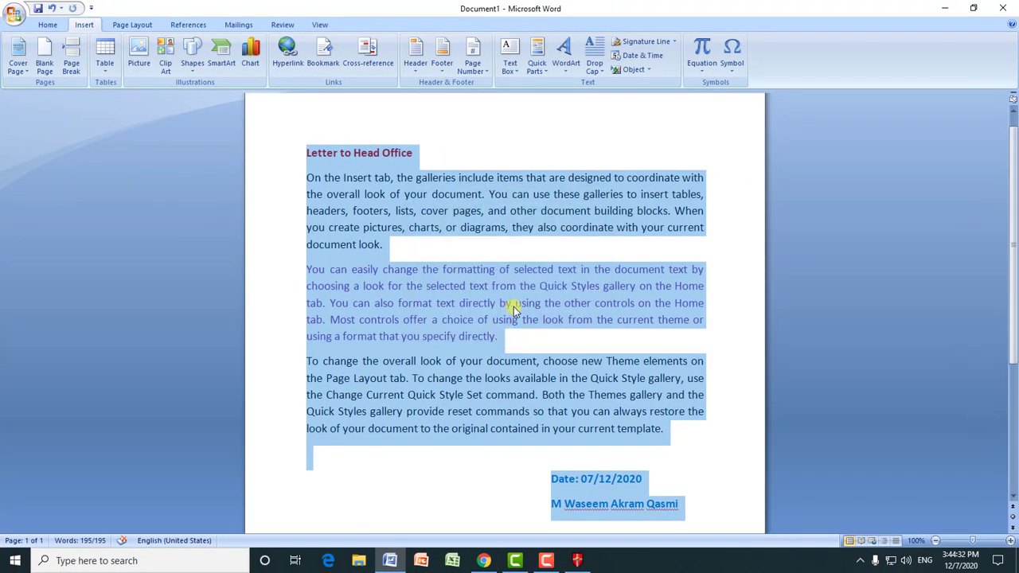
Delete the letter and insert the Letter to Head building block from Quick Parts in its place.
{"action": "key", "text": "Delete"}
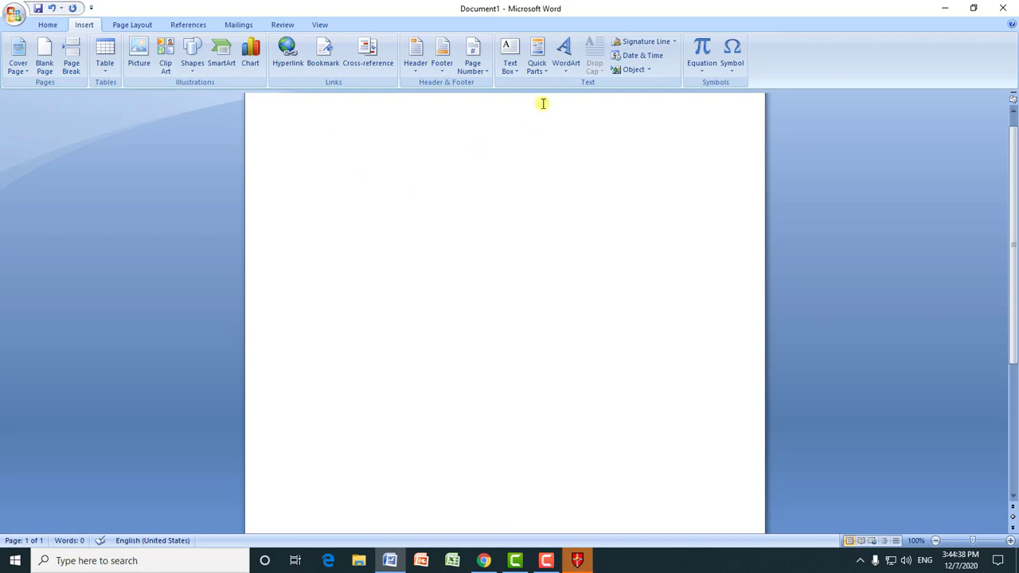
{"action": "left_click", "coordinate": [537, 68]}
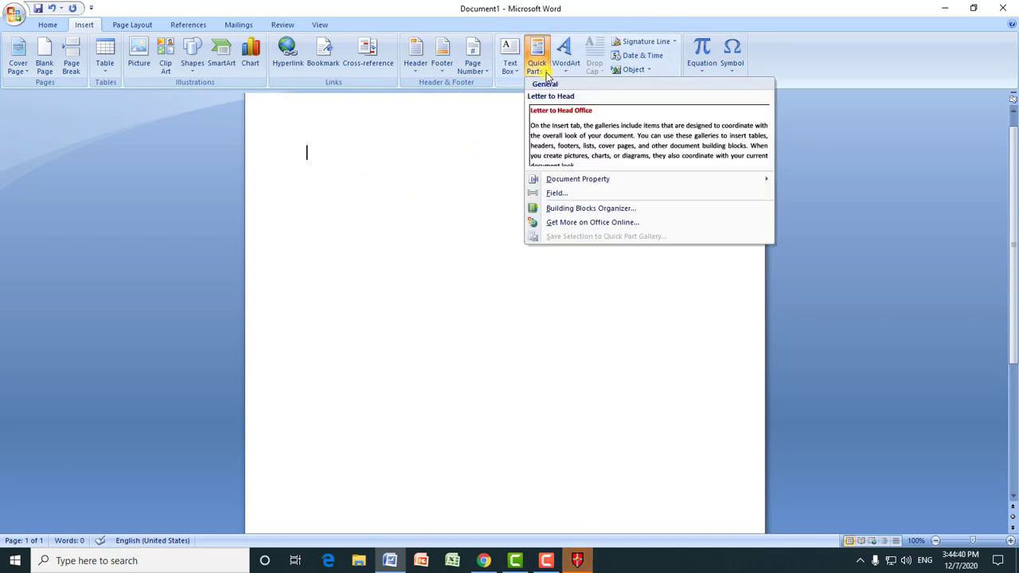
{"action": "left_click", "coordinate": [588, 132]}
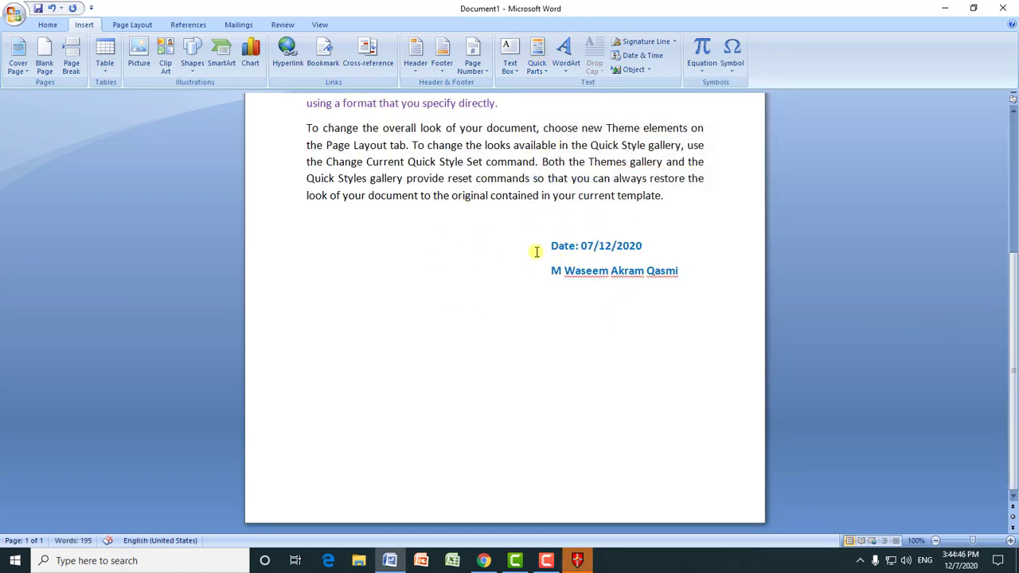
Select the whole reinserted letter and delete it, leaving an empty page.
{"action": "left_click_drag", "start_coordinate": [1016, 319], "coordinate": [1012, 170]}
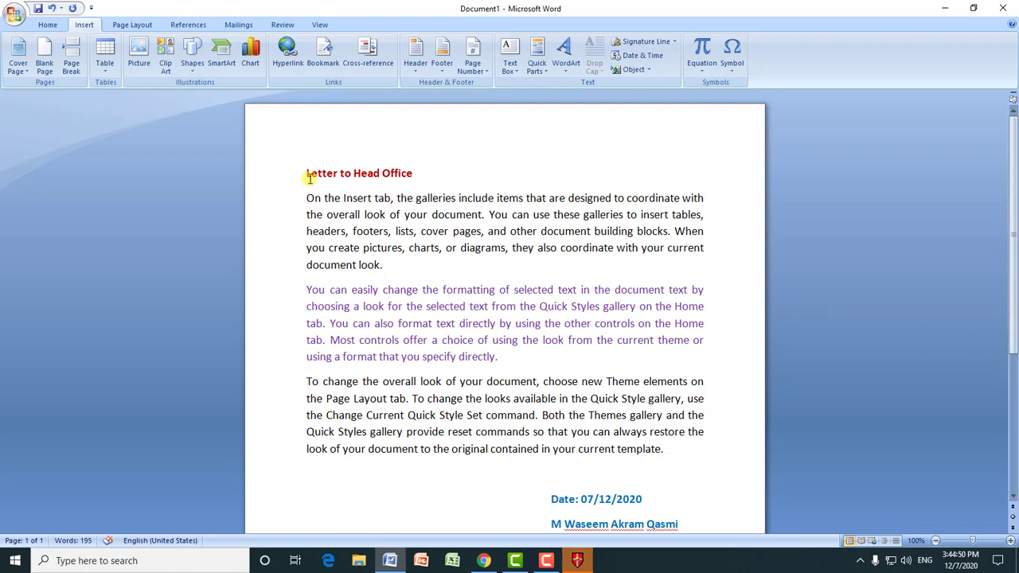
{"action": "left_click_drag", "start_coordinate": [324, 178], "coordinate": [692, 524]}
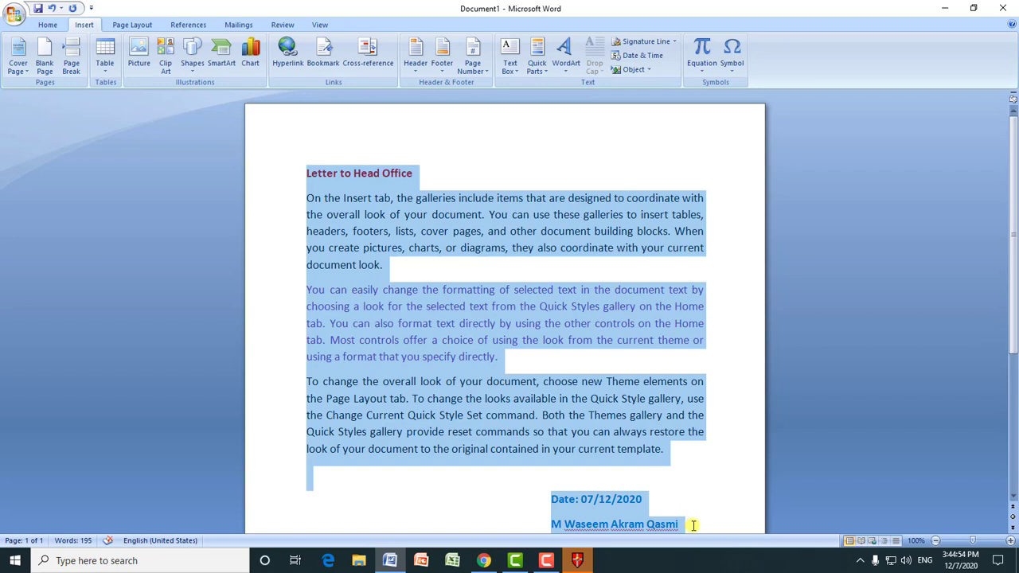
{"action": "key", "text": "Delete"}
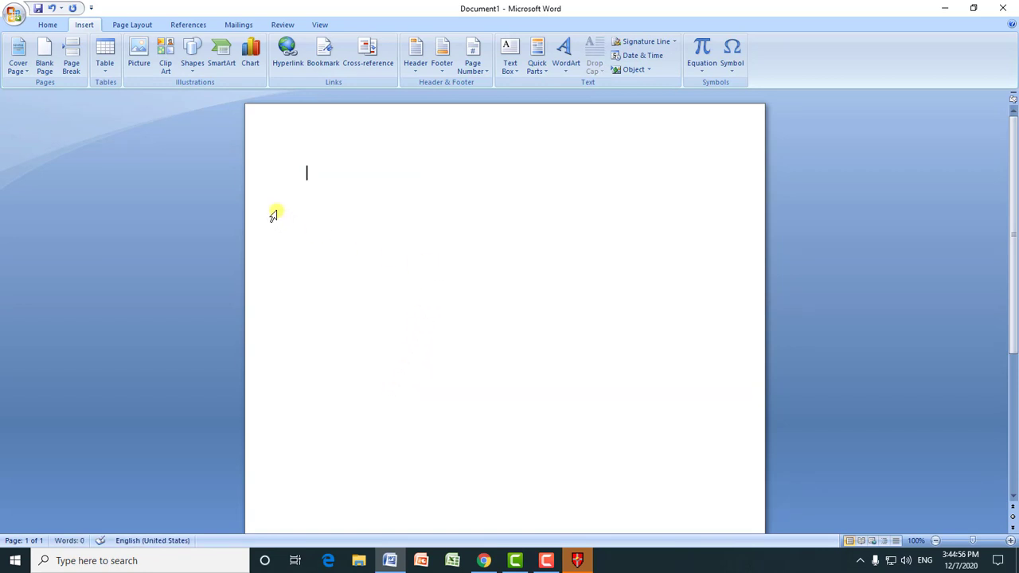
Insert a 5×3 table, apply a blue header-row table style, and turn on Banded Columns.
{"action": "left_click", "coordinate": [105, 76]}
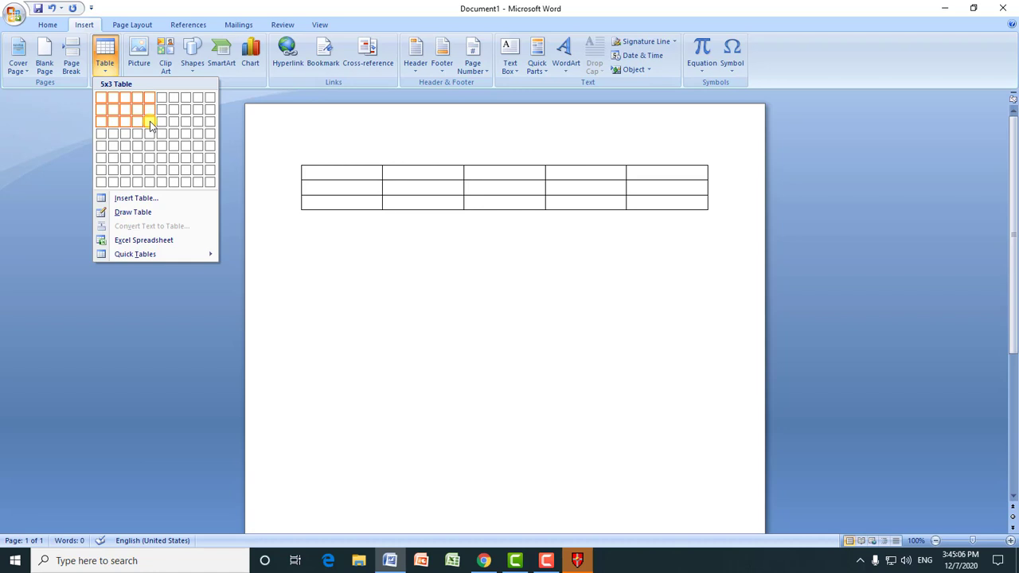
{"action": "left_click", "coordinate": [150, 121]}
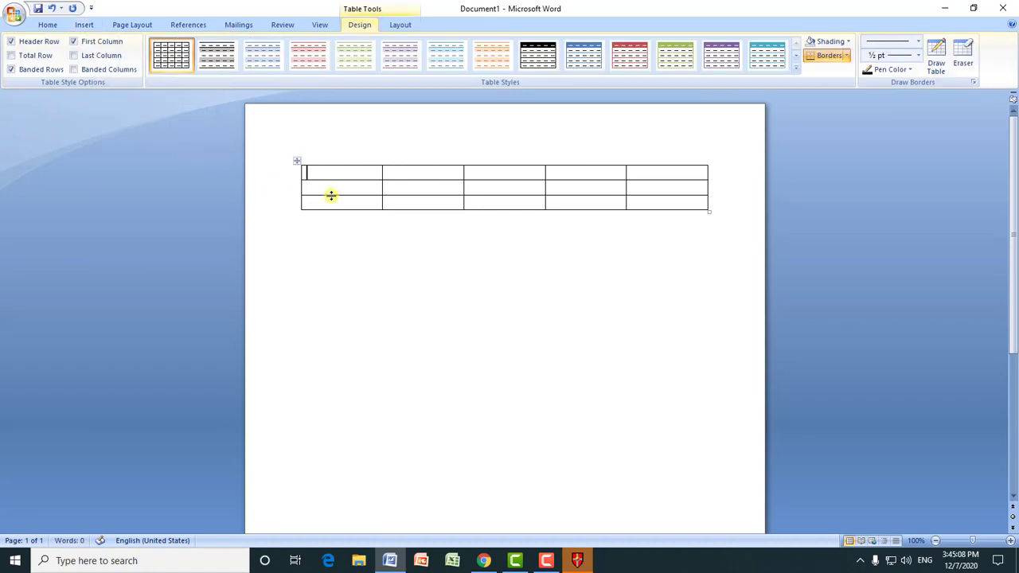
{"action": "left_click", "coordinate": [796, 70]}
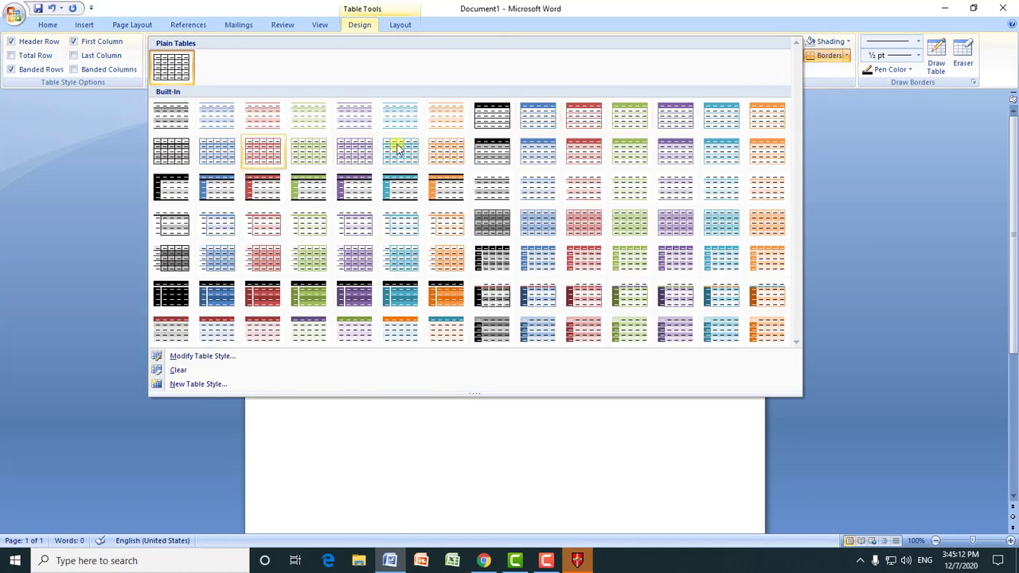
{"action": "left_click", "coordinate": [532, 120]}
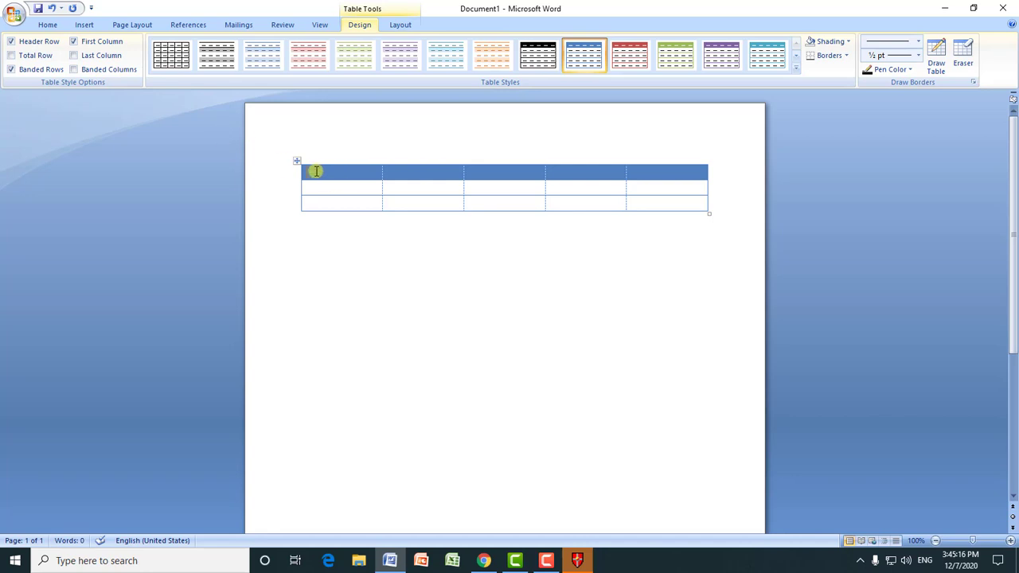
{"action": "left_click_drag", "start_coordinate": [317, 171], "coordinate": [665, 203]}
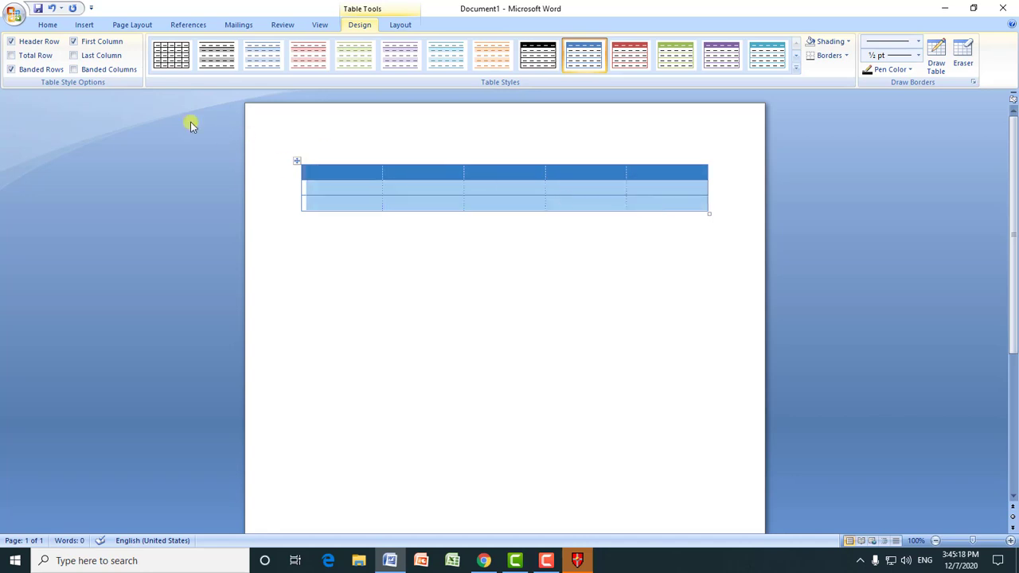
{"action": "left_click", "coordinate": [75, 69]}
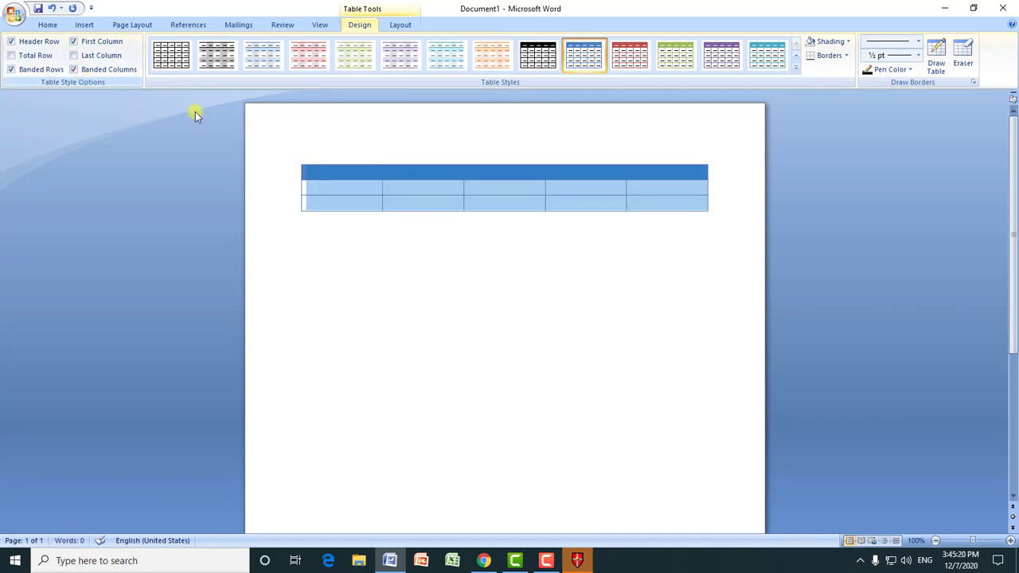
Save the table to the Quick Part Gallery as 'Table', then delete it from the page.
{"action": "left_click", "coordinate": [84, 24]}
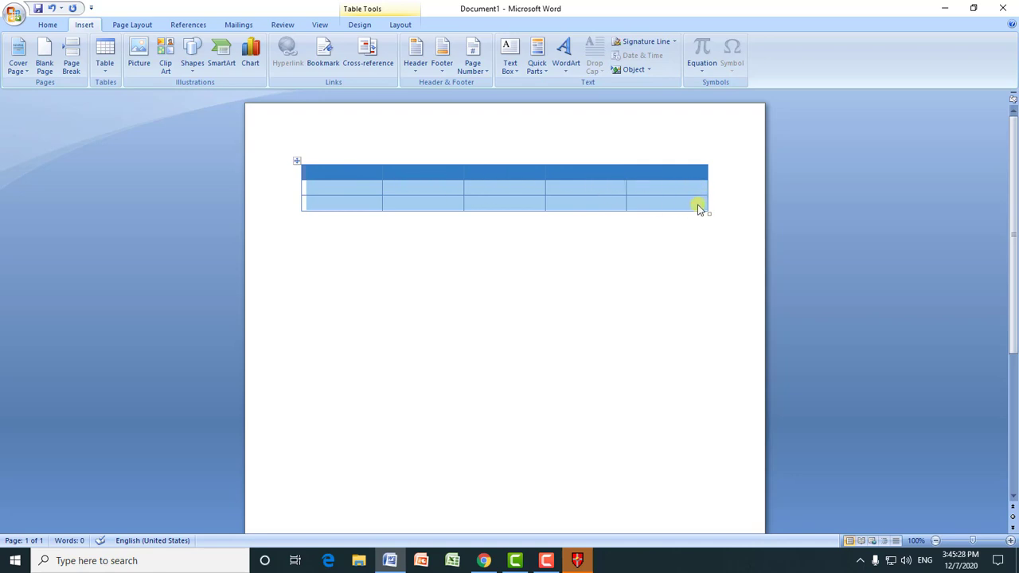
{"action": "left_click", "coordinate": [546, 71]}
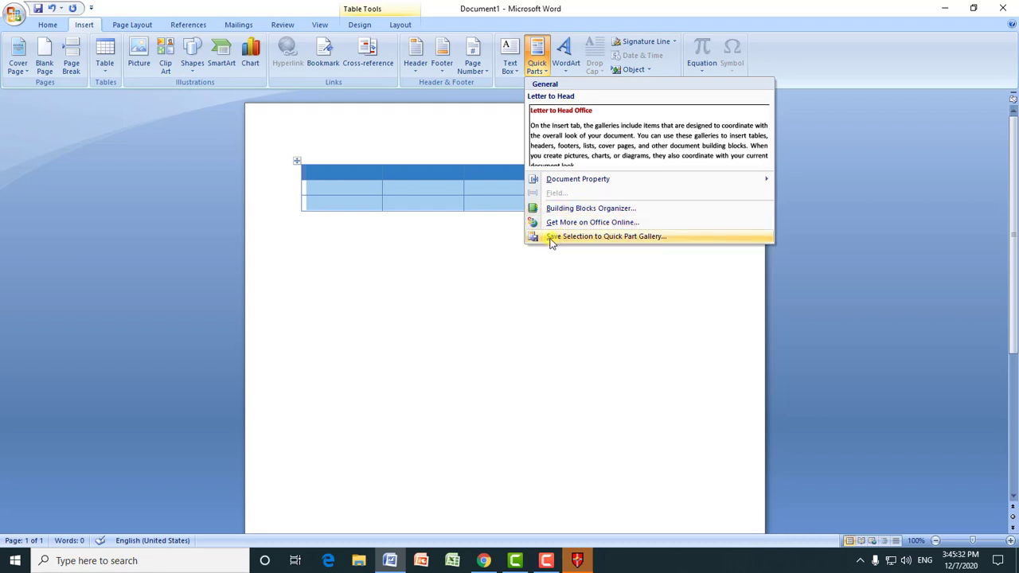
{"action": "left_click", "coordinate": [604, 238]}
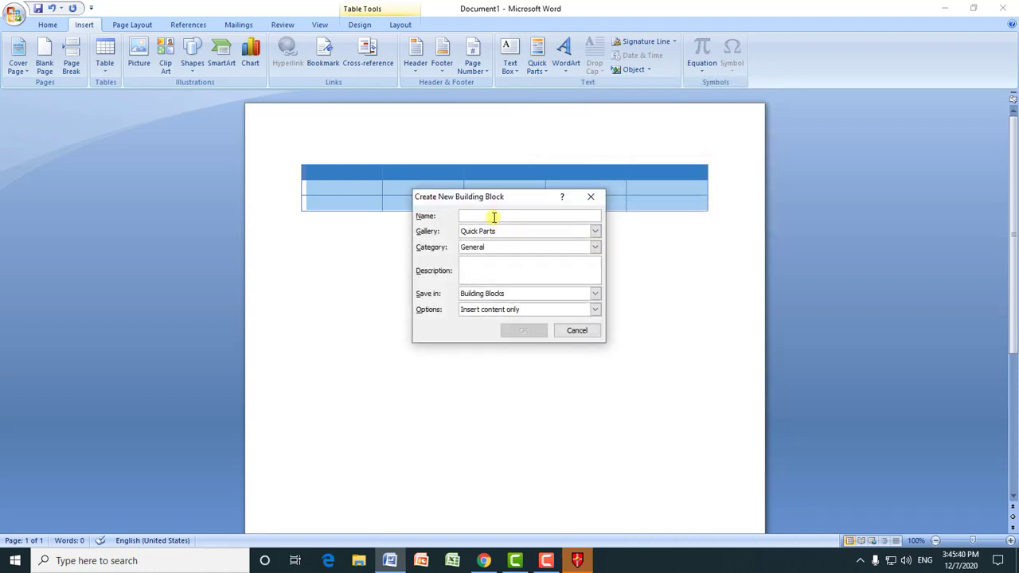
{"action": "type", "text": "Table"}
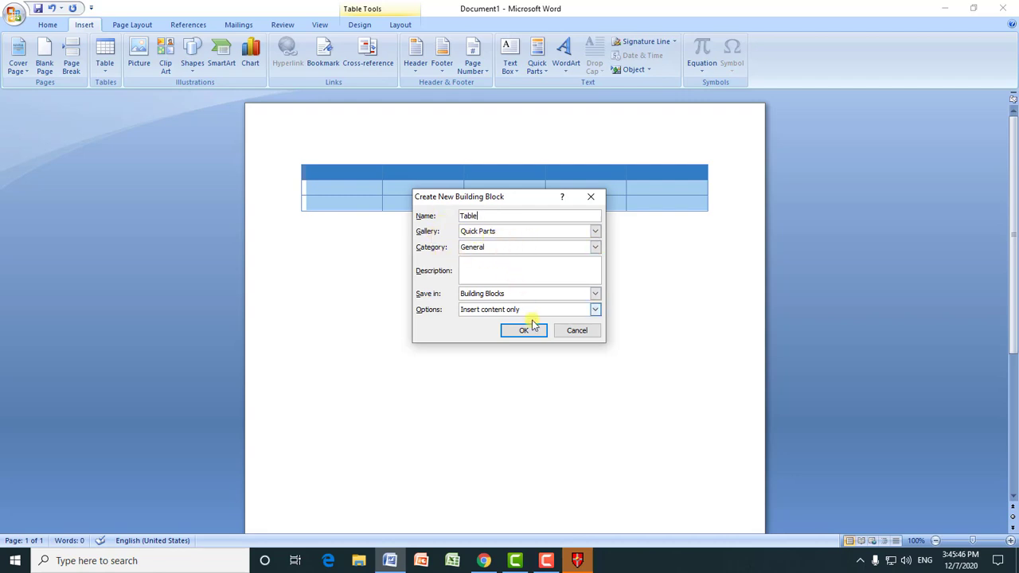
{"action": "left_click", "coordinate": [523, 331]}
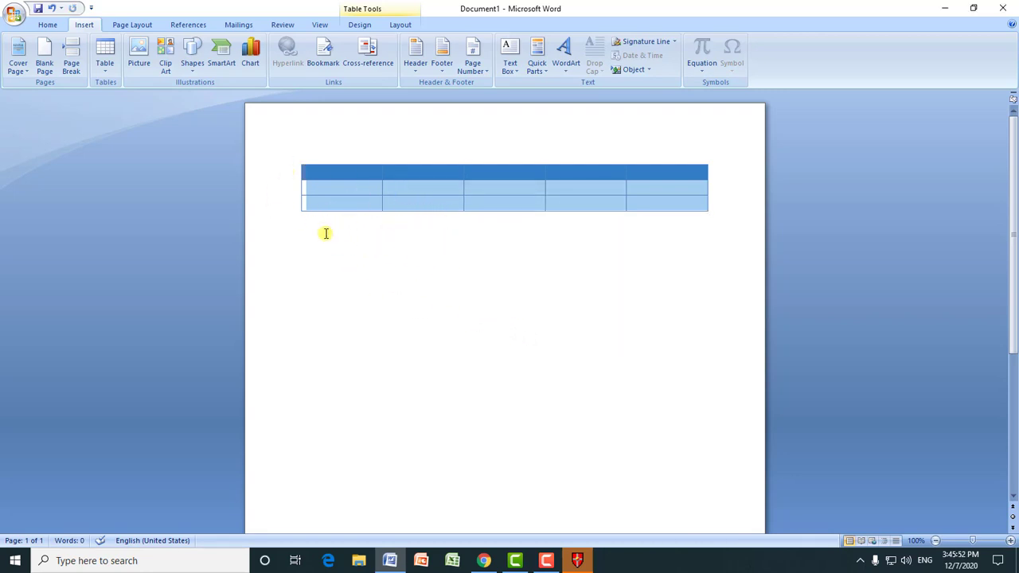
{"action": "left_click", "coordinate": [296, 162]}
{"action": "key", "text": "BackSpace"}
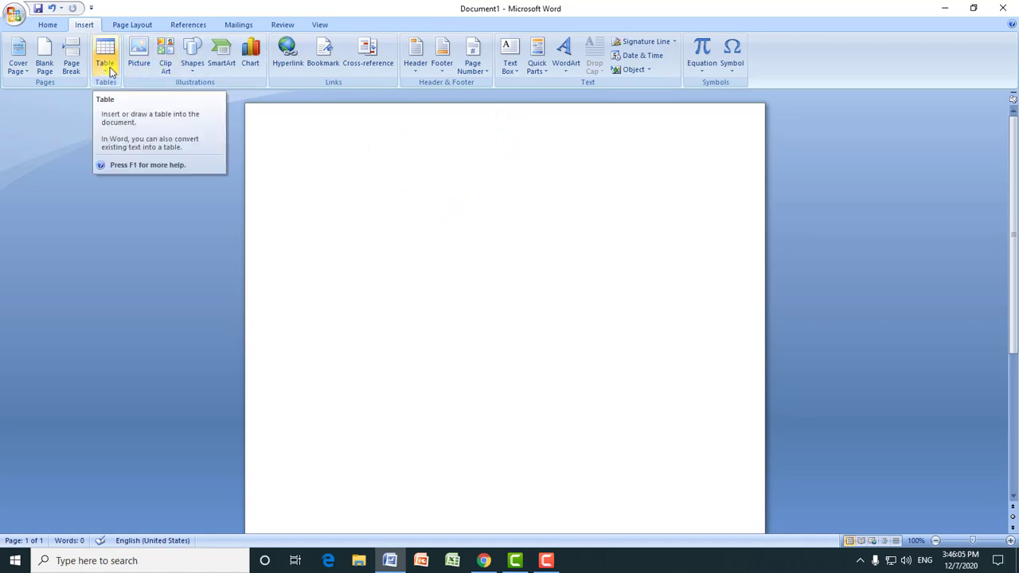
{"action": "left_click", "coordinate": [547, 76]}
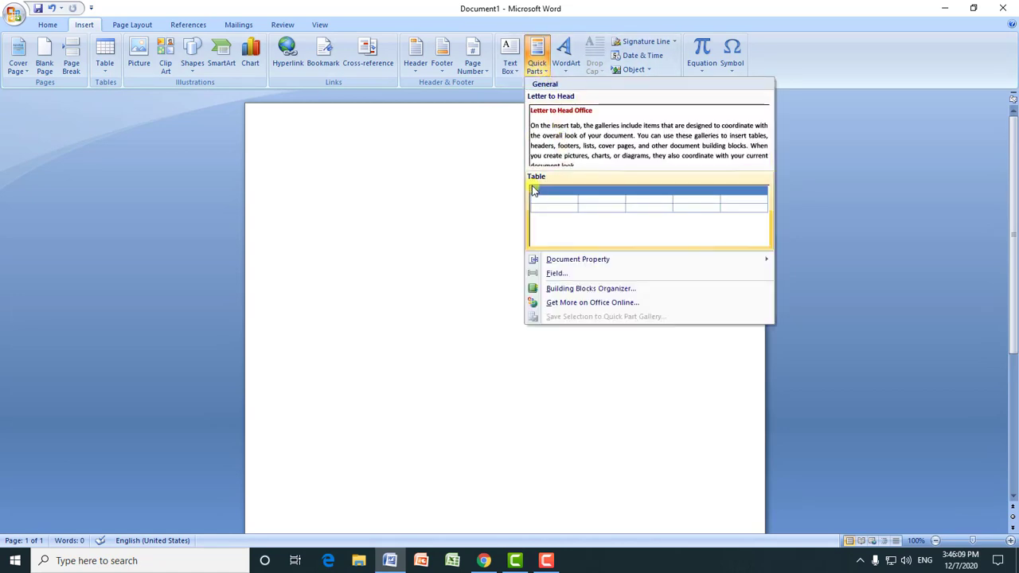
{"action": "left_click", "coordinate": [585, 212]}
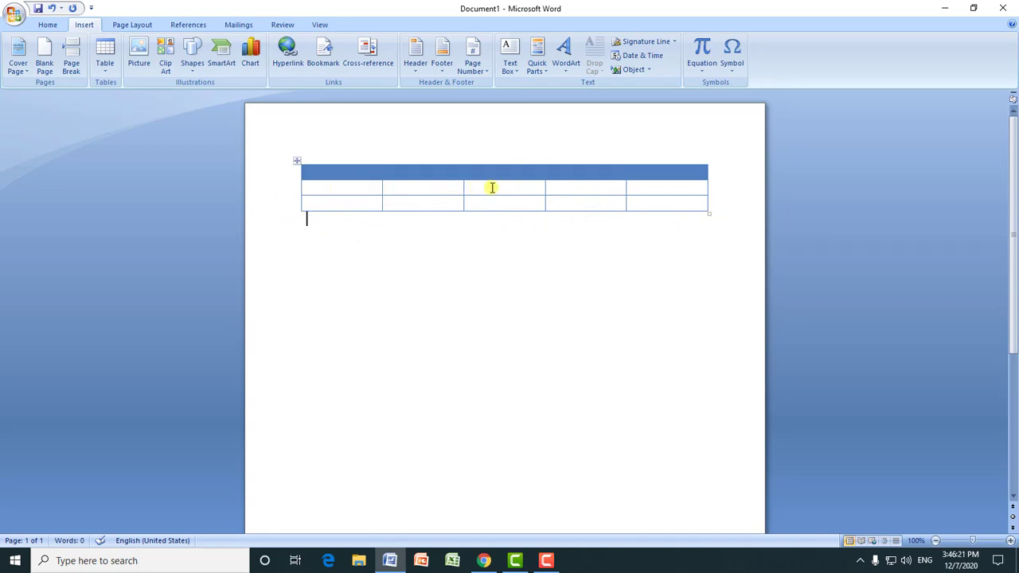
{"action": "left_click", "coordinate": [295, 162]}
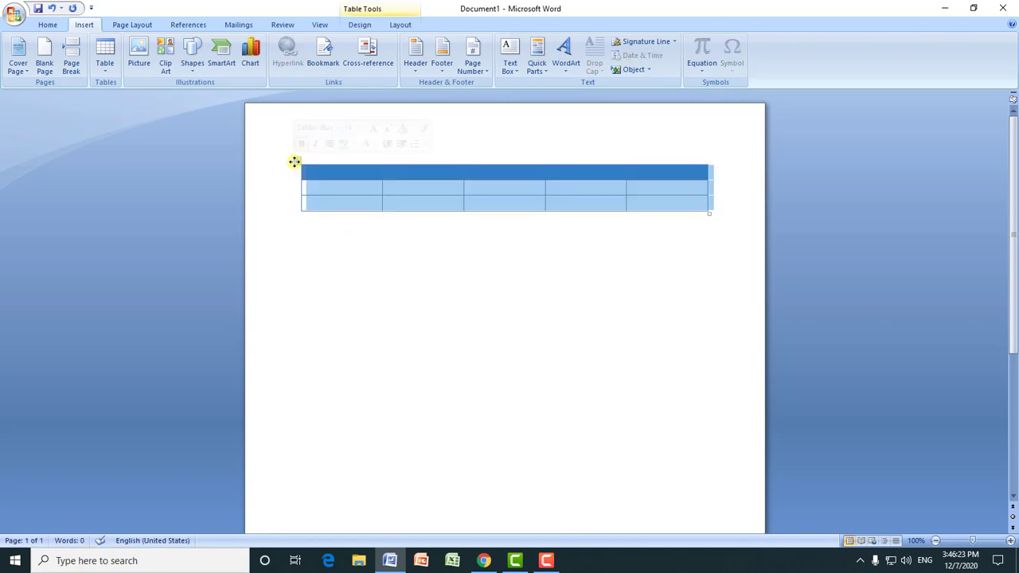
{"action": "key", "text": "BackSpace"}
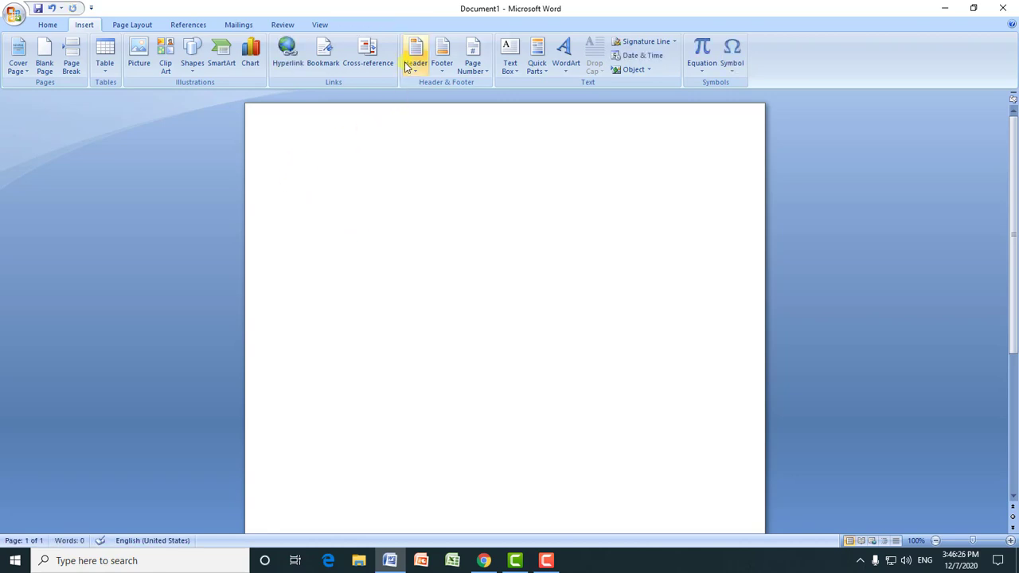
Add the Alphabet header and enter the title 'MS Word in Hindi & Urdu'.
{"action": "left_click", "coordinate": [415, 63]}
{"action": "left_click", "coordinate": [491, 253]}
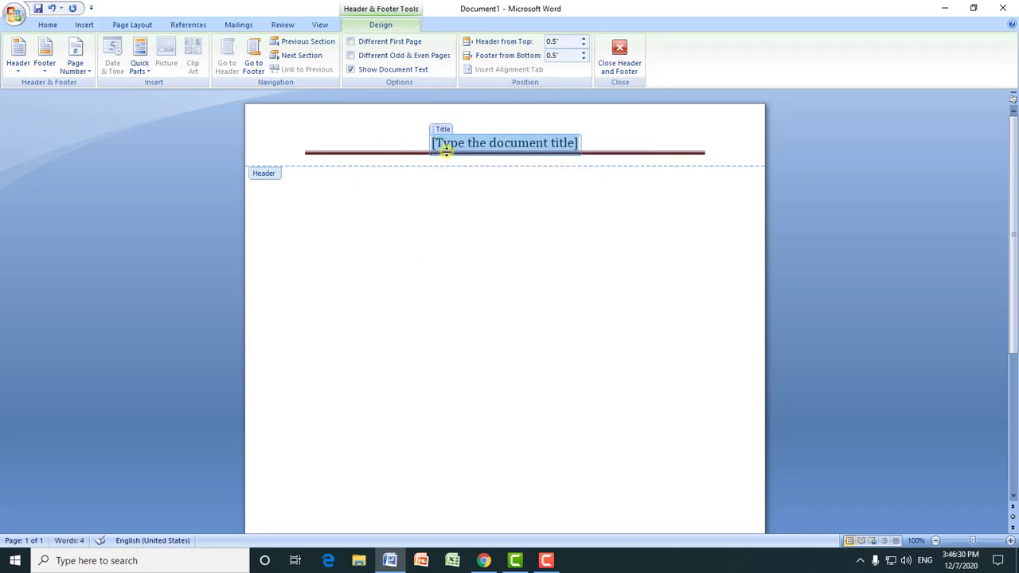
{"action": "type", "text": "MS W"}
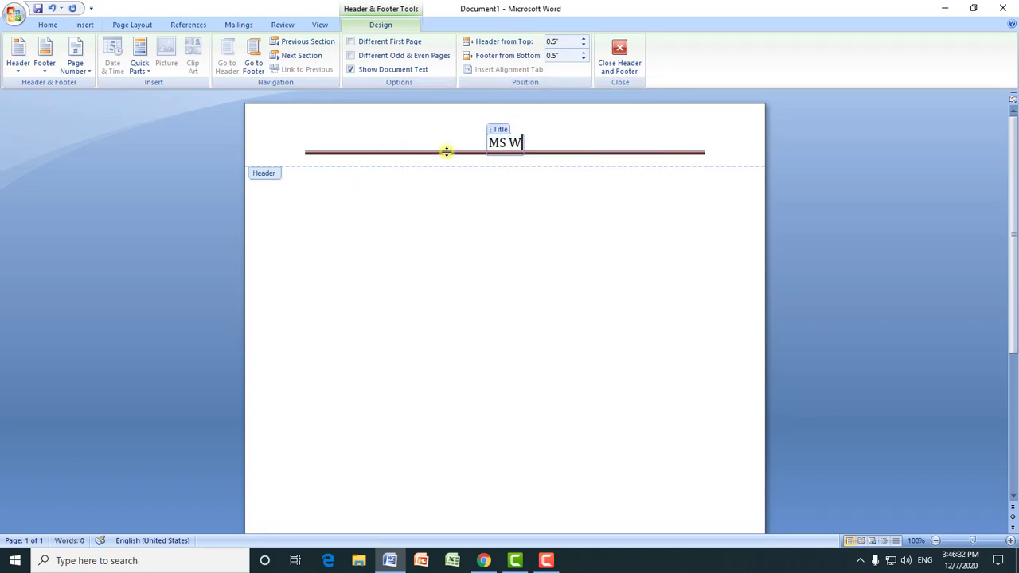
{"action": "type", "text": "ord in H"}
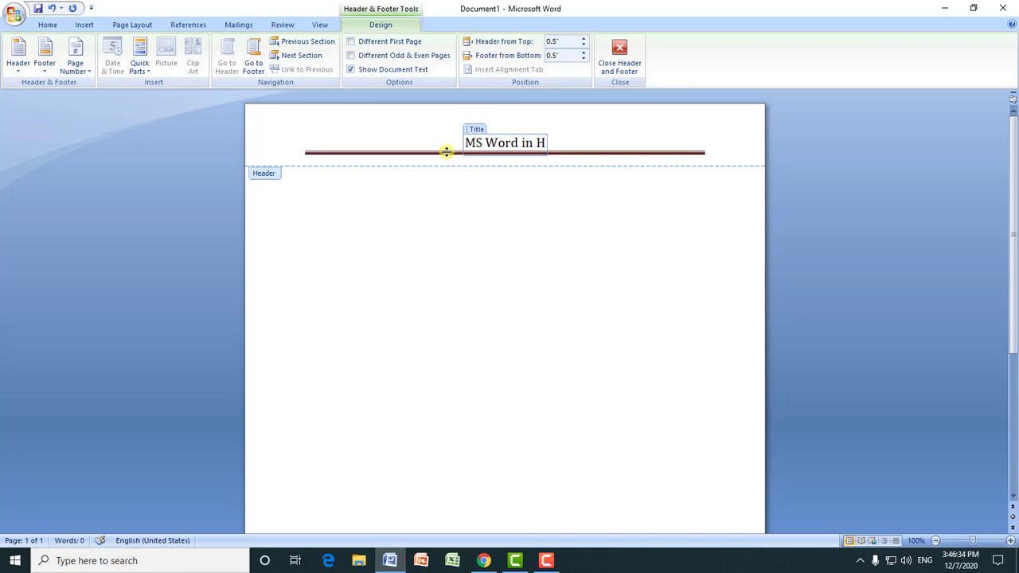
{"action": "type", "text": "indi "}
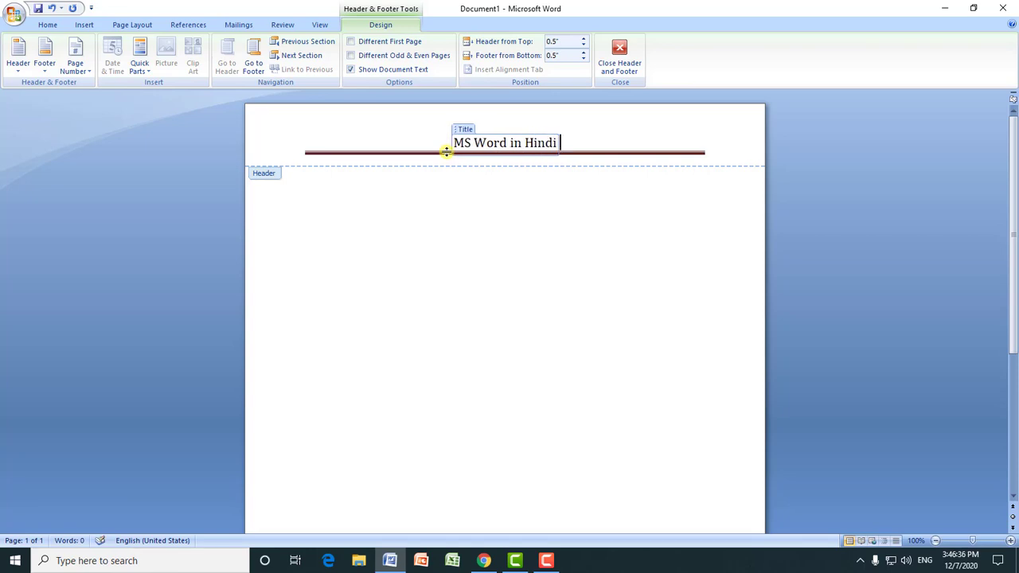
{"action": "type", "text": "& Urdu"}
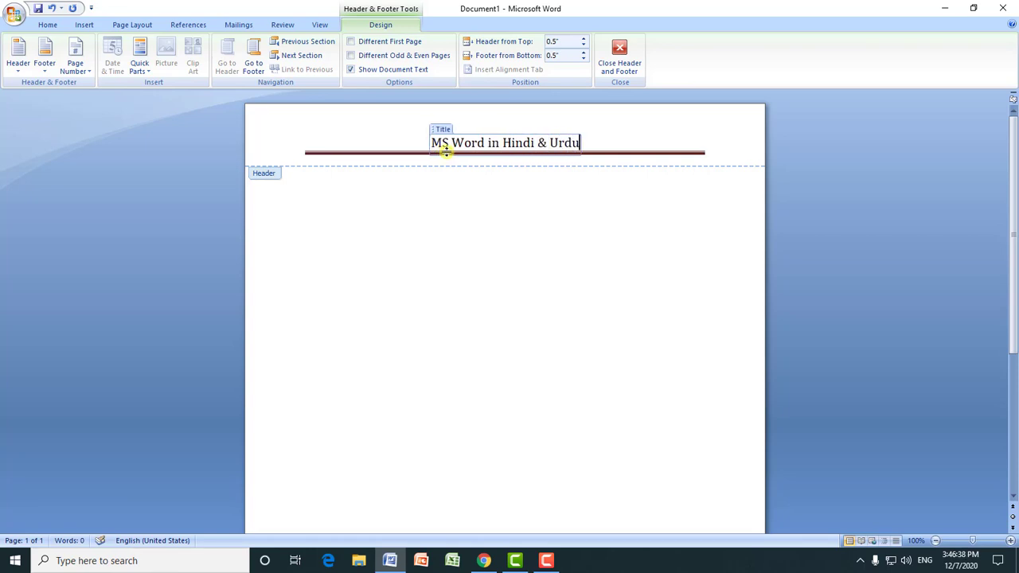
Format the header title bold, blue and 20 pt.
{"action": "triple_click", "coordinate": [490, 143]}
{"action": "left_click", "coordinate": [48, 25]}
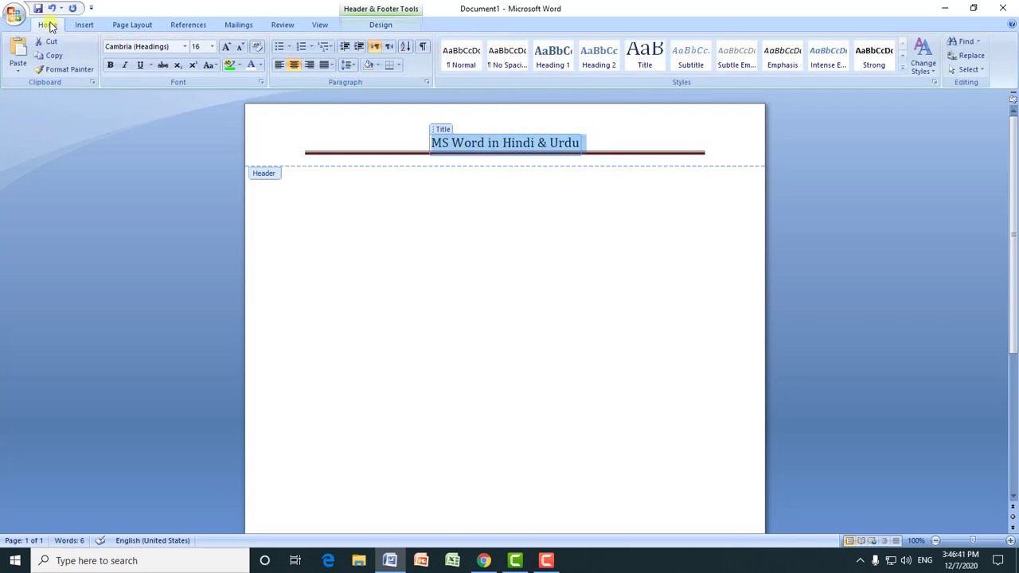
{"action": "left_click", "coordinate": [110, 64]}
{"action": "left_click", "coordinate": [260, 64]}
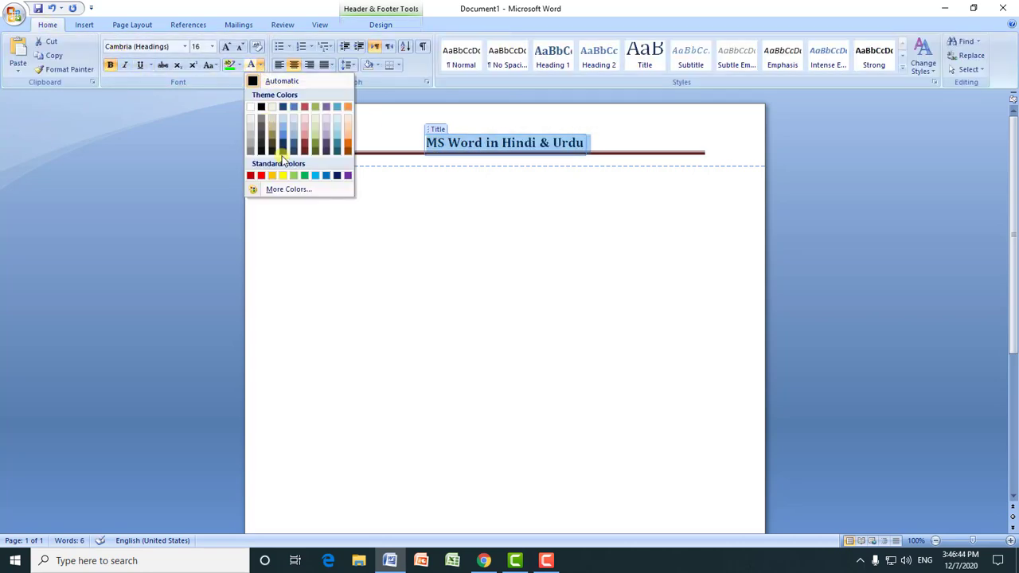
{"action": "left_click", "coordinate": [350, 176]}
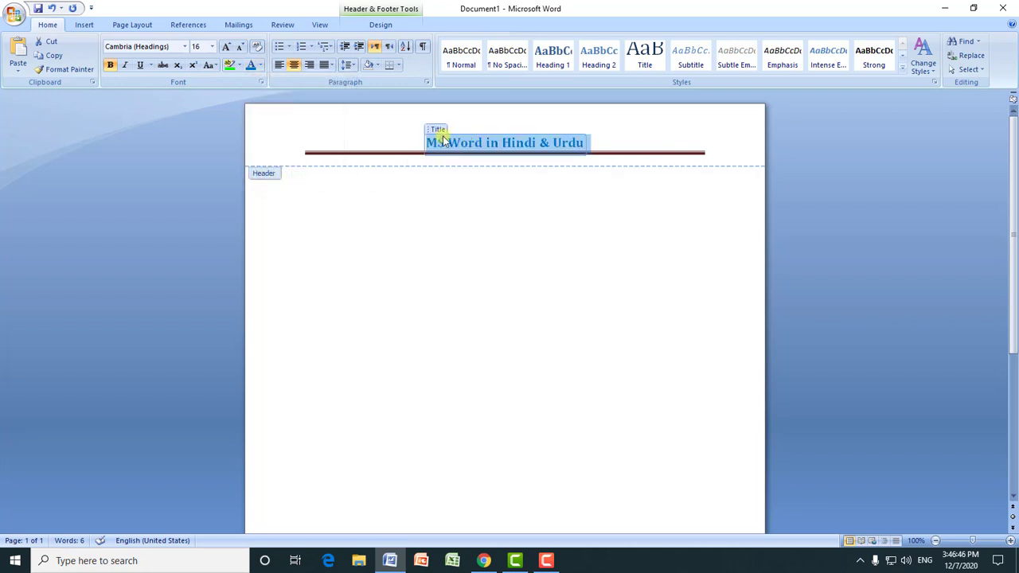
{"action": "left_click", "coordinate": [226, 46]}
{"action": "left_click", "coordinate": [226, 46]}
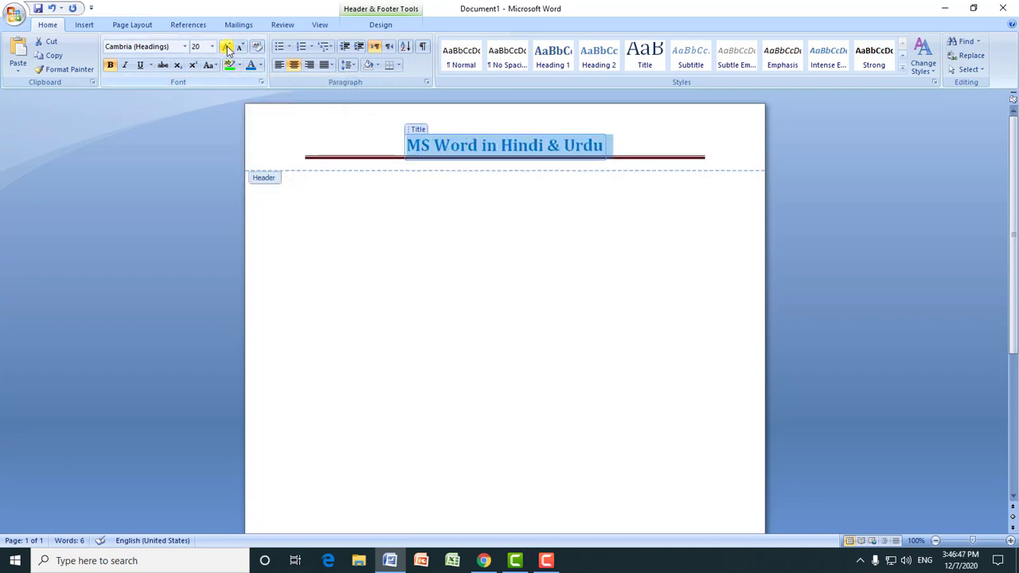
{"action": "left_click", "coordinate": [477, 146]}
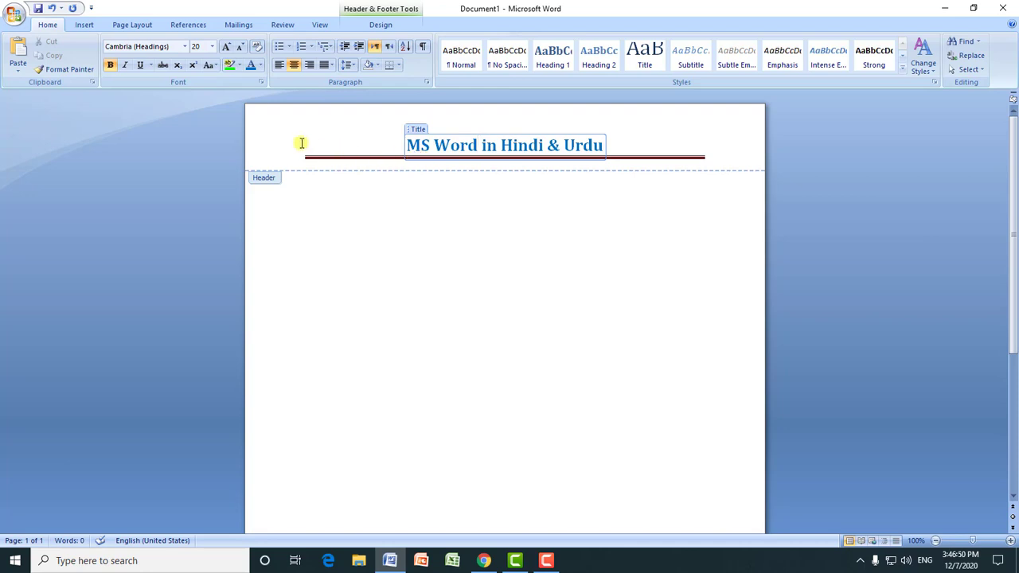
{"action": "left_click", "coordinate": [84, 25]}
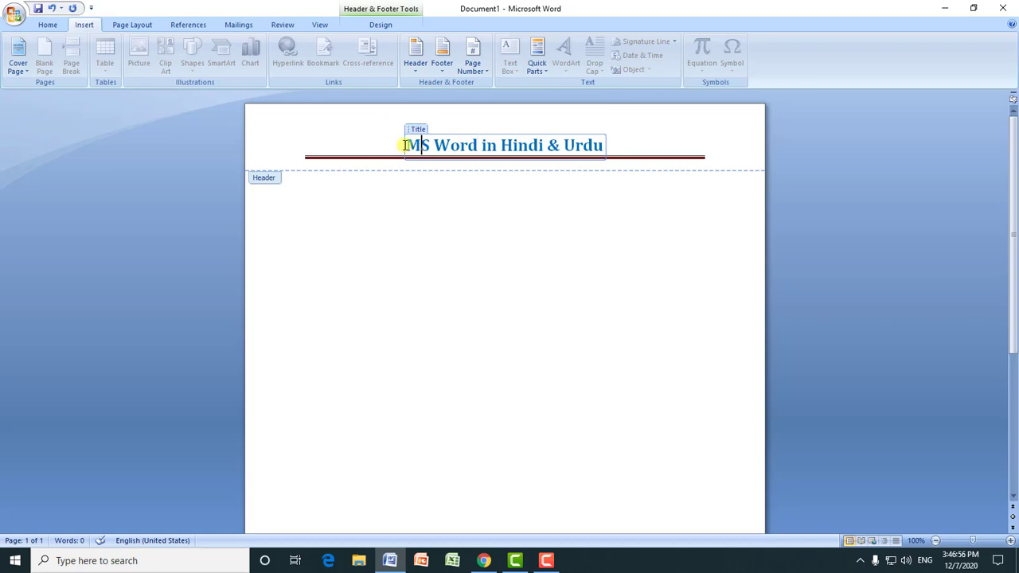
Save the selected header title to the Quick Part Gallery under the name 'MS Word in Hindi'.
{"action": "left_click_drag", "start_coordinate": [406, 145], "coordinate": [642, 160]}
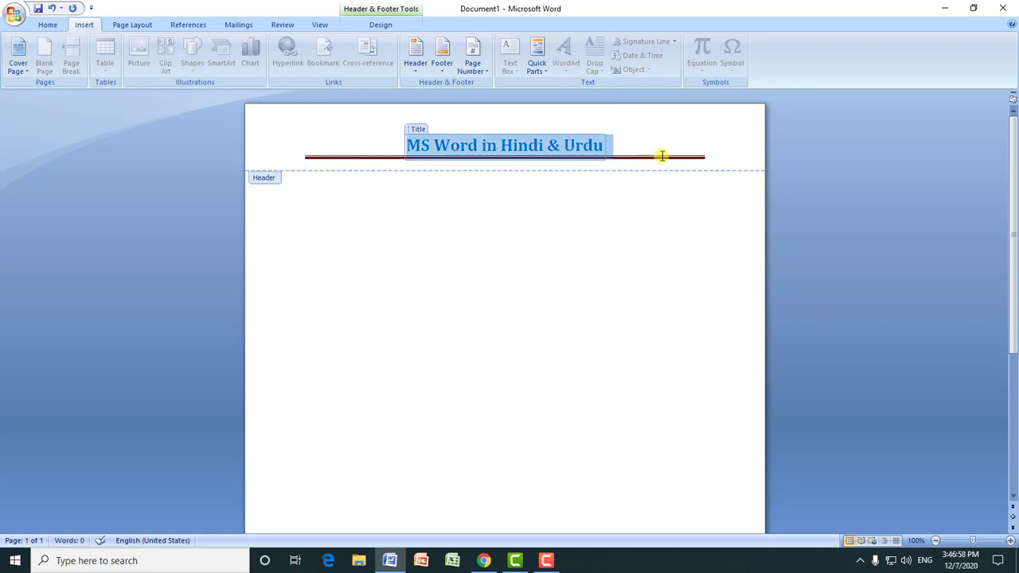
{"action": "left_click", "coordinate": [546, 74]}
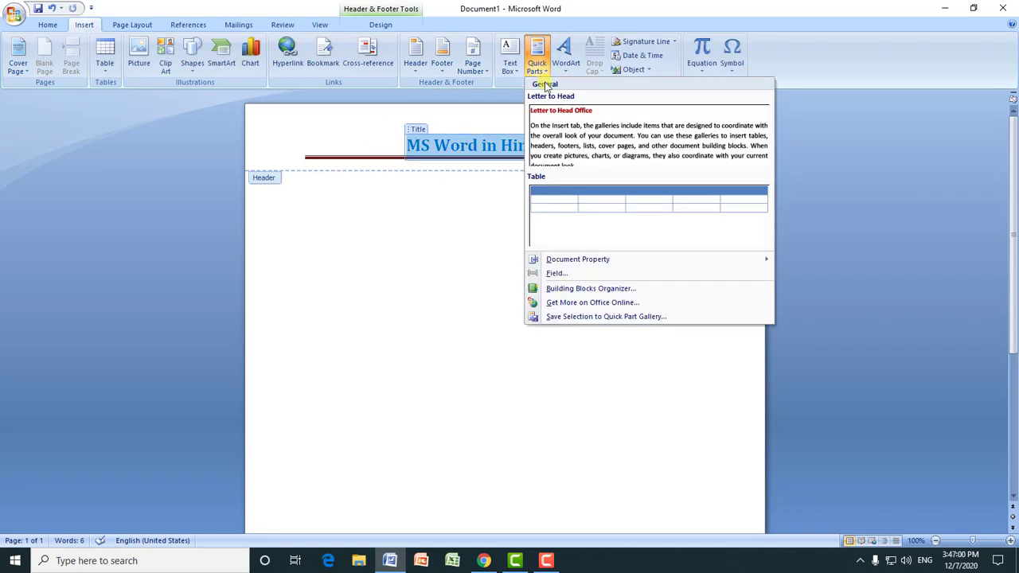
{"action": "left_click", "coordinate": [580, 317]}
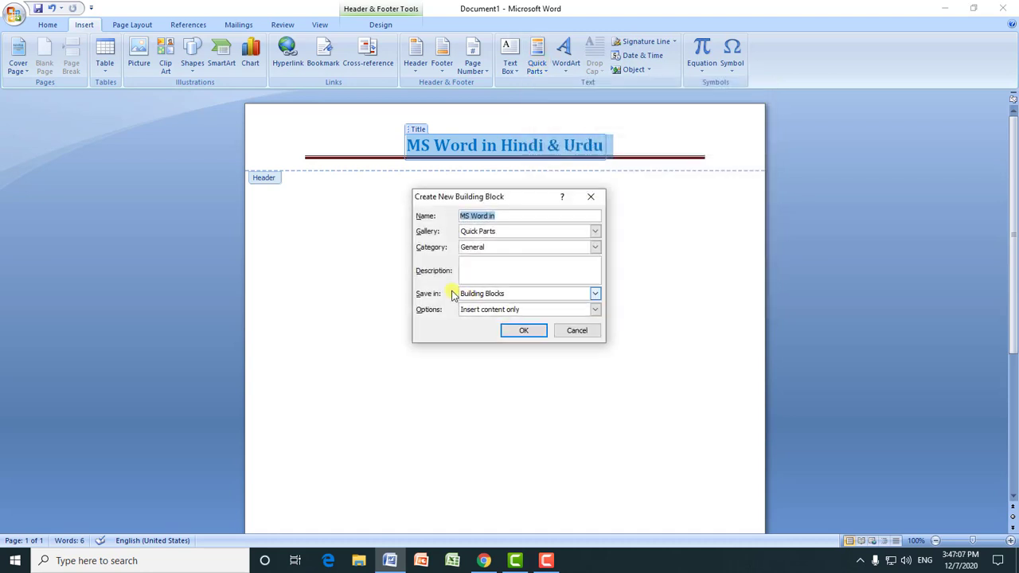
{"action": "left_click", "coordinate": [506, 217]}
{"action": "type", "text": "Hindi"}
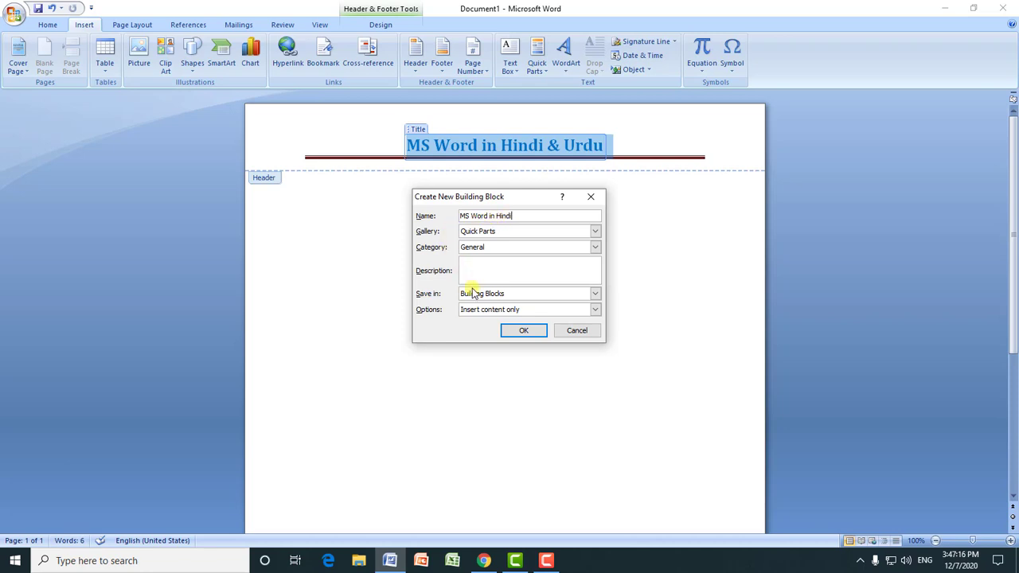
{"action": "left_click", "coordinate": [520, 332]}
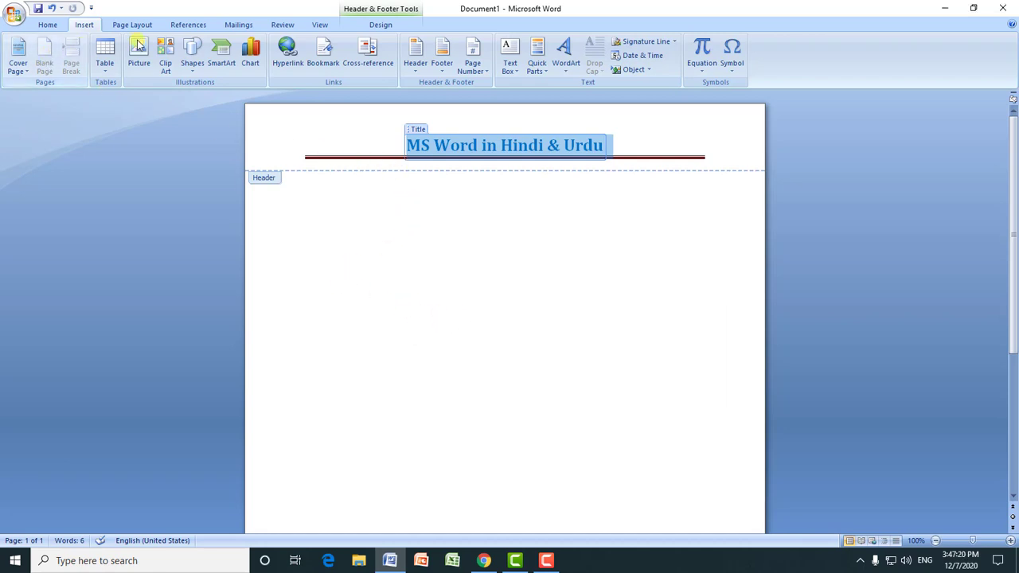
Remove the existing header and return to the document body.
{"action": "left_click", "coordinate": [382, 27]}
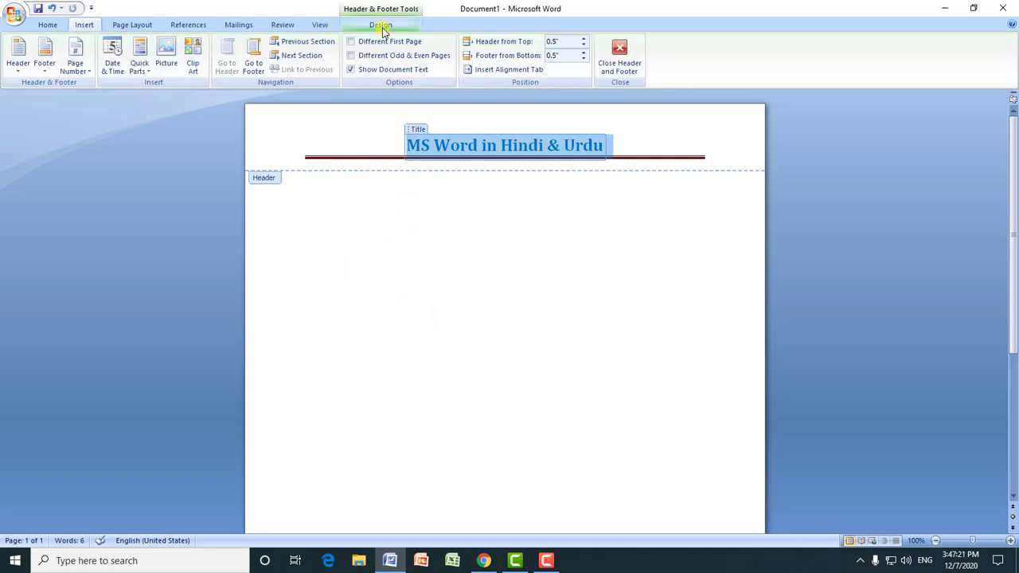
{"action": "left_click", "coordinate": [18, 64]}
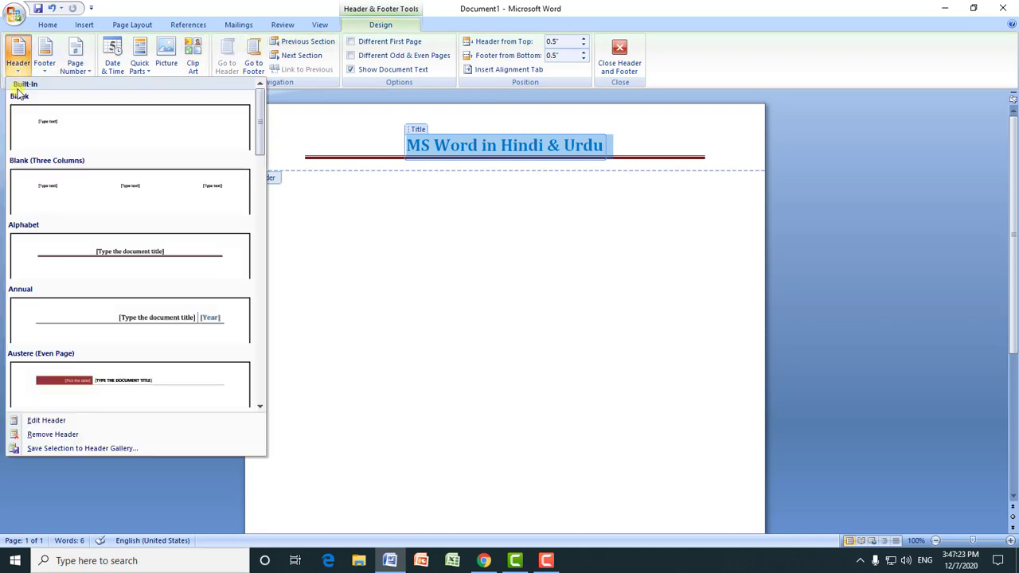
{"action": "left_click", "coordinate": [41, 436]}
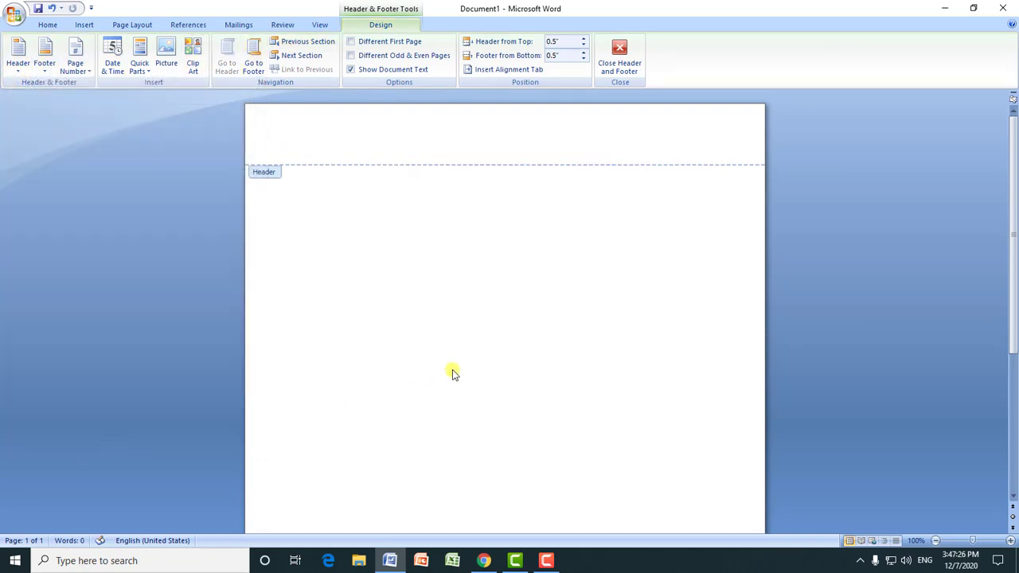
{"action": "left_click", "coordinate": [619, 60]}
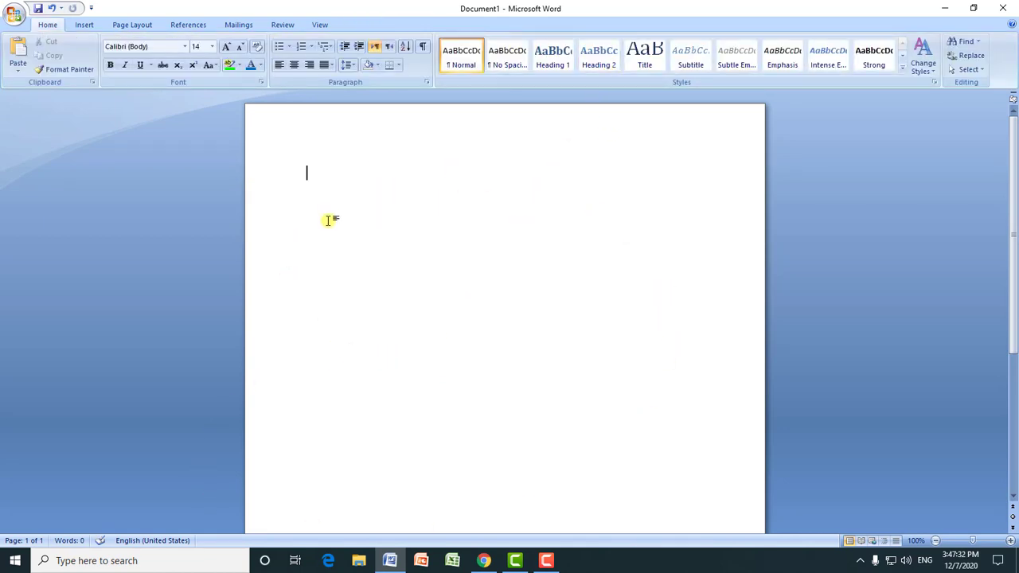
Open the header designs list and close it again without choosing a design.
{"action": "left_click", "coordinate": [83, 25]}
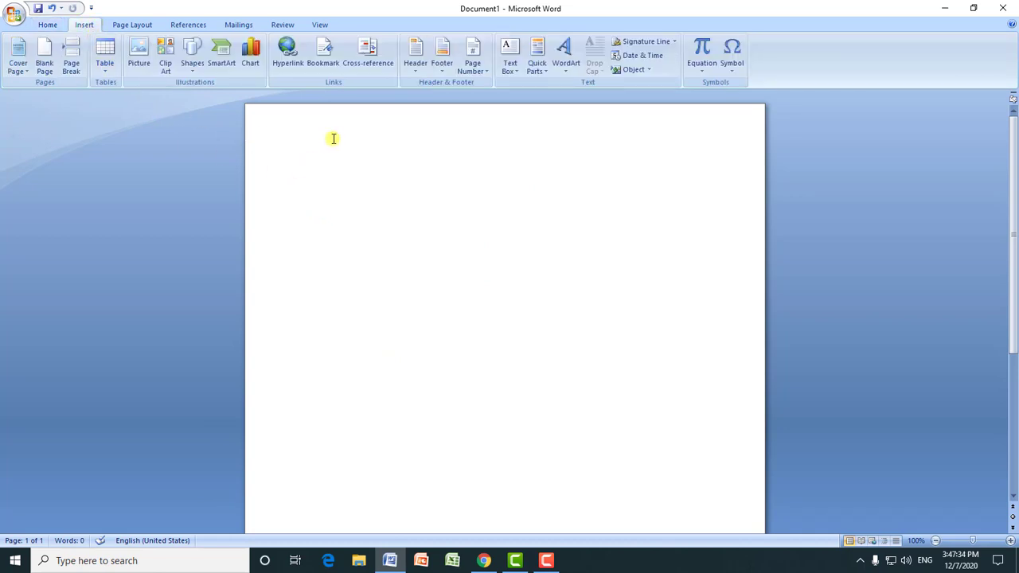
{"action": "left_click", "coordinate": [417, 69]}
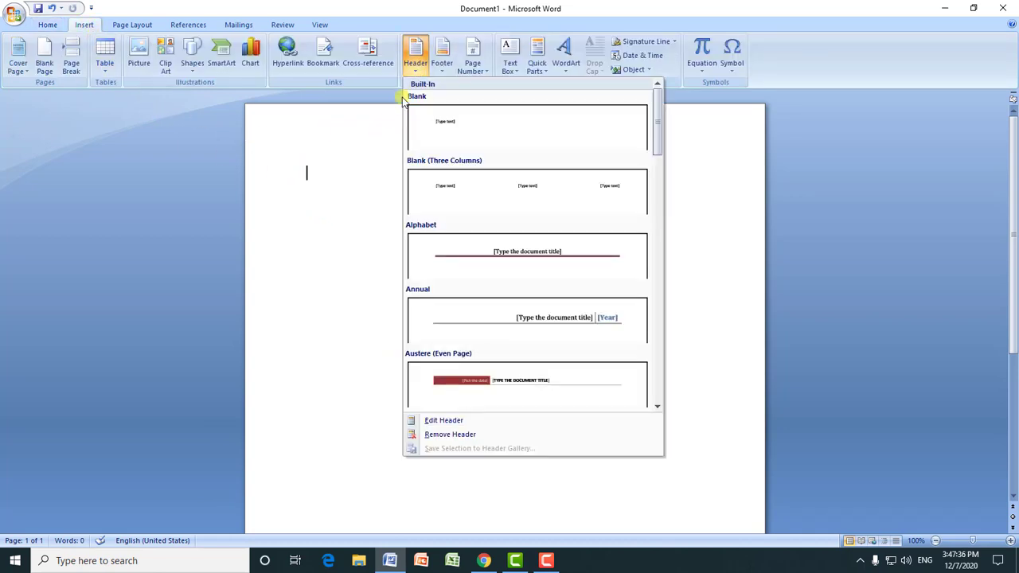
{"action": "left_click", "coordinate": [310, 146]}
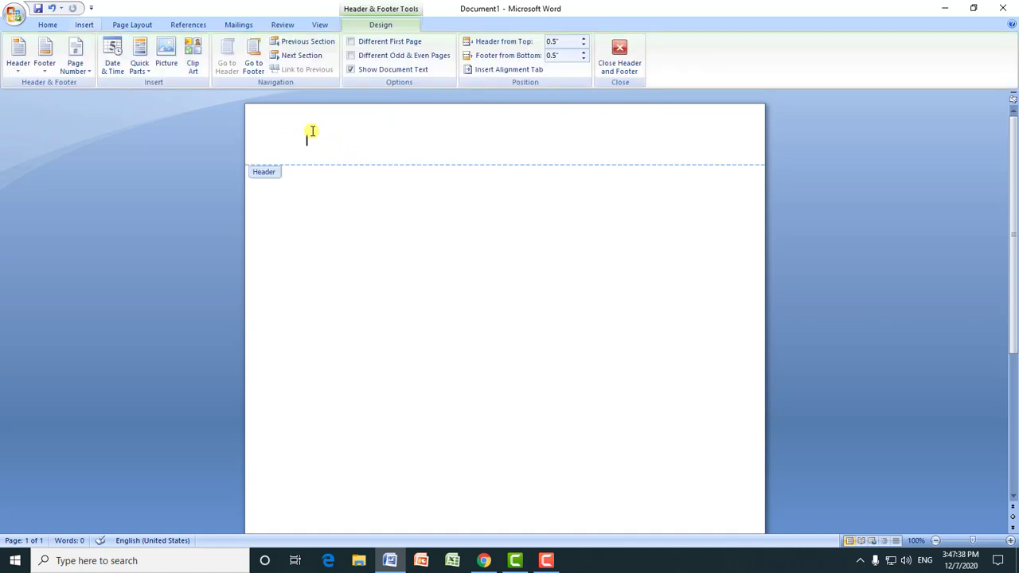
{"action": "left_click", "coordinate": [83, 25]}
Insert the 'MS Word in Hindi' building block into the header.
{"action": "left_click", "coordinate": [545, 74]}
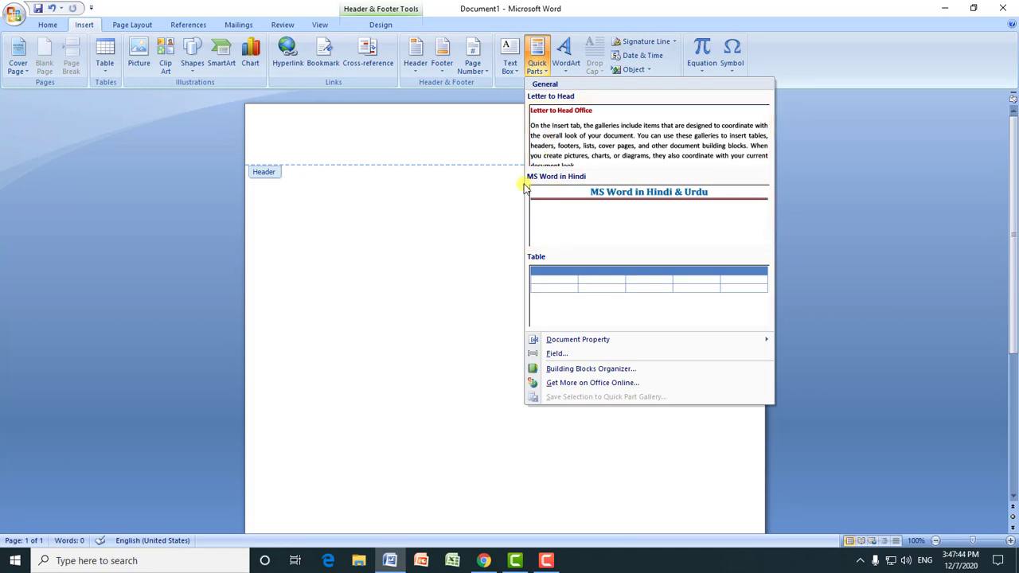
{"action": "left_click", "coordinate": [603, 202]}
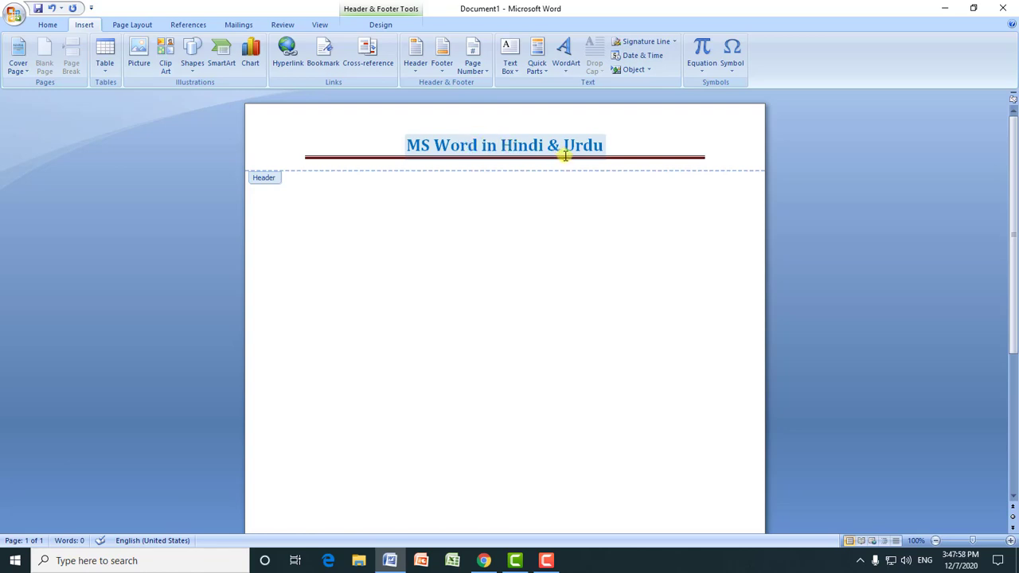
{"action": "left_click", "coordinate": [516, 128]}
Review the inserted header title, then close the header and return to the body.
{"action": "left_click", "coordinate": [539, 67]}
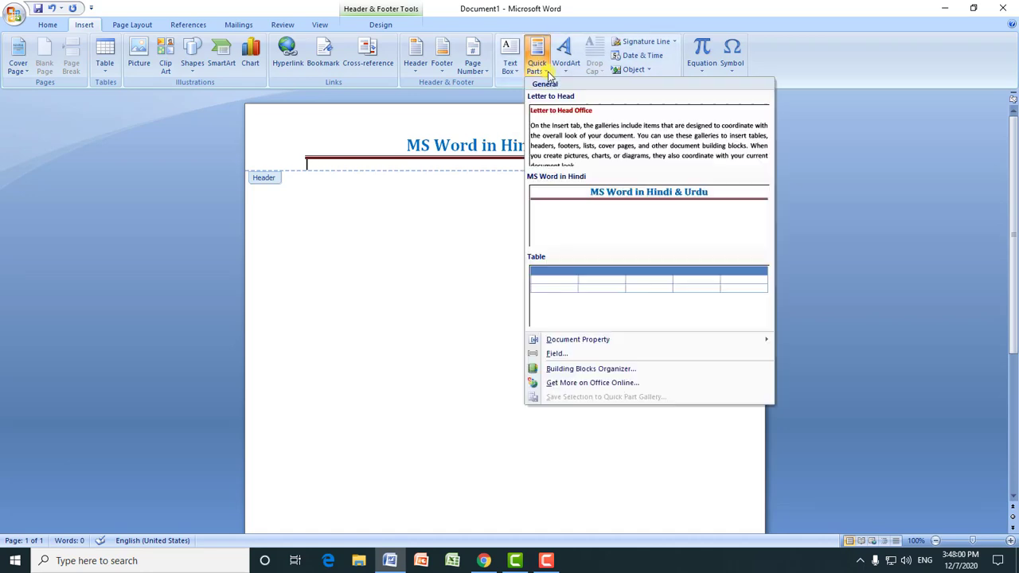
{"action": "left_click", "coordinate": [422, 335]}
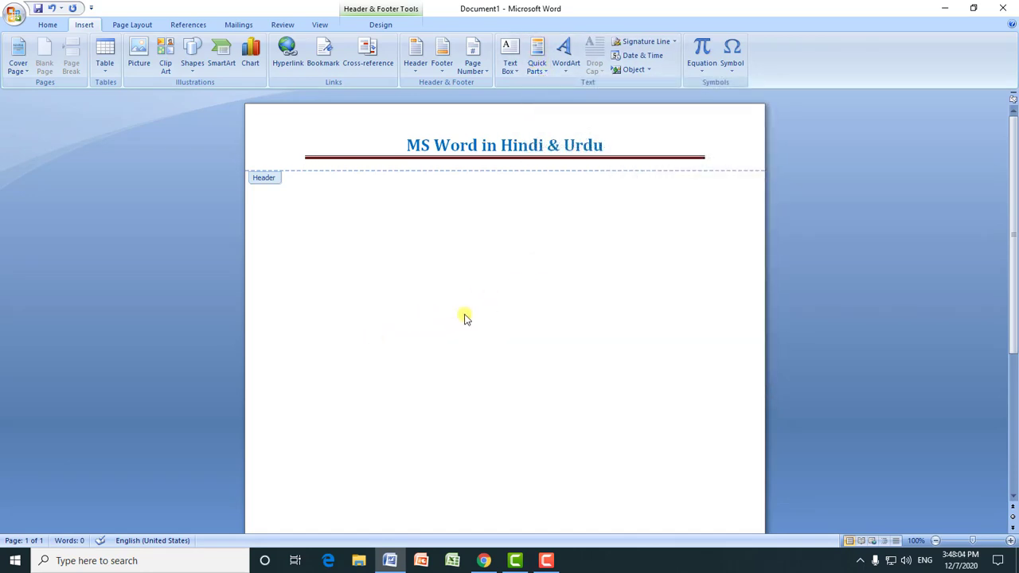
{"action": "left_click", "coordinate": [136, 27]}
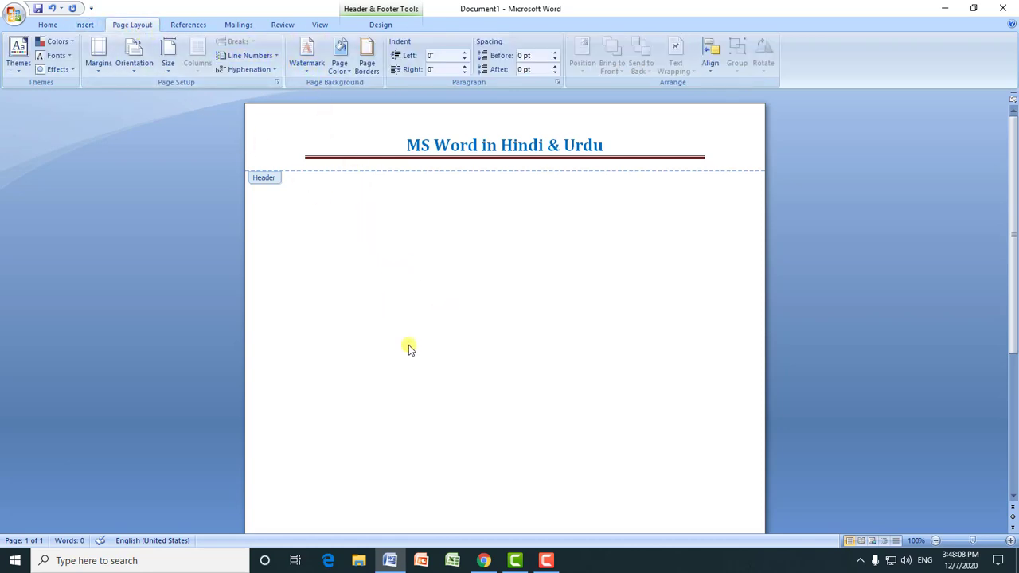
{"action": "left_click", "coordinate": [84, 25]}
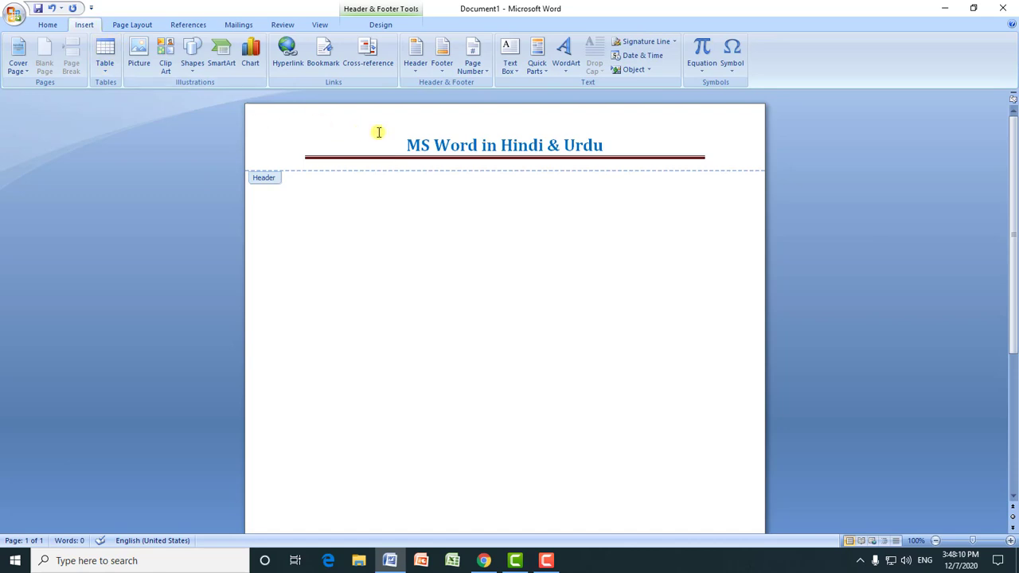
{"action": "triple_click", "coordinate": [420, 144]}
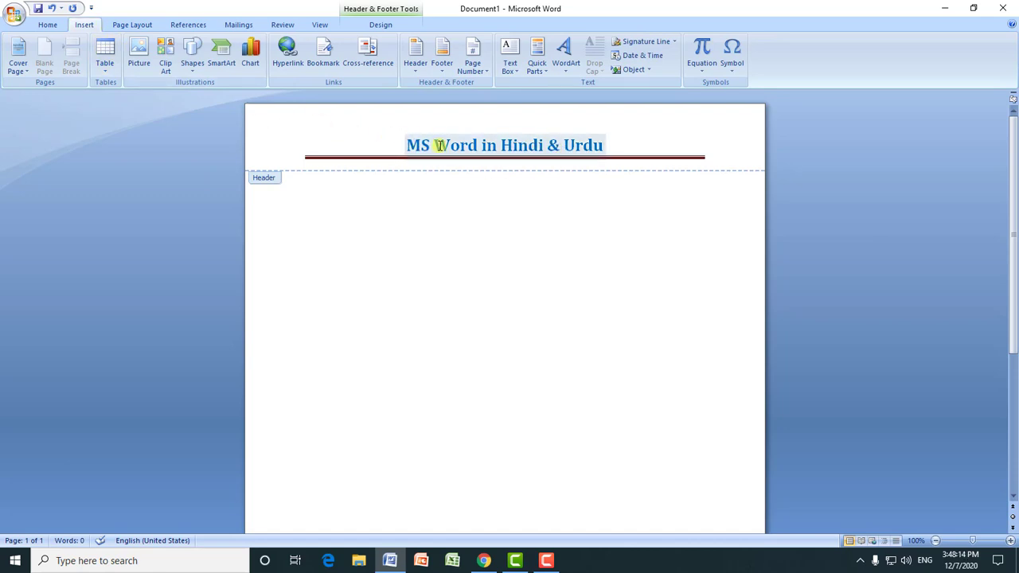
{"action": "left_click", "coordinate": [439, 150]}
{"action": "double_click", "coordinate": [310, 225]}
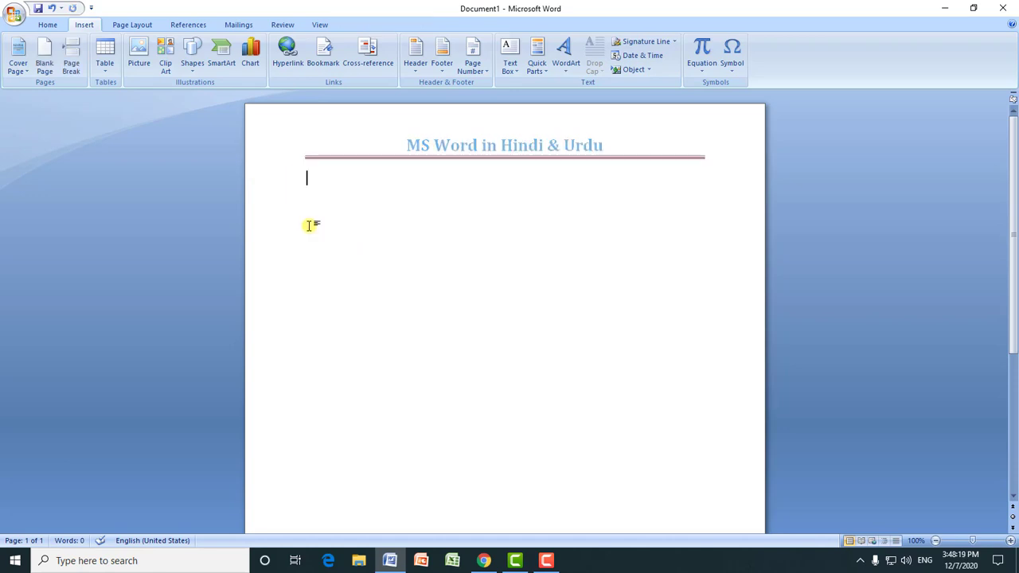
Type the person's name, grow it to 72 pt and make it bold.
{"action": "type", "text": "Waseem"}
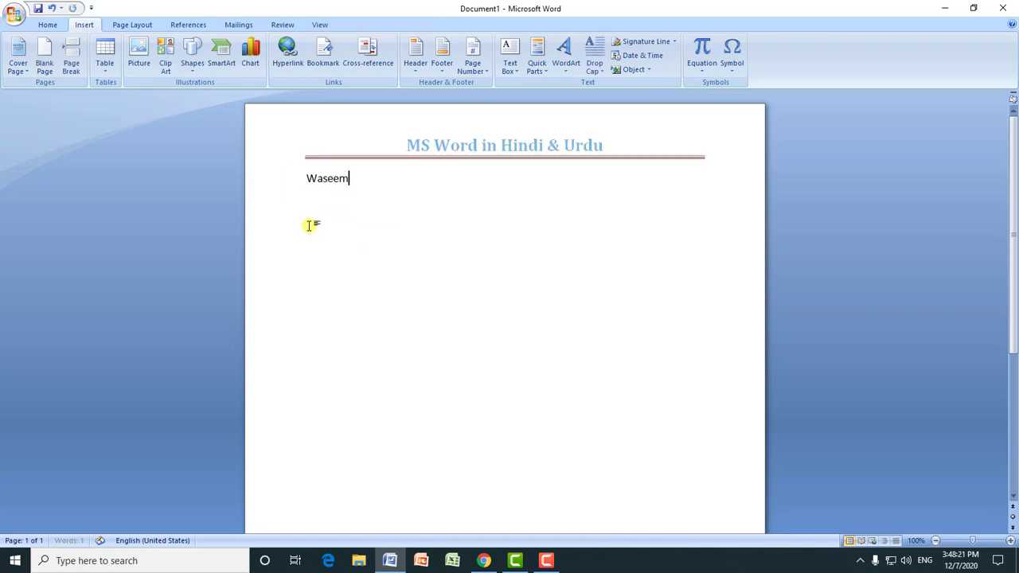
{"action": "triple_click", "coordinate": [341, 176]}
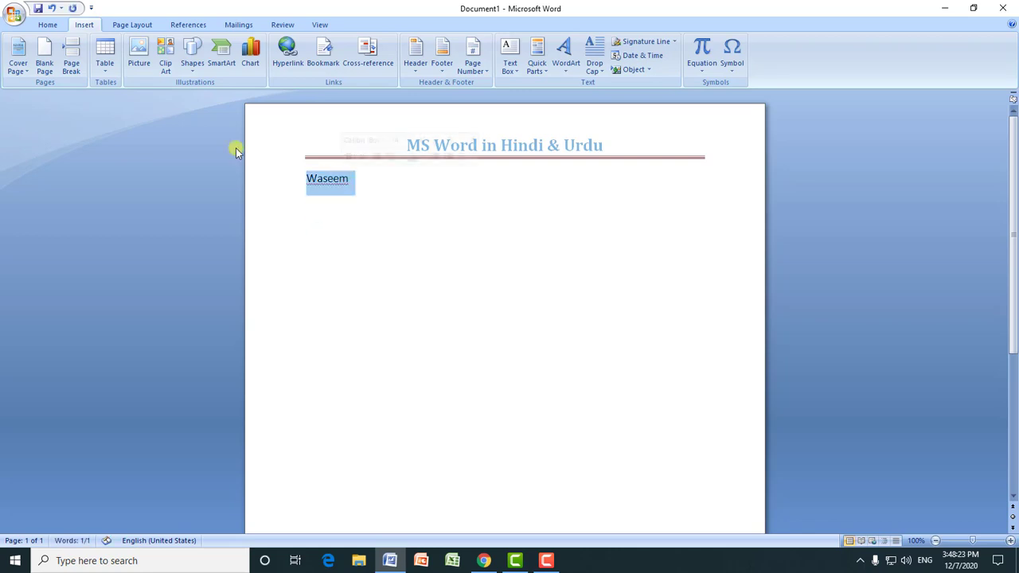
{"action": "left_click", "coordinate": [52, 25]}
{"action": "left_click", "coordinate": [225, 48]}
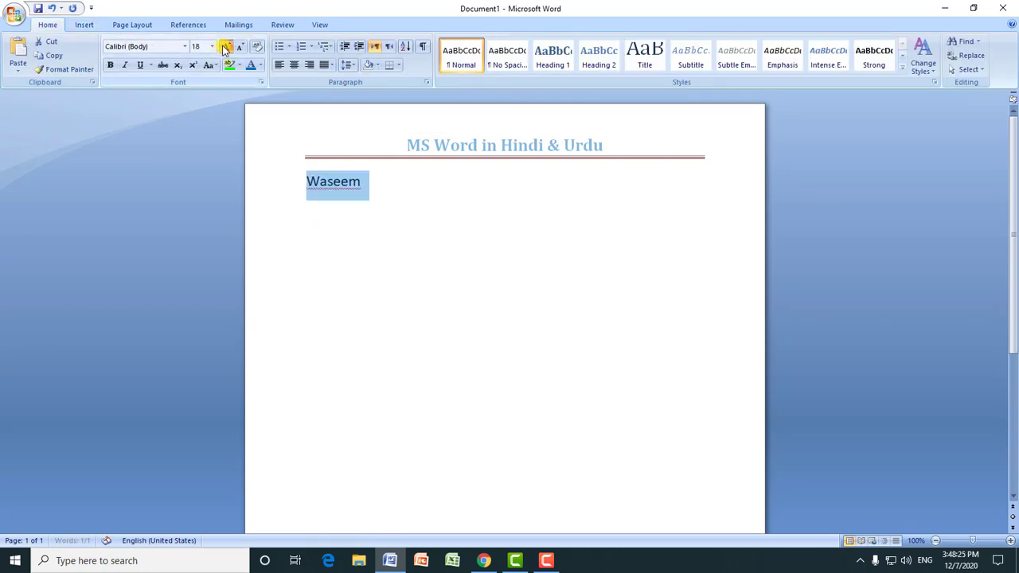
{"action": "left_click", "coordinate": [225, 48]}
{"action": "left_click", "coordinate": [225, 47]}
{"action": "left_click", "coordinate": [226, 48]}
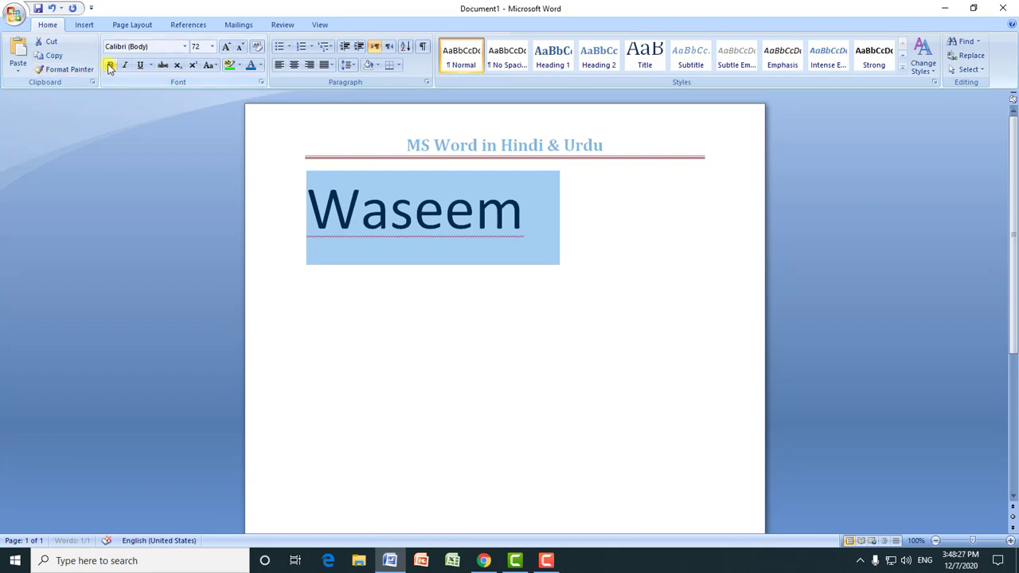
{"action": "left_click", "coordinate": [110, 65]}
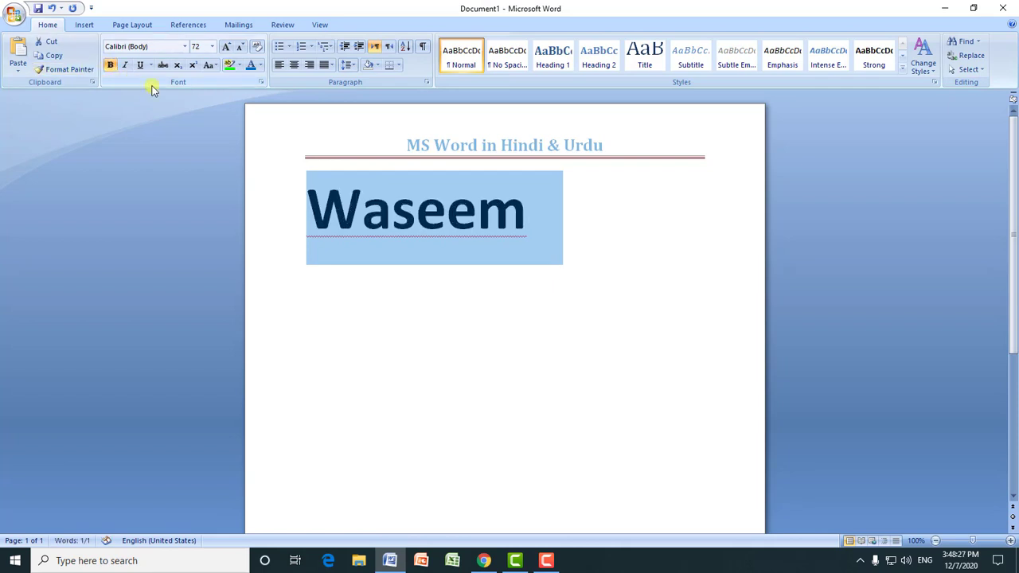
{"action": "left_click", "coordinate": [84, 24]}
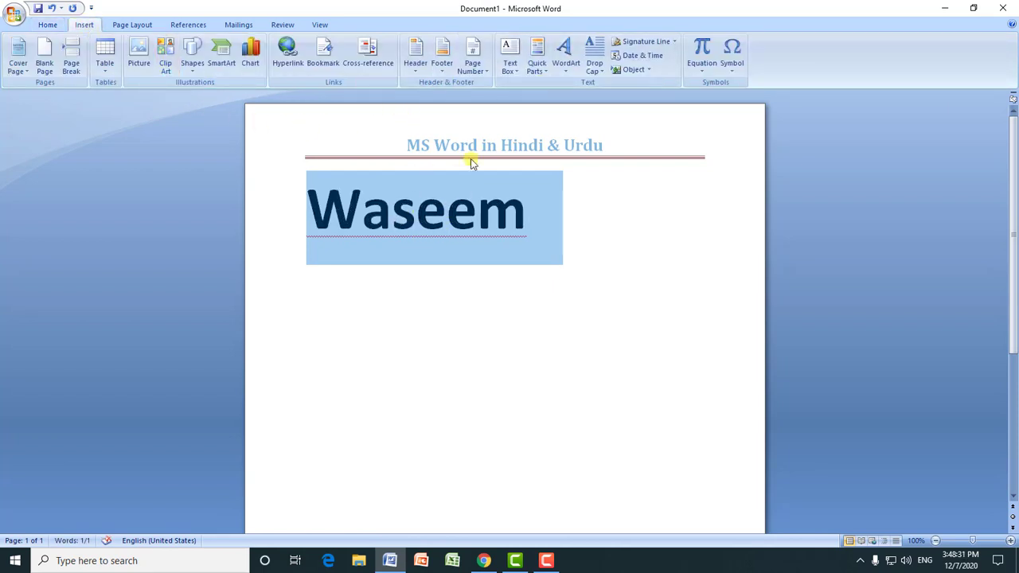
Convert the bold name into WordArt using the curved black WordArt style 2.
{"action": "left_click", "coordinate": [567, 73]}
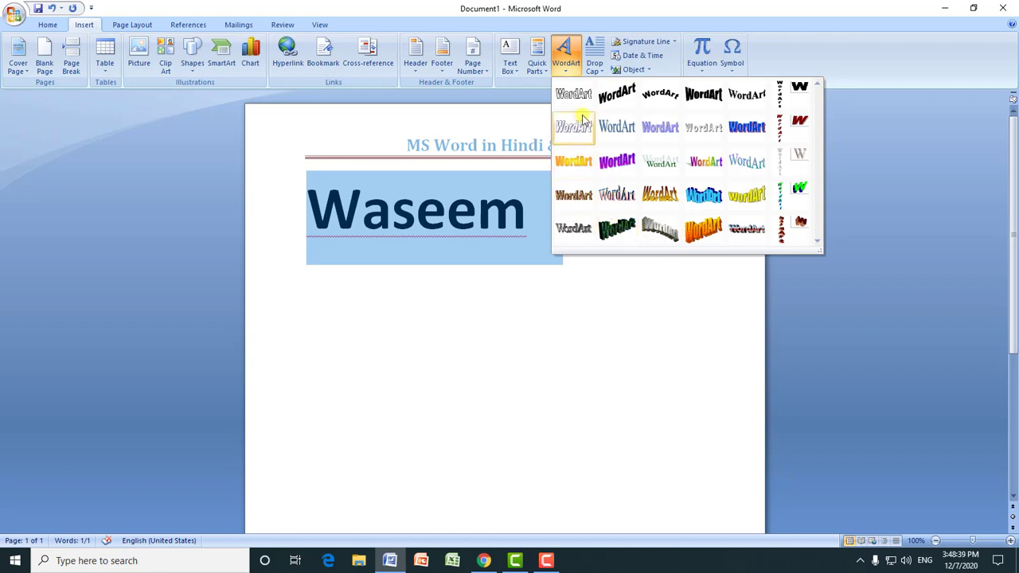
{"action": "left_click", "coordinate": [625, 98]}
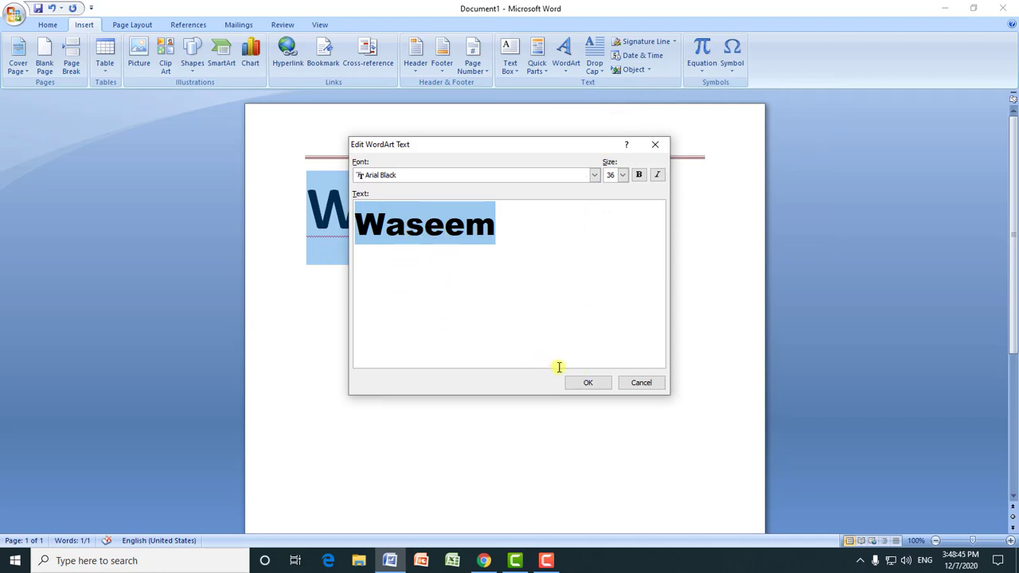
{"action": "left_click", "coordinate": [587, 382]}
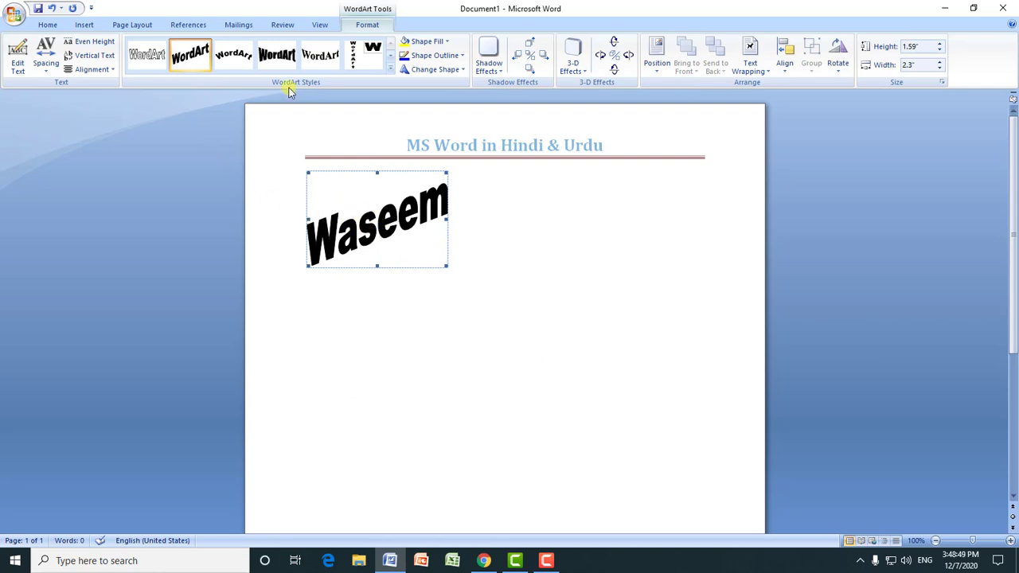
{"action": "left_click", "coordinate": [84, 24]}
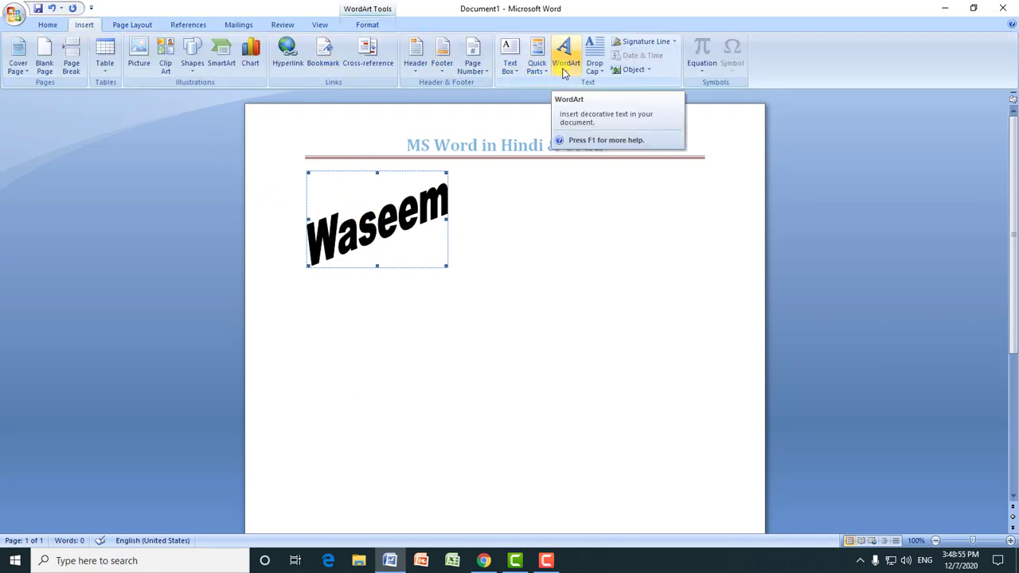
Edit the WordArt text to add the person's surname after the first name.
{"action": "left_click", "coordinate": [369, 24]}
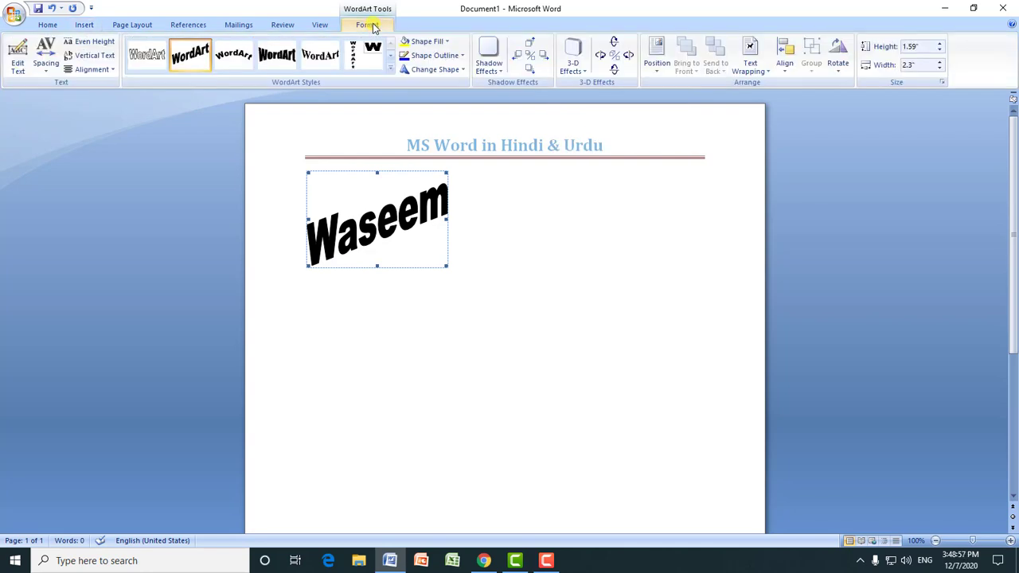
{"action": "left_click", "coordinate": [19, 67]}
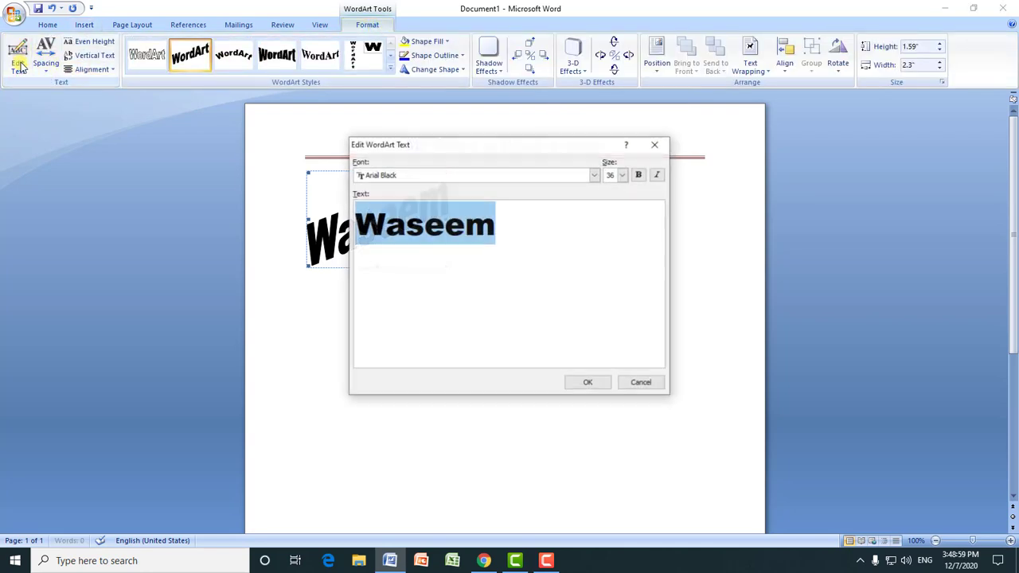
{"action": "left_click", "coordinate": [512, 227]}
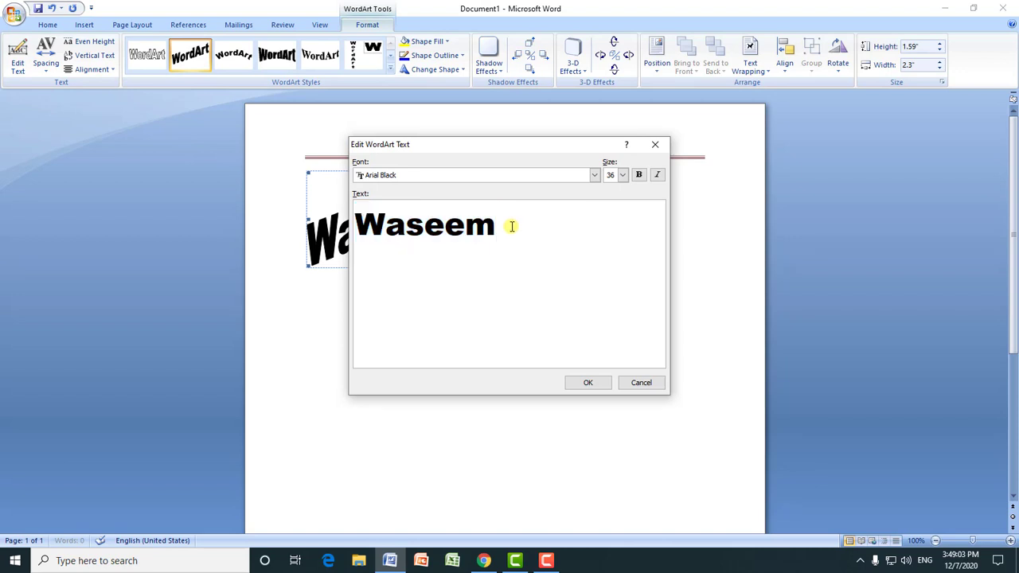
{"action": "type", "text": "A"}
{"action": "type", "text": "kr"}
{"action": "key", "text": "BackSpace"}
{"action": "key", "text": "BackSpace"}
{"action": "type", "text": "kr"}
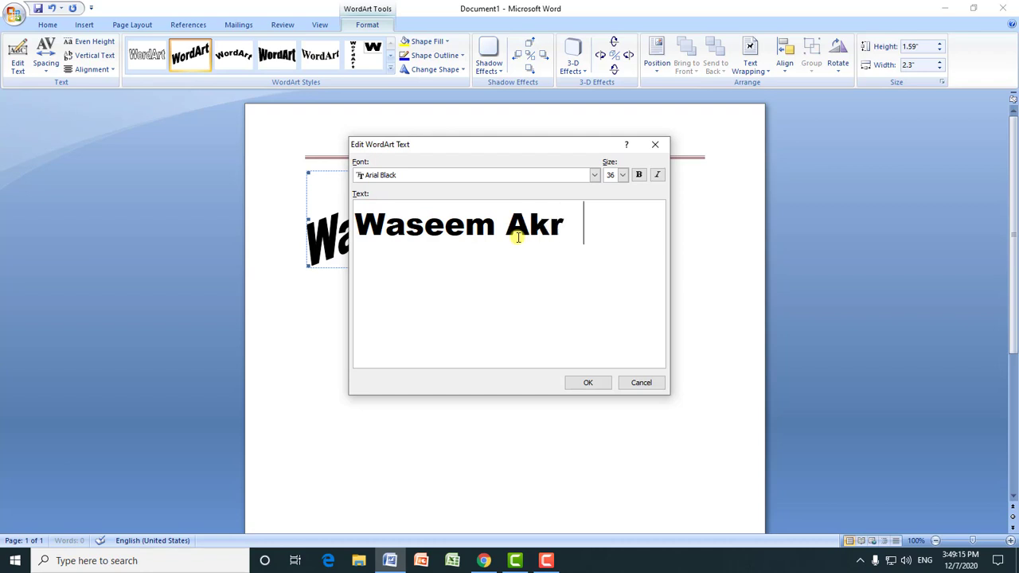
{"action": "type", "text": "am"}
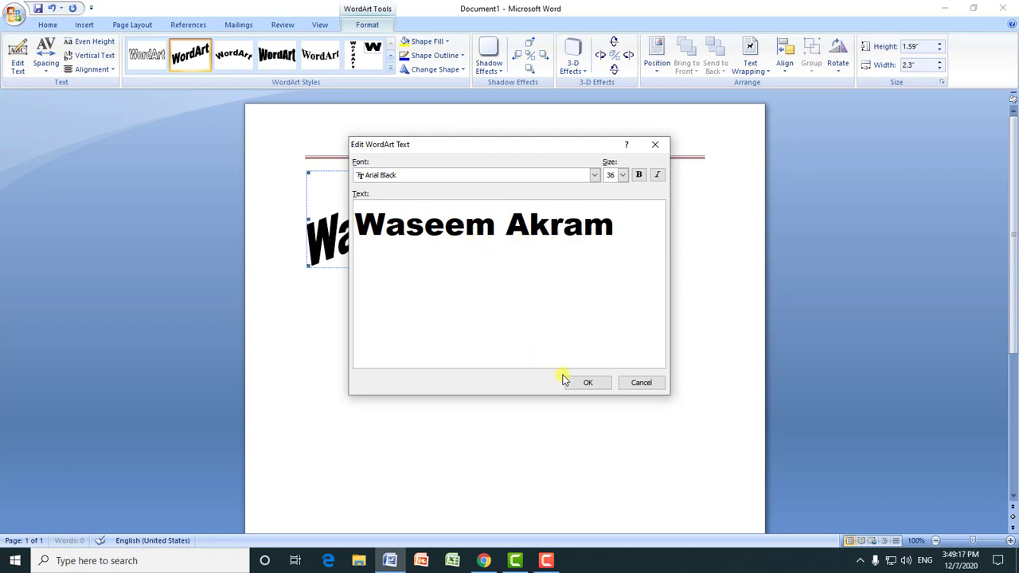
{"action": "left_click", "coordinate": [587, 385]}
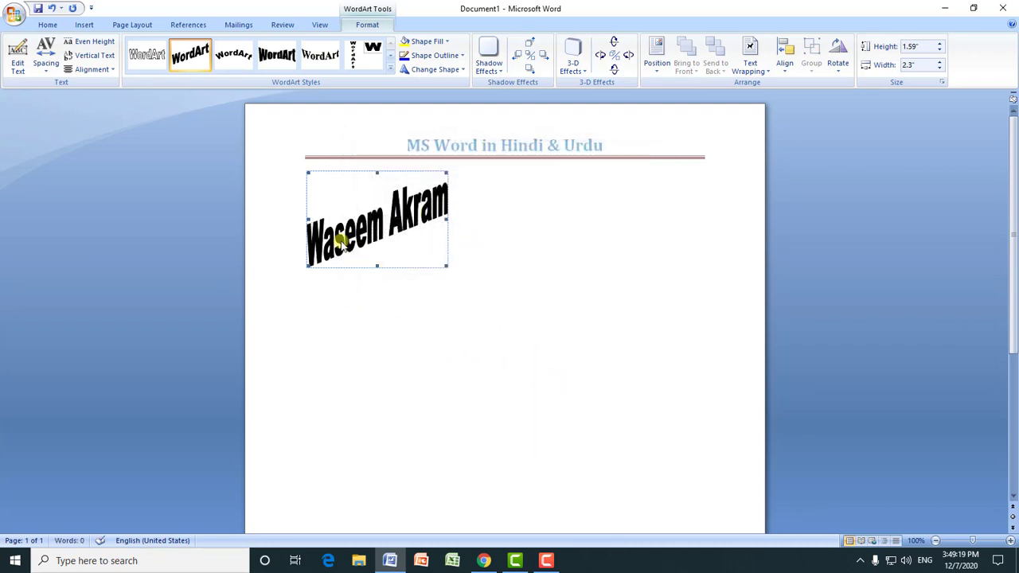
Cycle the WordArt letter spacing through Very Tight, Tight, Normal, Loose and Very Loose.
{"action": "left_click", "coordinate": [47, 77]}
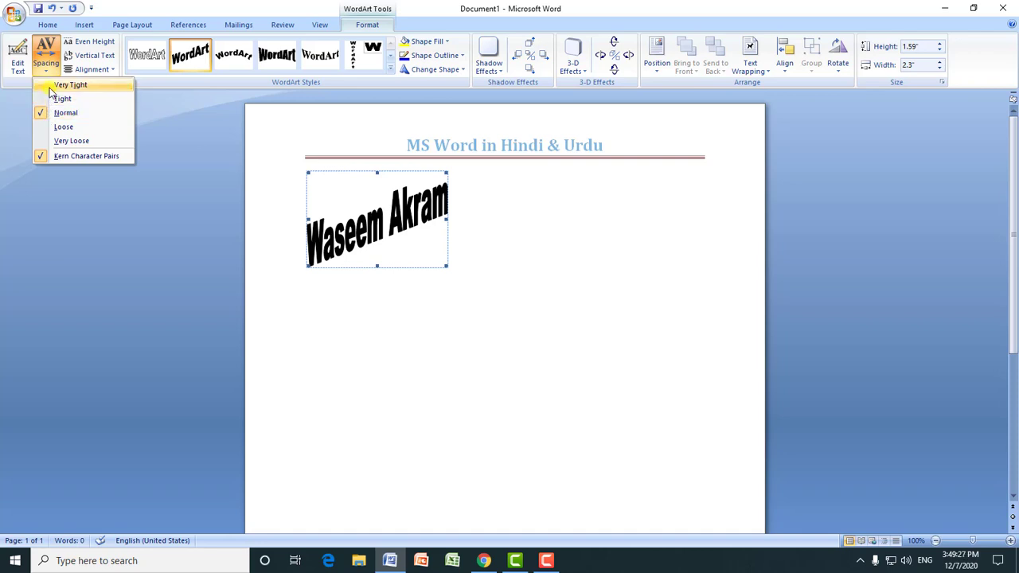
{"action": "left_click", "coordinate": [50, 87]}
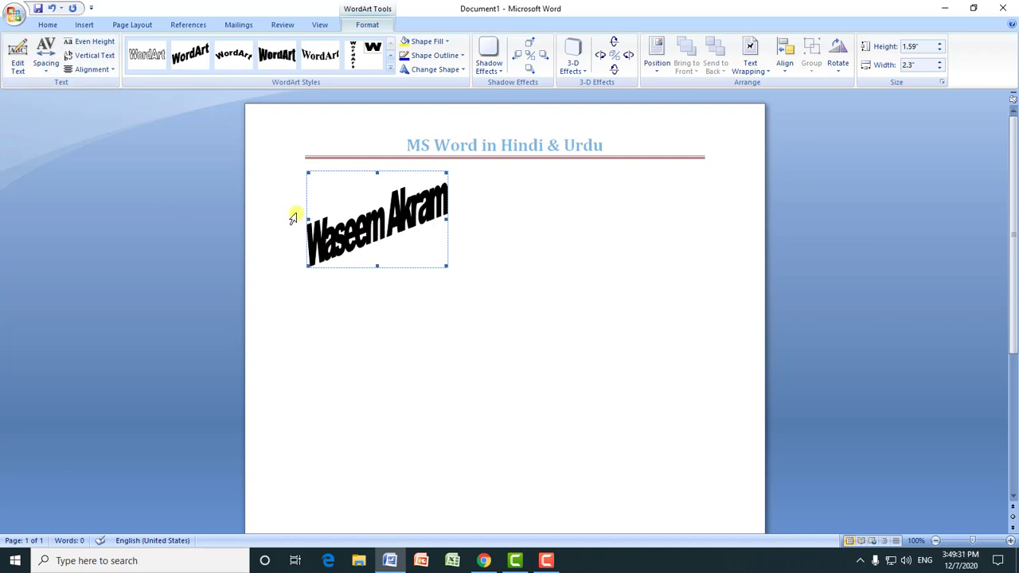
{"action": "left_click", "coordinate": [45, 62]}
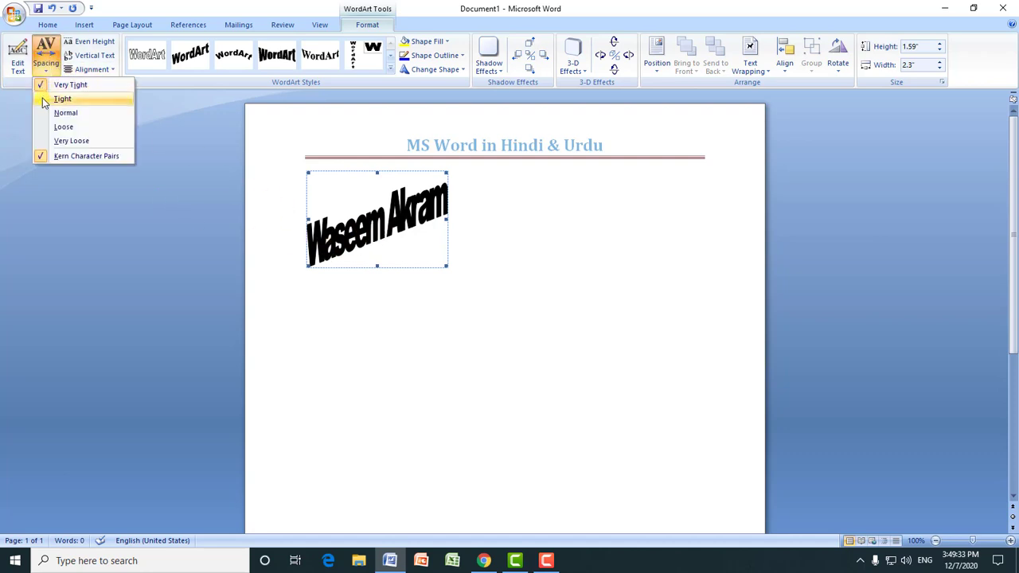
{"action": "left_click", "coordinate": [44, 101]}
{"action": "left_click", "coordinate": [46, 64]}
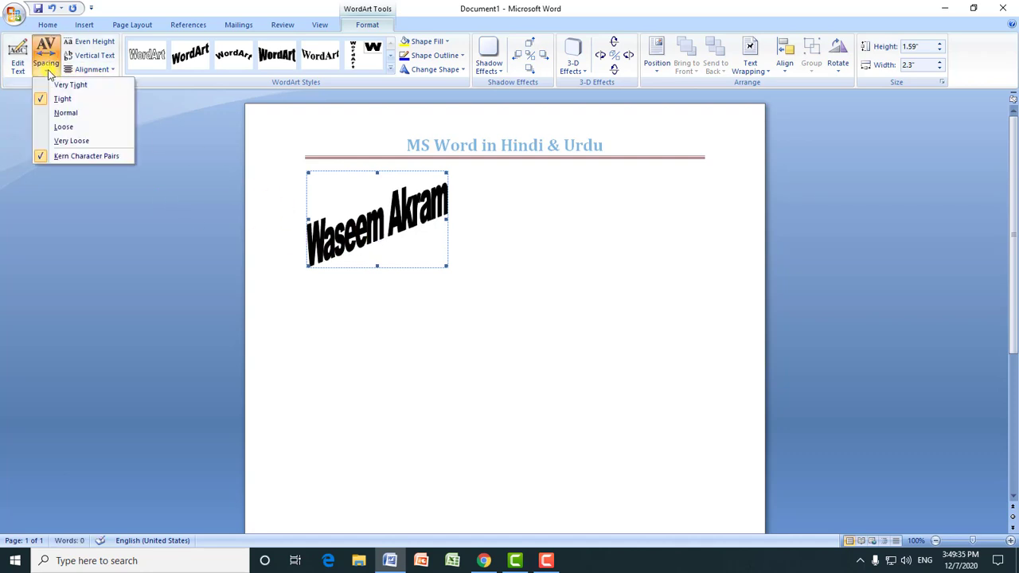
{"action": "left_click", "coordinate": [46, 120]}
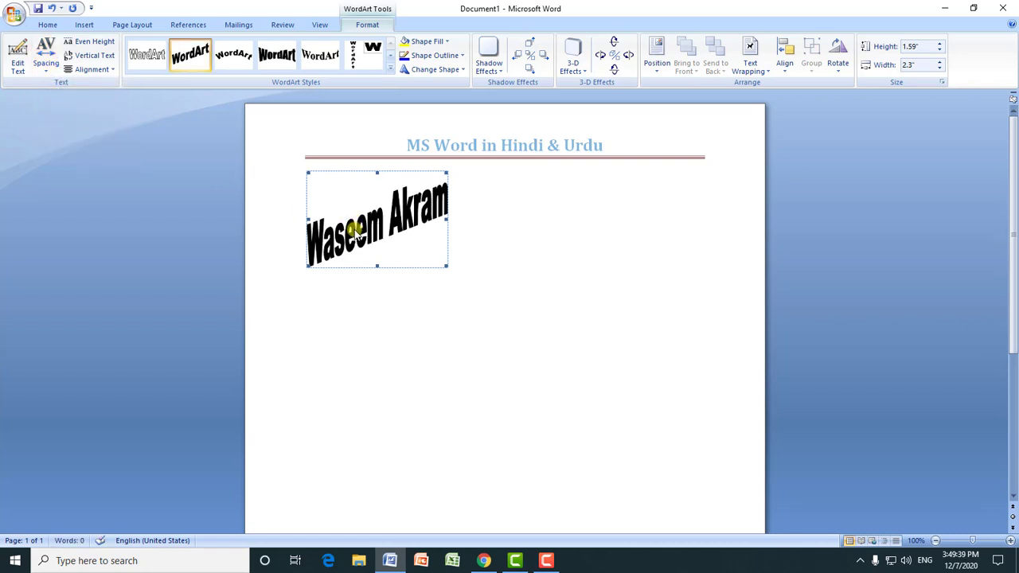
{"action": "left_click", "coordinate": [46, 70]}
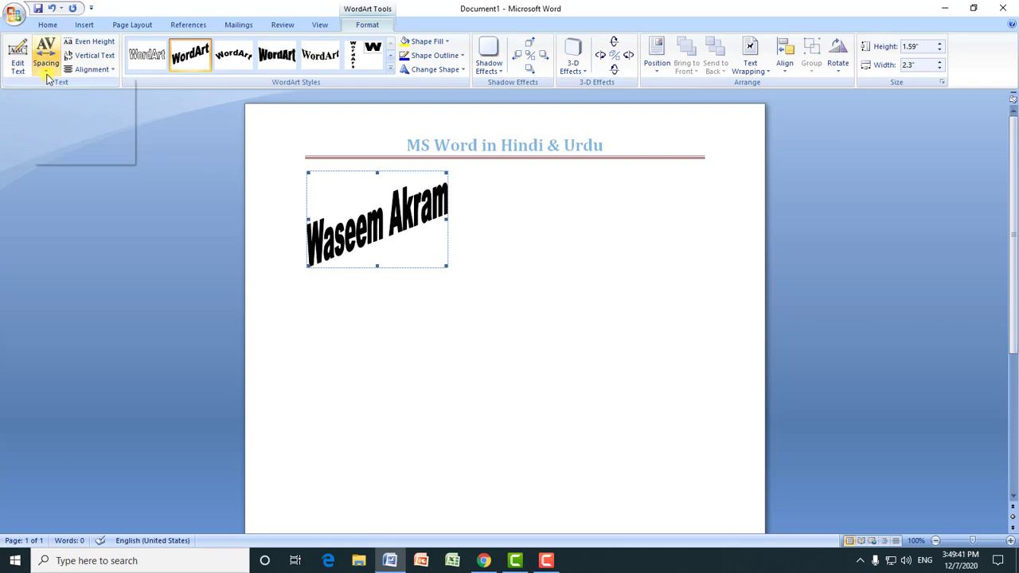
{"action": "left_click", "coordinate": [44, 129]}
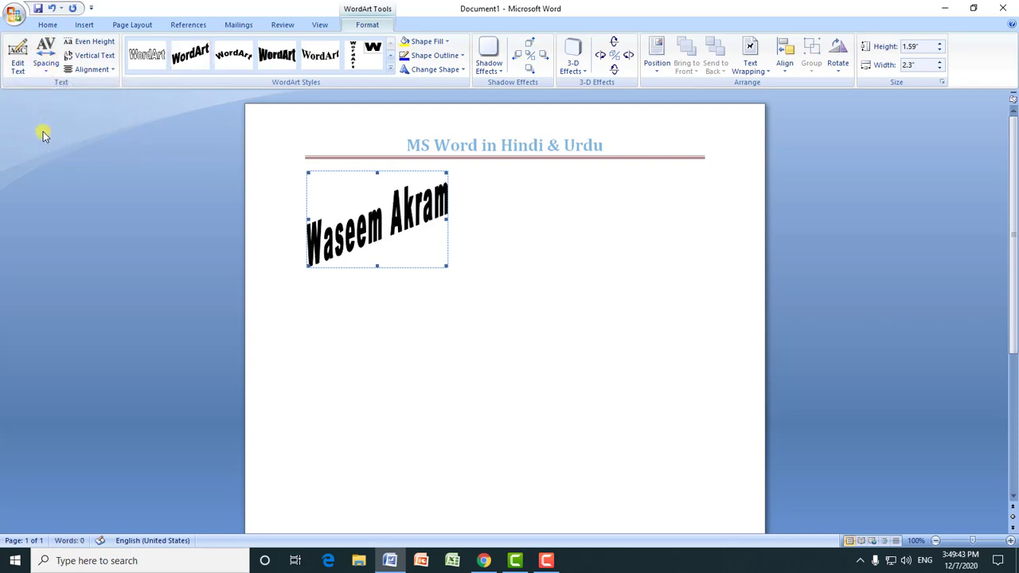
{"action": "left_click", "coordinate": [45, 67]}
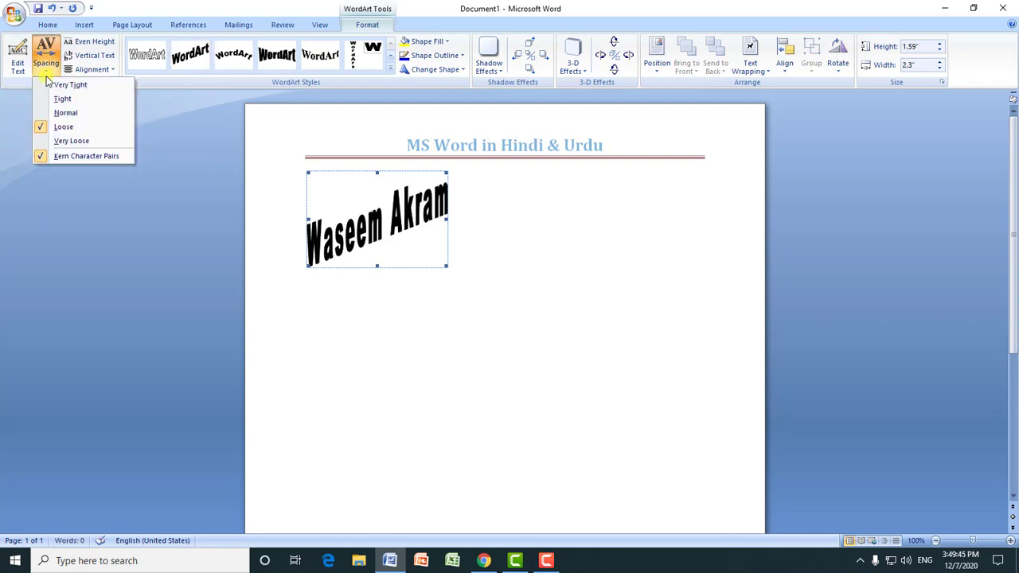
{"action": "left_click", "coordinate": [50, 142]}
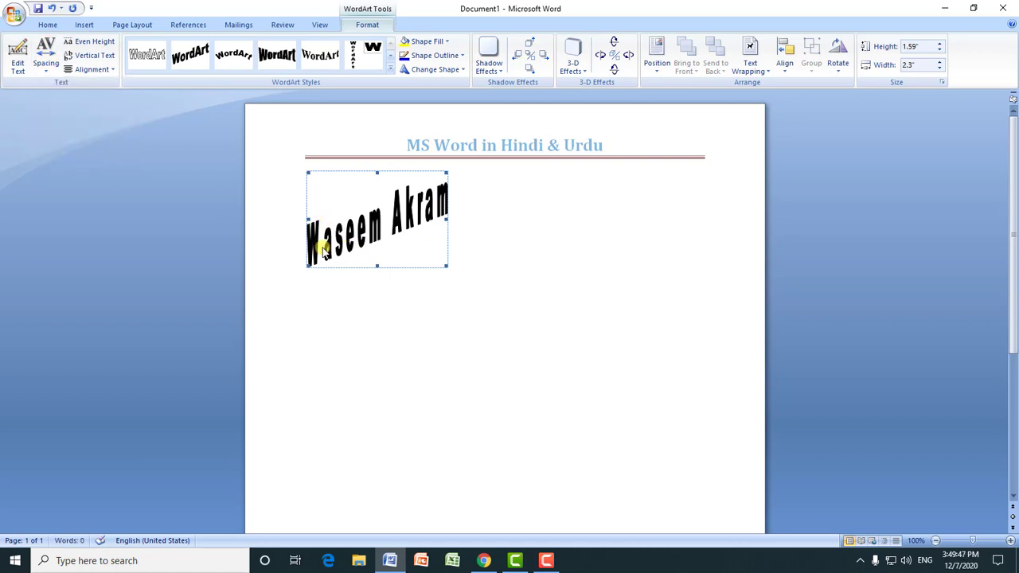
Toggle Even Height and Vertical Text on then off, and return spacing to Normal.
{"action": "left_click", "coordinate": [100, 48]}
{"action": "left_click", "coordinate": [97, 55]}
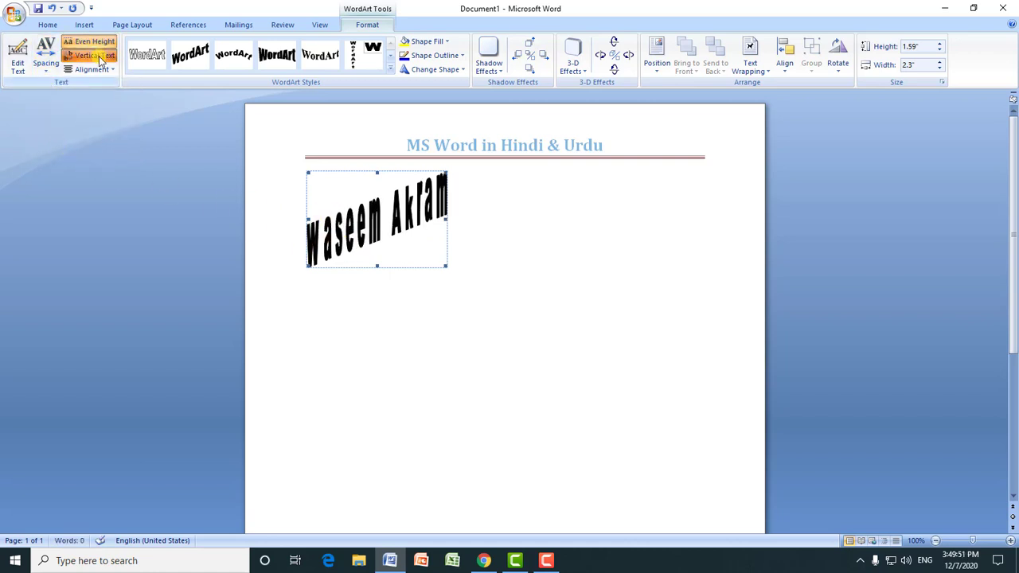
{"action": "left_click", "coordinate": [99, 71]}
{"action": "left_click", "coordinate": [96, 56]}
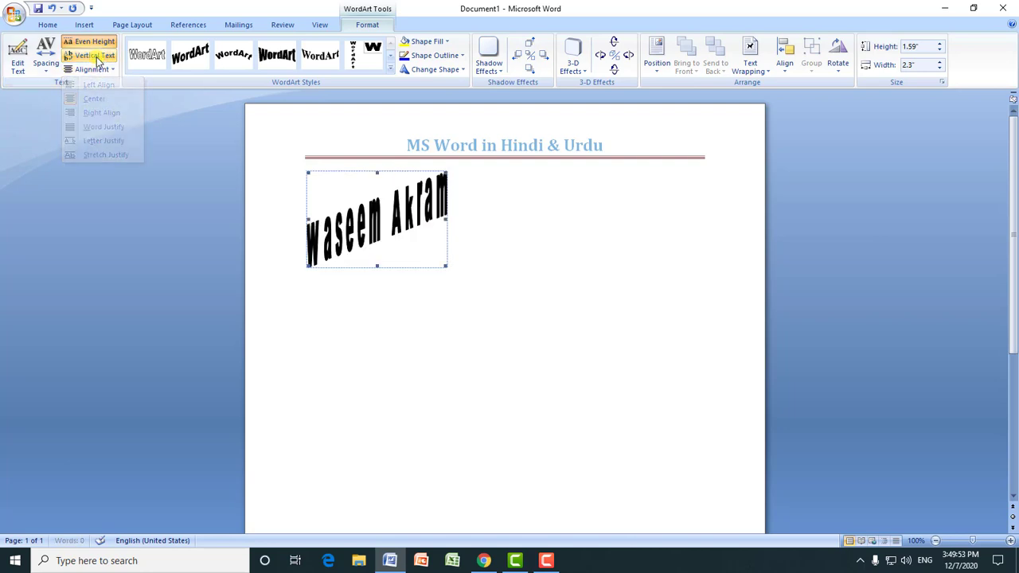
{"action": "left_click", "coordinate": [82, 44]}
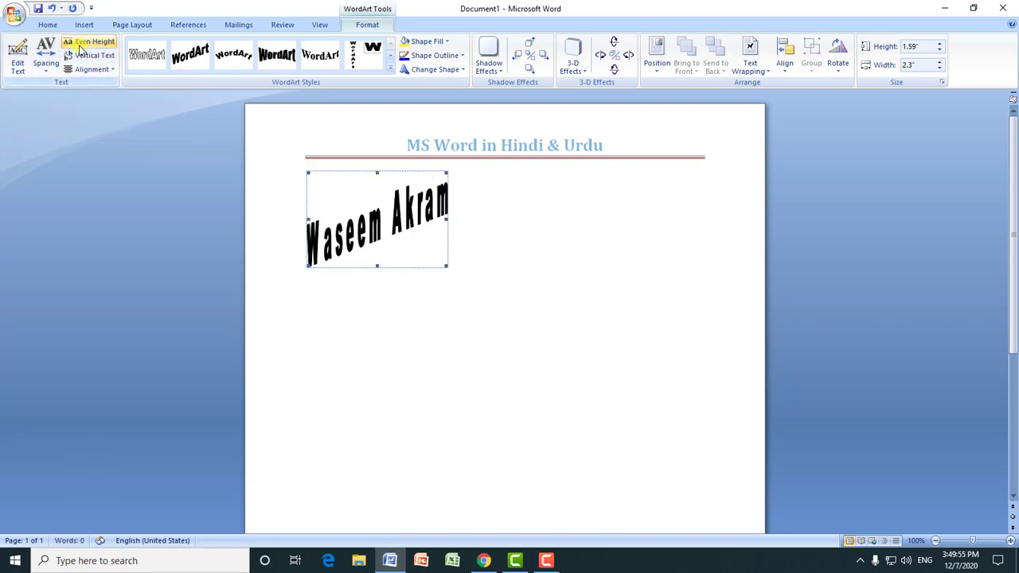
{"action": "left_click", "coordinate": [46, 64]}
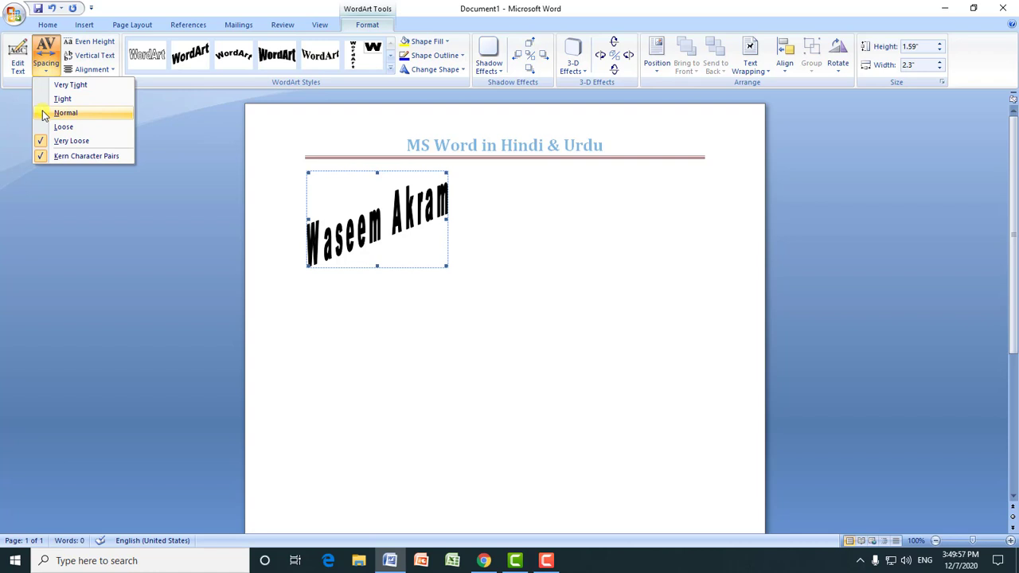
{"action": "left_click", "coordinate": [44, 114]}
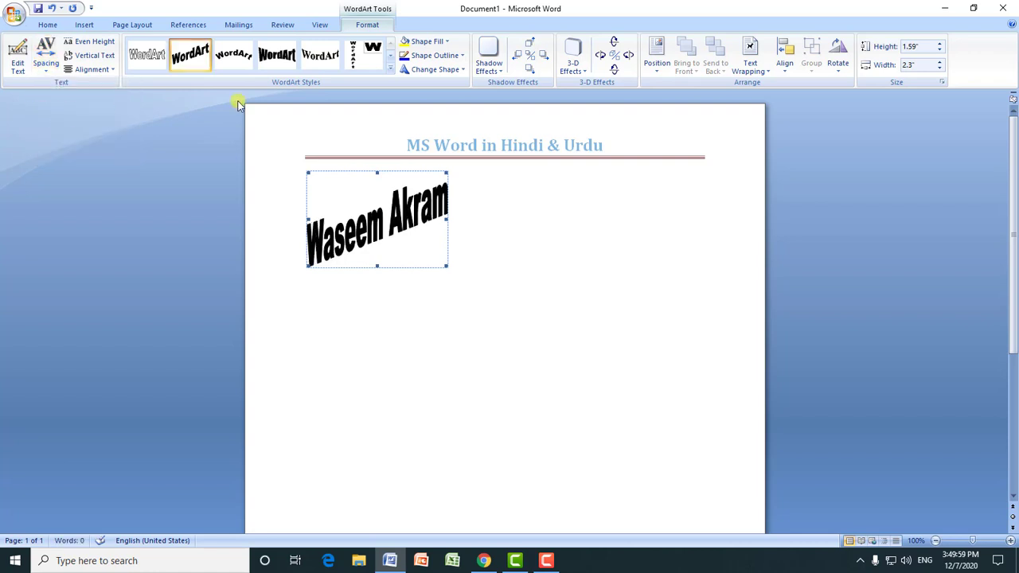
Apply the orange 3D WordArt style, resize it to about 6.5 × 2.95 inches, and fill it black.
{"action": "left_click", "coordinate": [390, 68]}
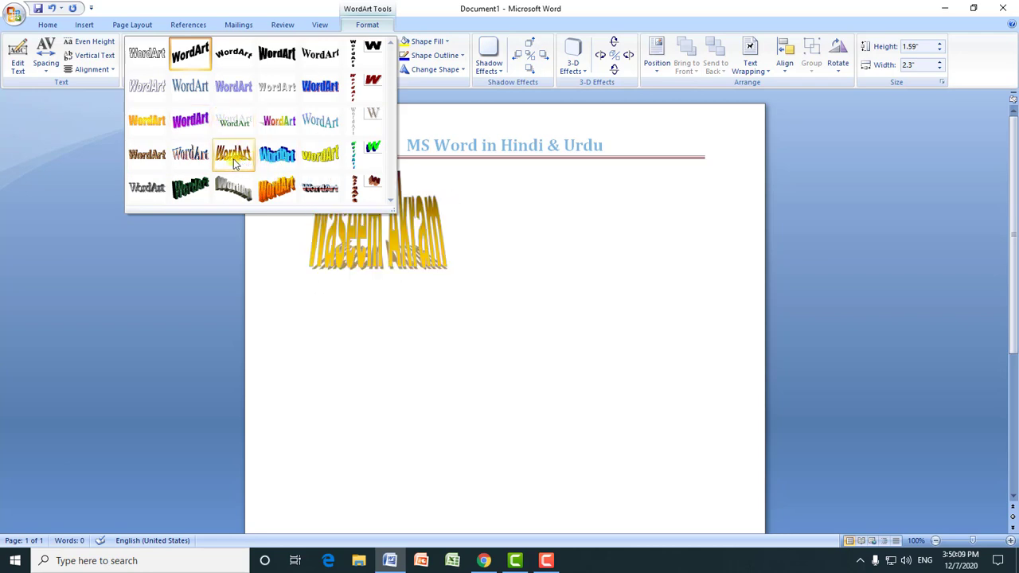
{"action": "left_click", "coordinate": [277, 188]}
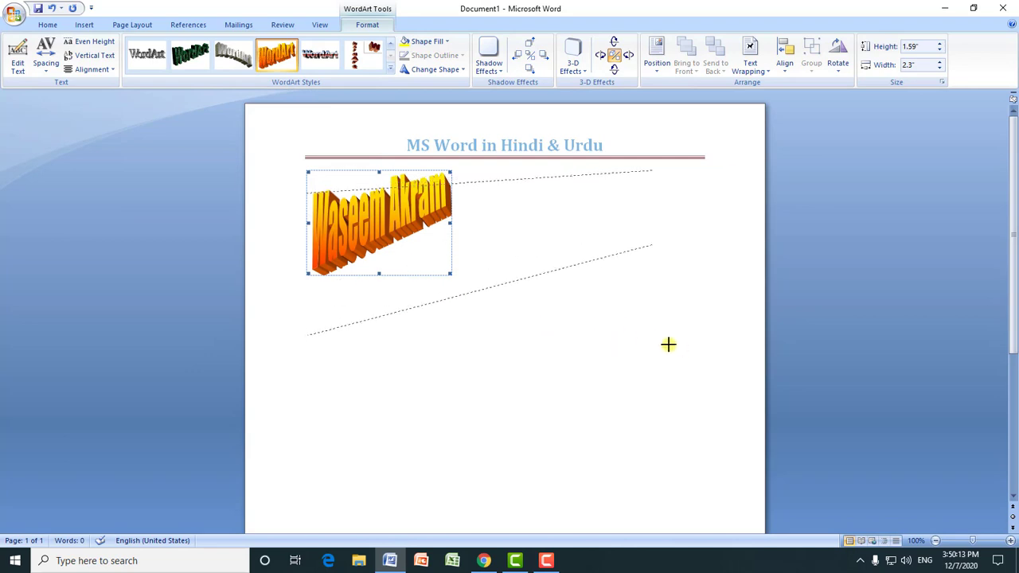
{"action": "left_click_drag", "start_coordinate": [523, 301], "coordinate": [711, 365]}
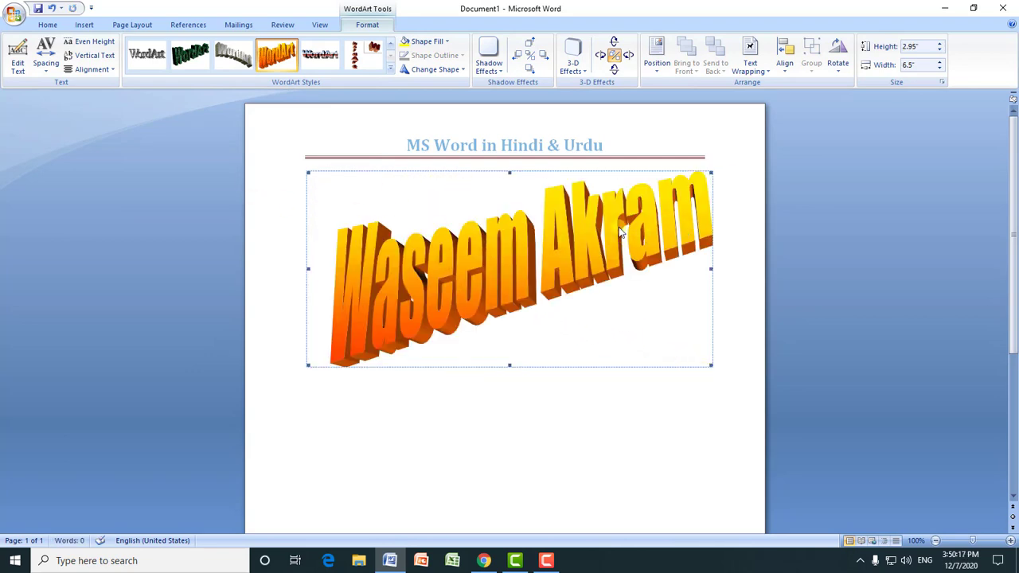
{"action": "left_click", "coordinate": [448, 43]}
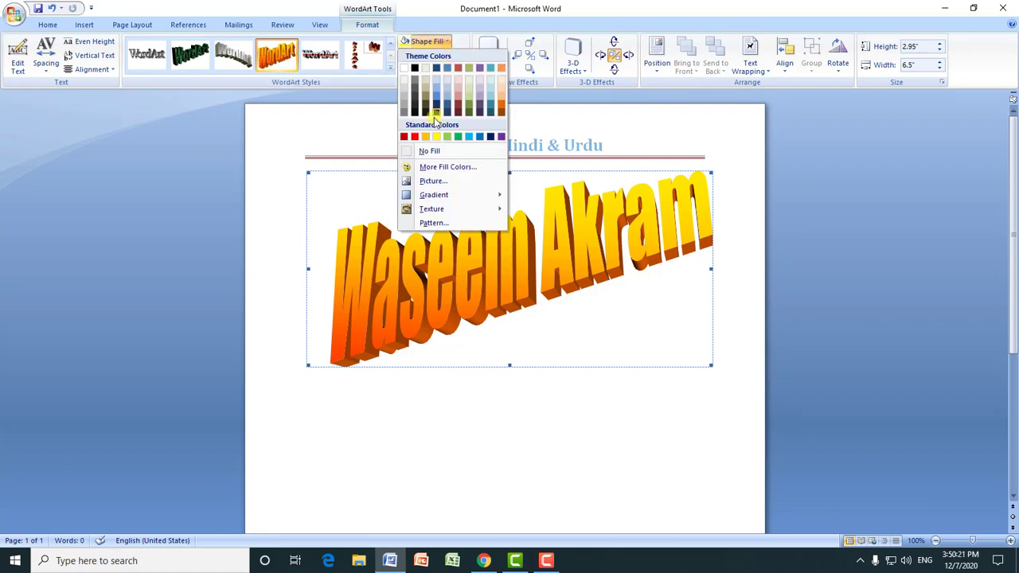
{"action": "left_click", "coordinate": [482, 137]}
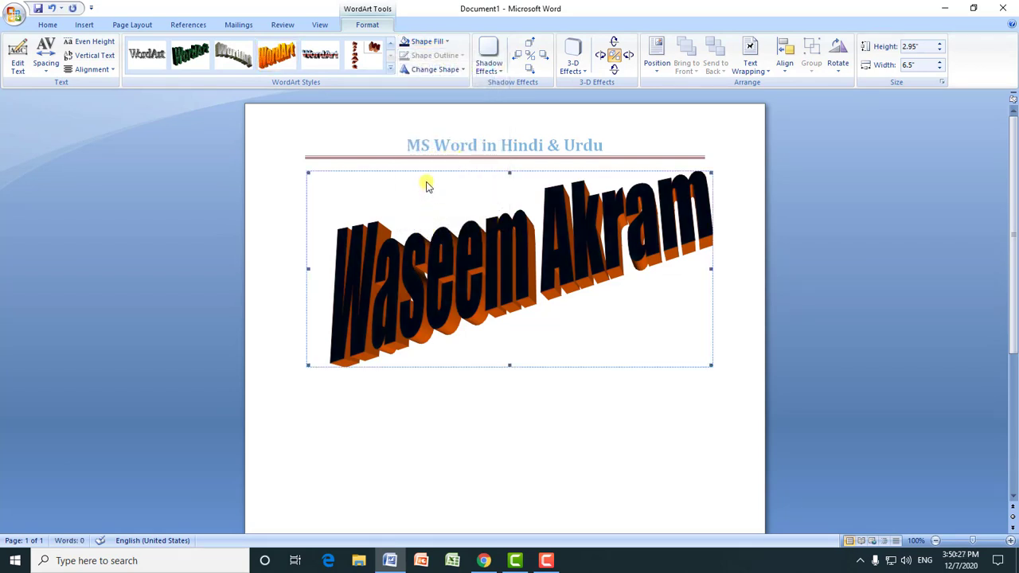
Try the Deflate and Triangle Up warps on the WordArt, then settle on another curved warp.
{"action": "left_click", "coordinate": [459, 71]}
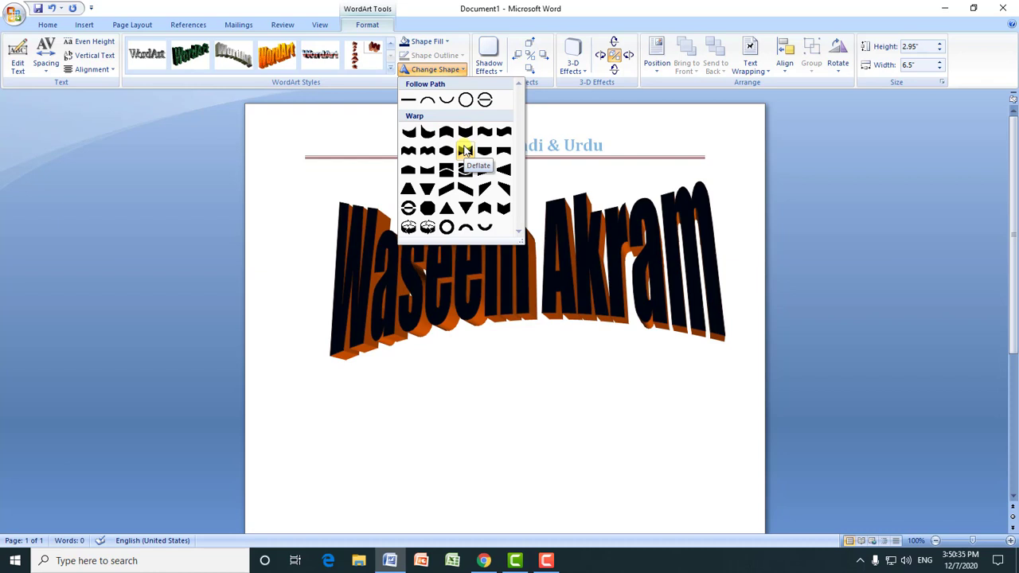
{"action": "left_click", "coordinate": [465, 151]}
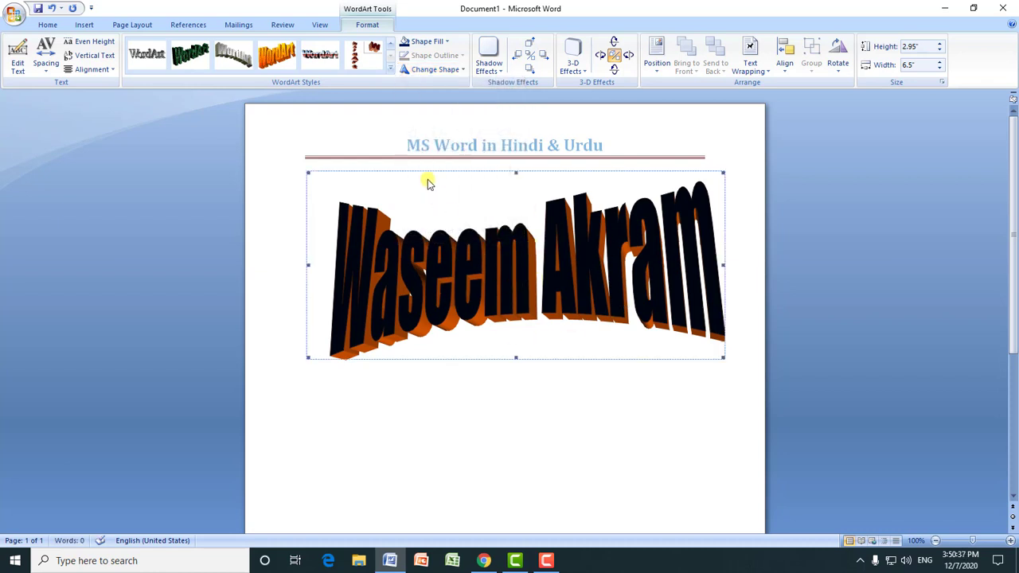
{"action": "left_click", "coordinate": [460, 70]}
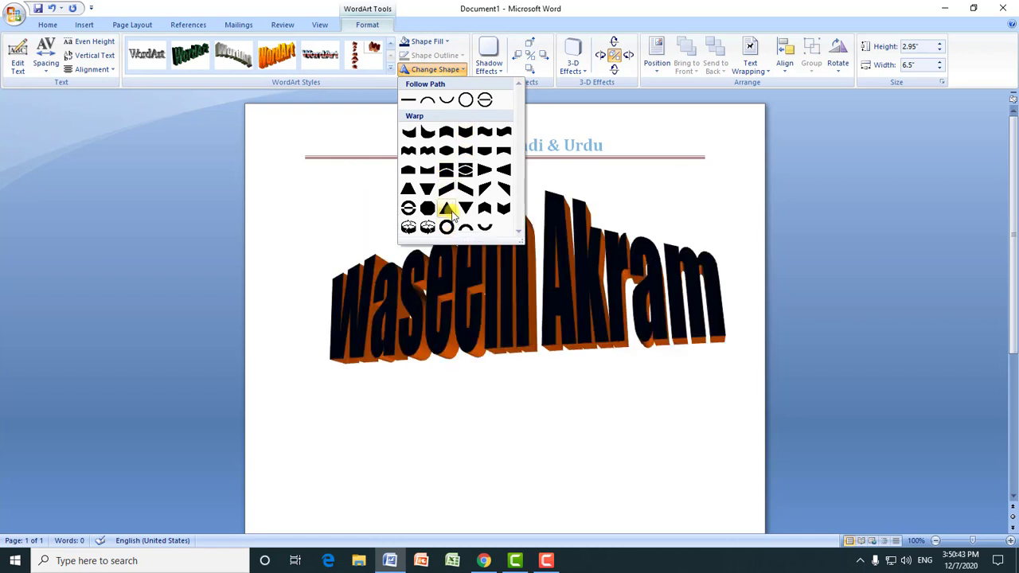
{"action": "left_click", "coordinate": [447, 209]}
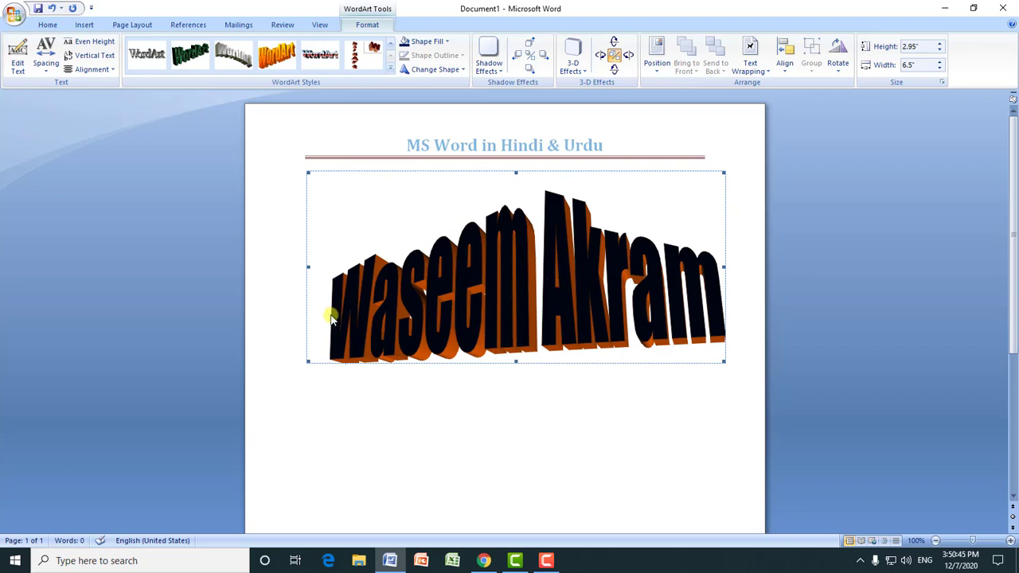
{"action": "left_click", "coordinate": [435, 69]}
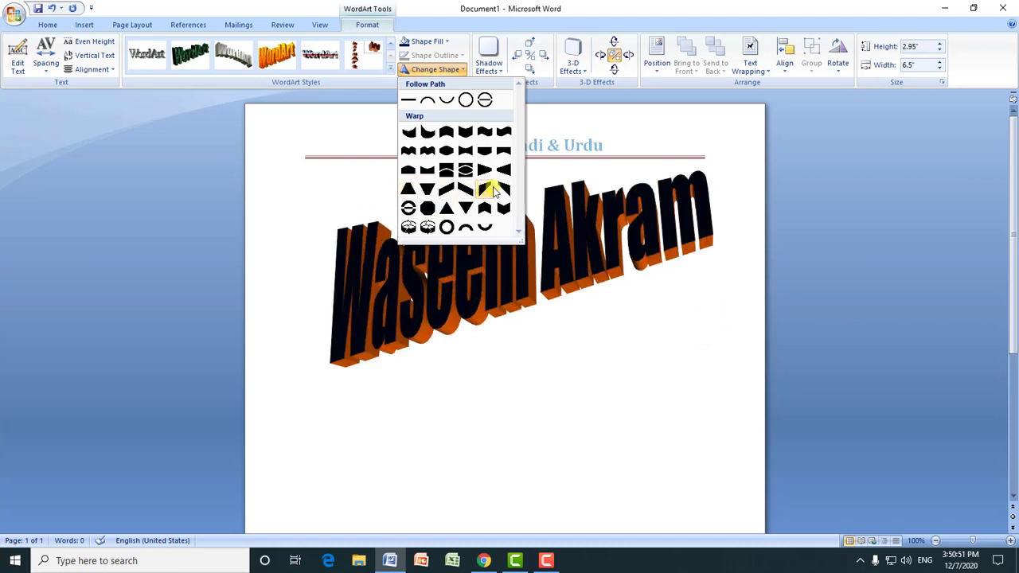
{"action": "left_click", "coordinate": [503, 208]}
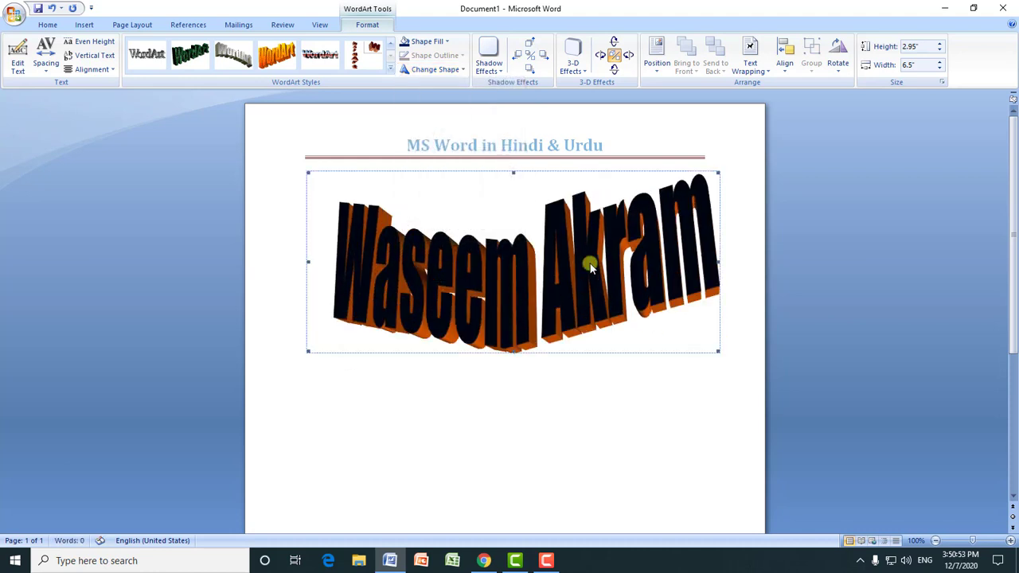
Give the WordArt a perspective shadow and position it In Line with Text.
{"action": "left_click", "coordinate": [501, 72]}
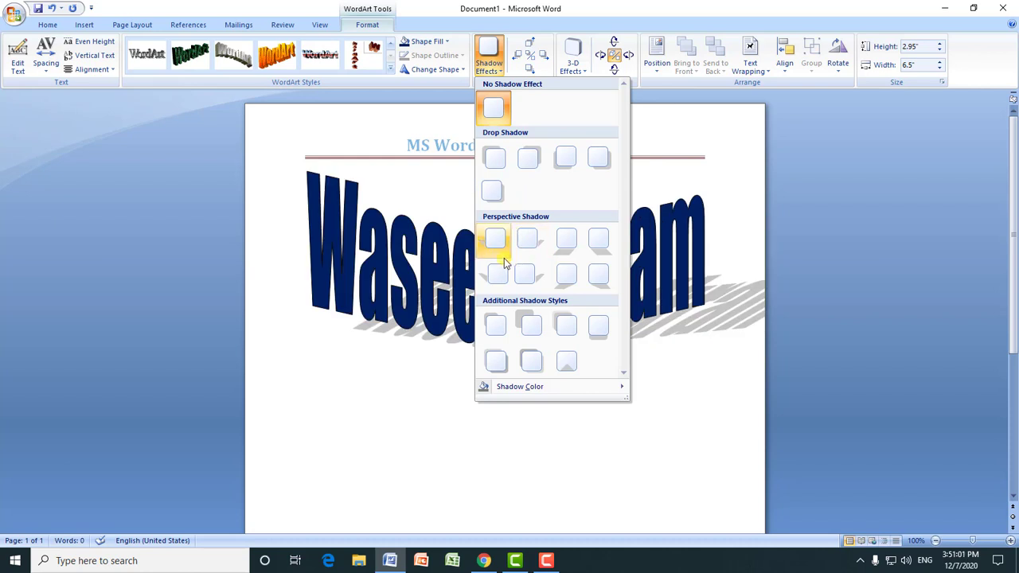
{"action": "left_click", "coordinate": [525, 273]}
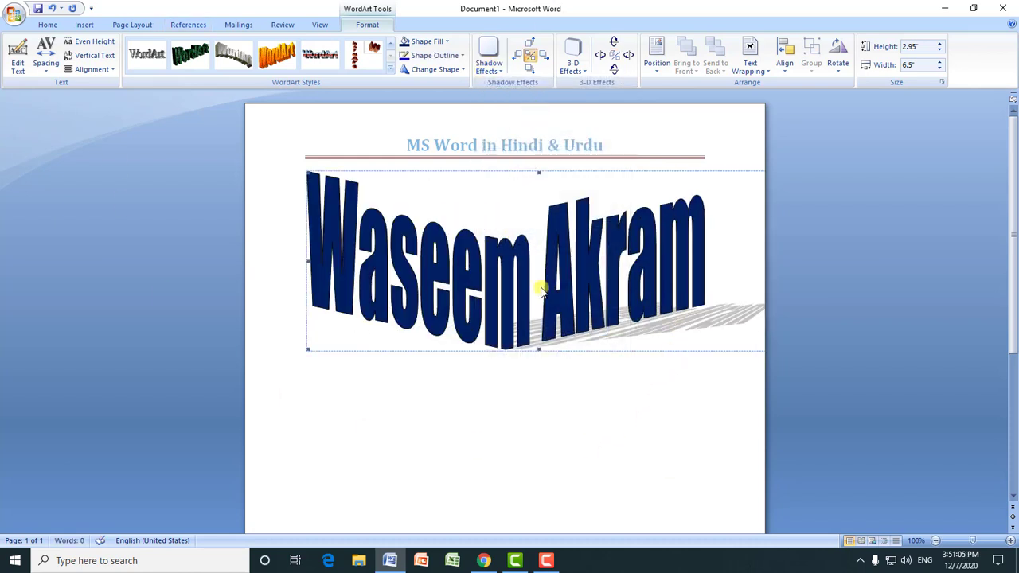
{"action": "left_click", "coordinate": [657, 68]}
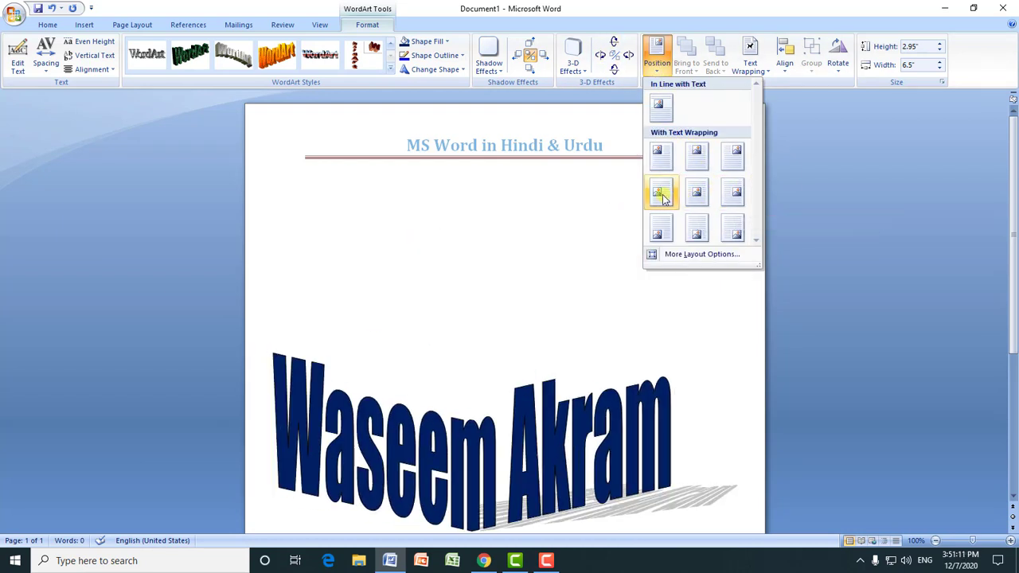
{"action": "left_click", "coordinate": [659, 107]}
Browse the Align and Rotate options without changes, then go to Insert and select the WordArt.
{"action": "left_click", "coordinate": [785, 70]}
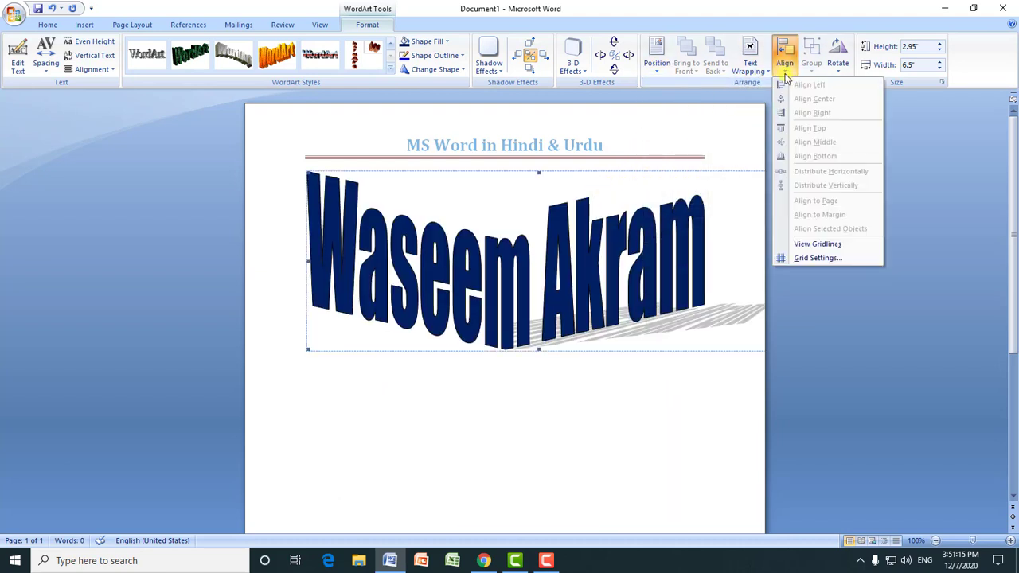
{"action": "left_click", "coordinate": [664, 221]}
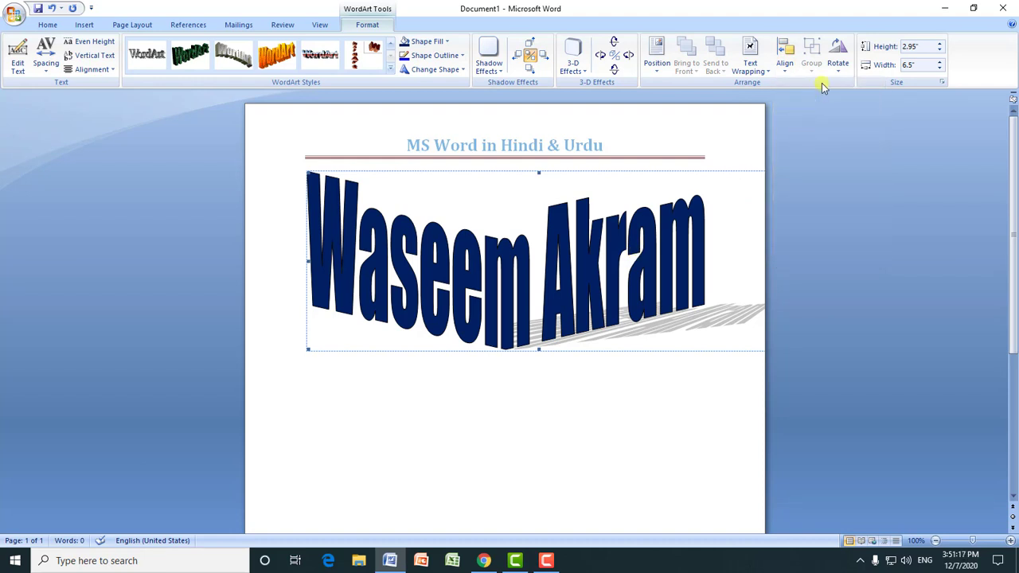
{"action": "left_click", "coordinate": [839, 68]}
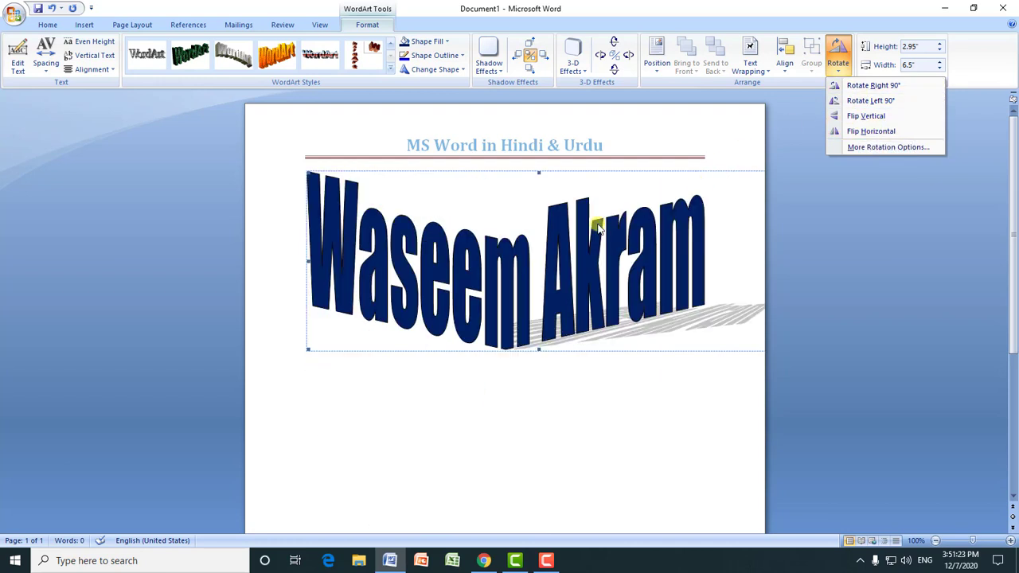
{"action": "left_click", "coordinate": [564, 227]}
{"action": "left_click", "coordinate": [83, 25]}
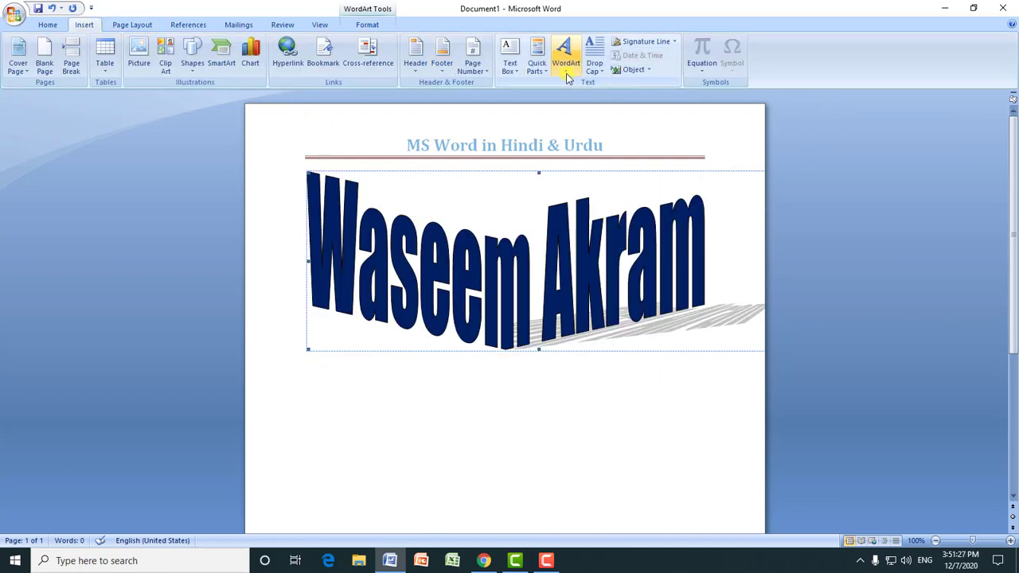
{"action": "left_click", "coordinate": [595, 242]}
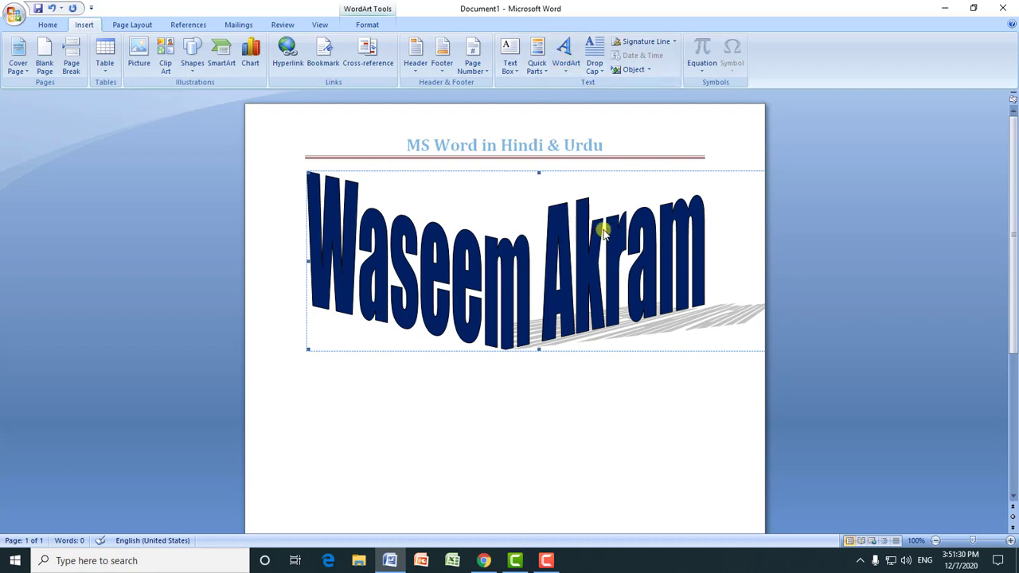
Delete the WordArt, insert and undo a 5-column blue-header table, then bring up Quick Parts.
{"action": "right_click", "coordinate": [604, 231]}
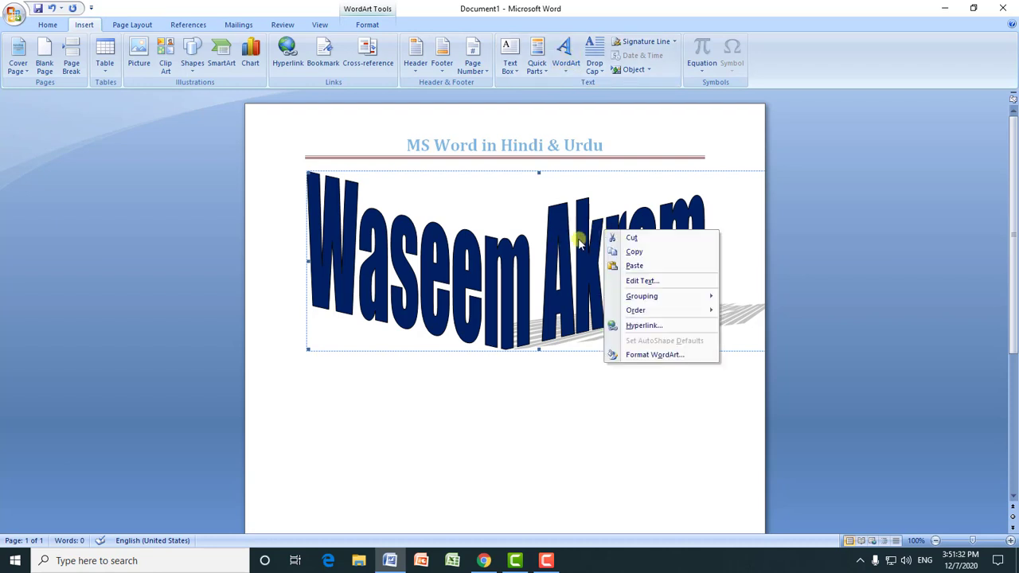
{"action": "left_click", "coordinate": [580, 237]}
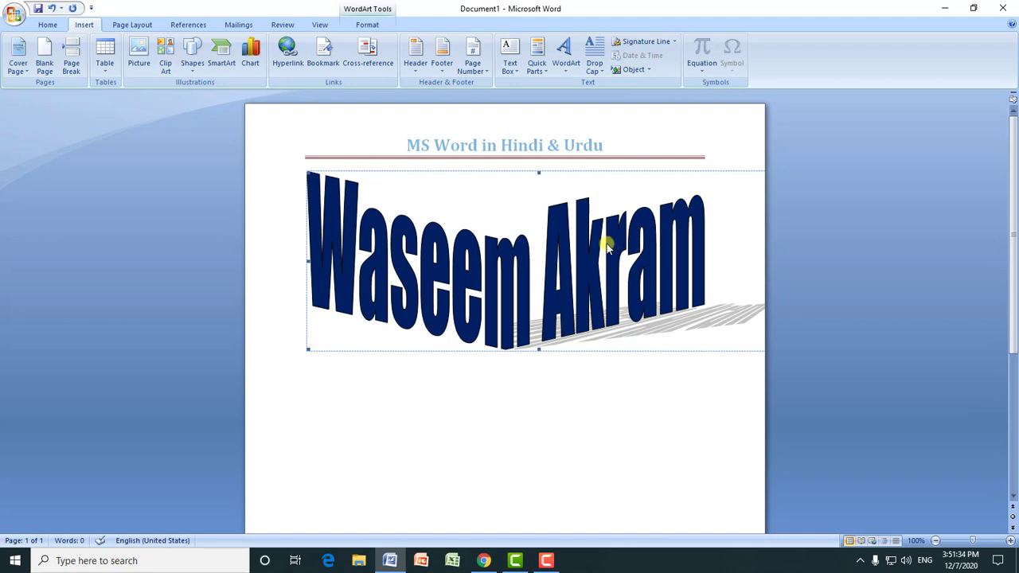
{"action": "key", "text": "Delete"}
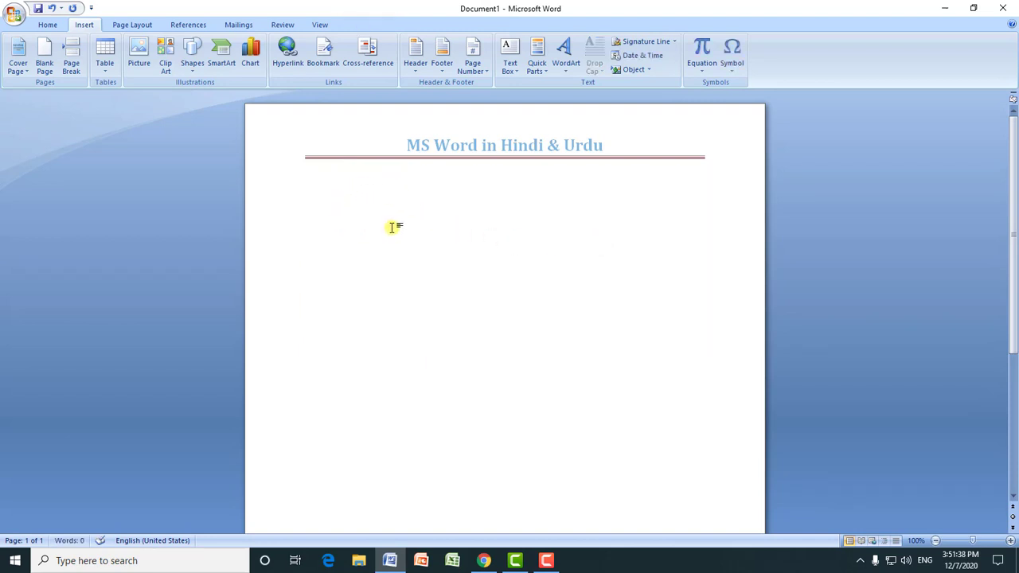
{"action": "key", "text": "ctrl+z"}
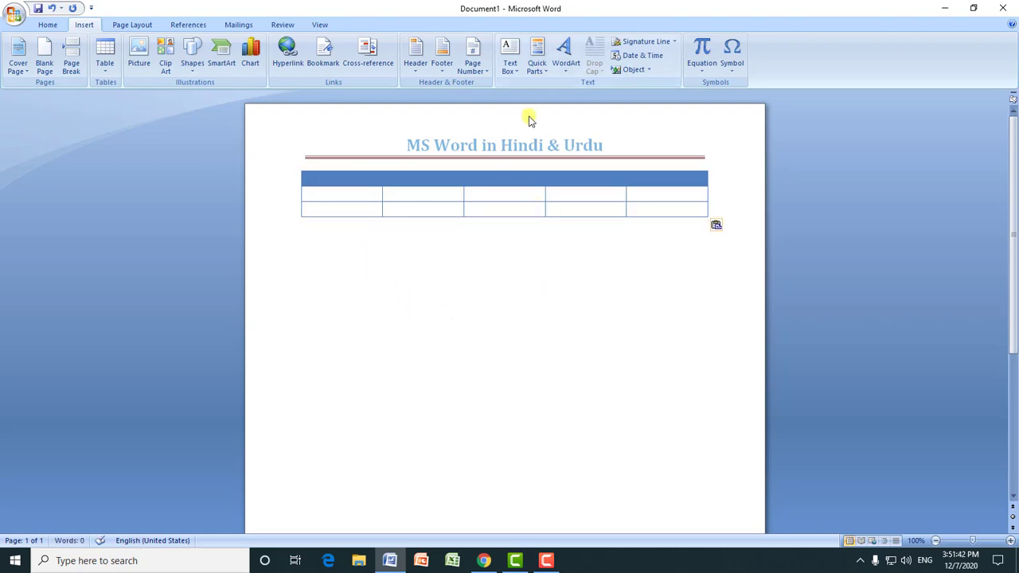
{"action": "key", "text": "ctrl+z"}
{"action": "left_click", "coordinate": [544, 70]}
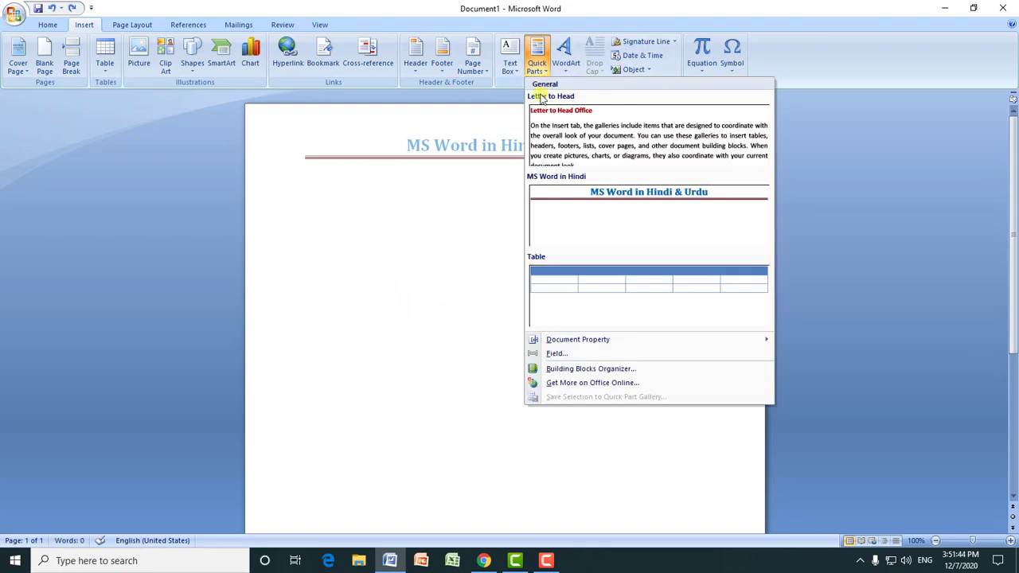
Insert the 'Letter to Head' Quick Part with the letter text and signature.
{"action": "left_click", "coordinate": [564, 127]}
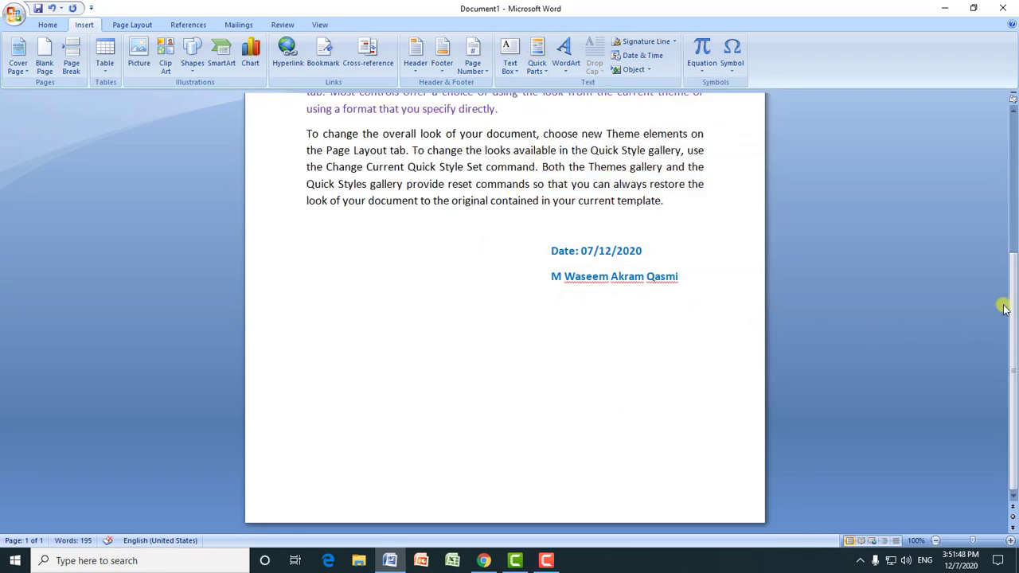
{"action": "scroll", "coordinate": [1017, 292], "scroll_direction": "up", "scroll_amount": 3}
{"action": "scroll", "coordinate": [996, 180], "scroll_direction": "up", "scroll_amount": 2}
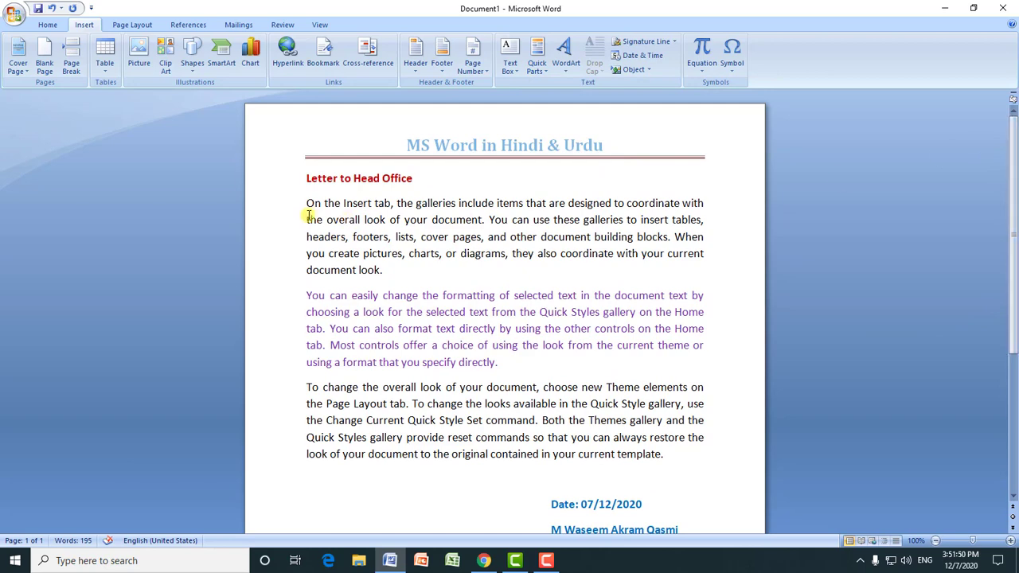
Zoom in on the first paragraph's opening word 'On' and place the caret there.
{"action": "left_click_drag", "start_coordinate": [307, 204], "coordinate": [318, 202]}
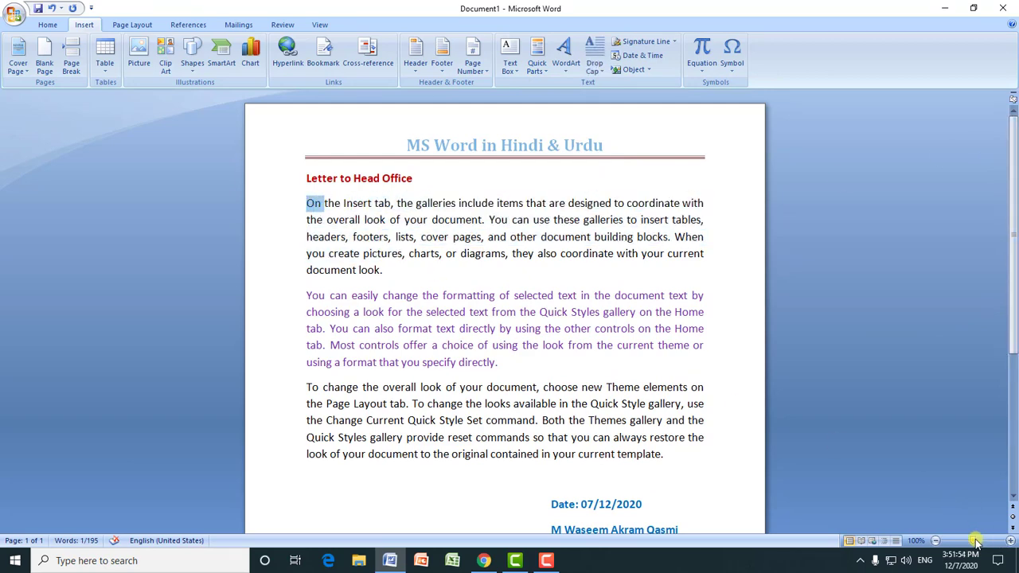
{"action": "left_click_drag", "start_coordinate": [972, 540], "coordinate": [985, 541]}
{"action": "left_click", "coordinate": [141, 309]}
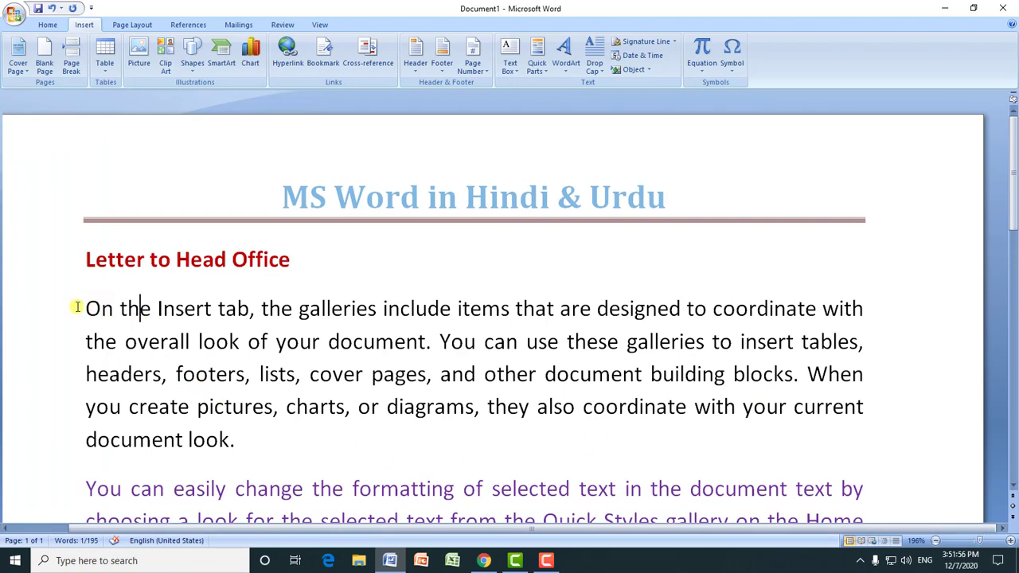
{"action": "left_click", "coordinate": [936, 541]}
{"action": "left_click", "coordinate": [936, 541]}
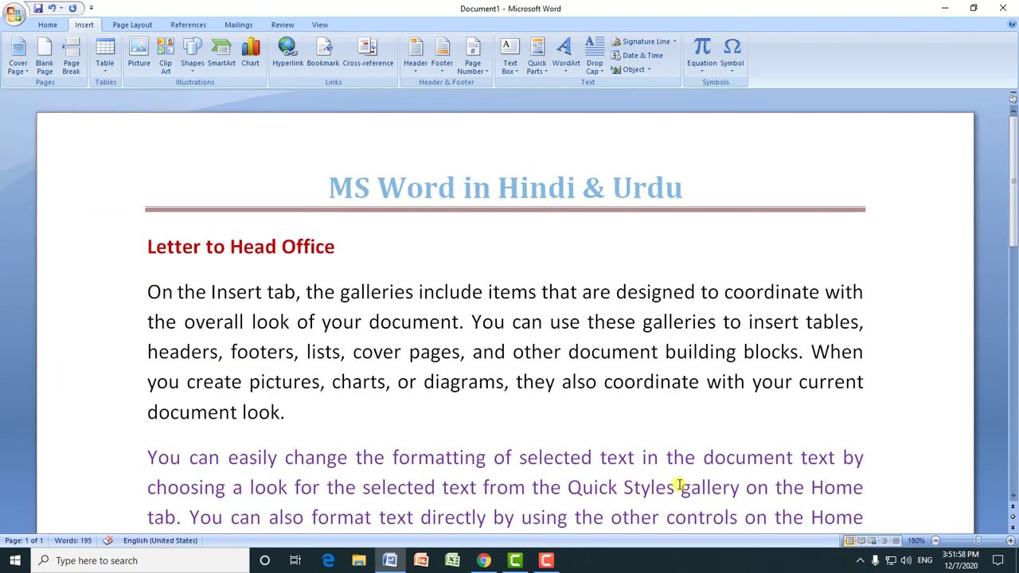
{"action": "left_click", "coordinate": [160, 293]}
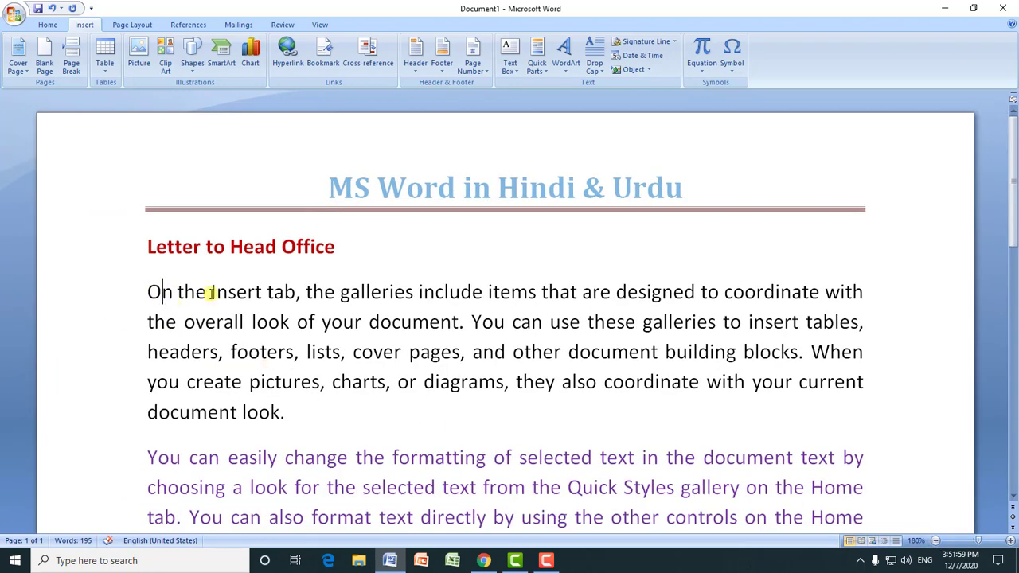
Apply a Dropped drop cap to the opening 'O' with 2 lines to drop.
{"action": "left_click", "coordinate": [603, 73]}
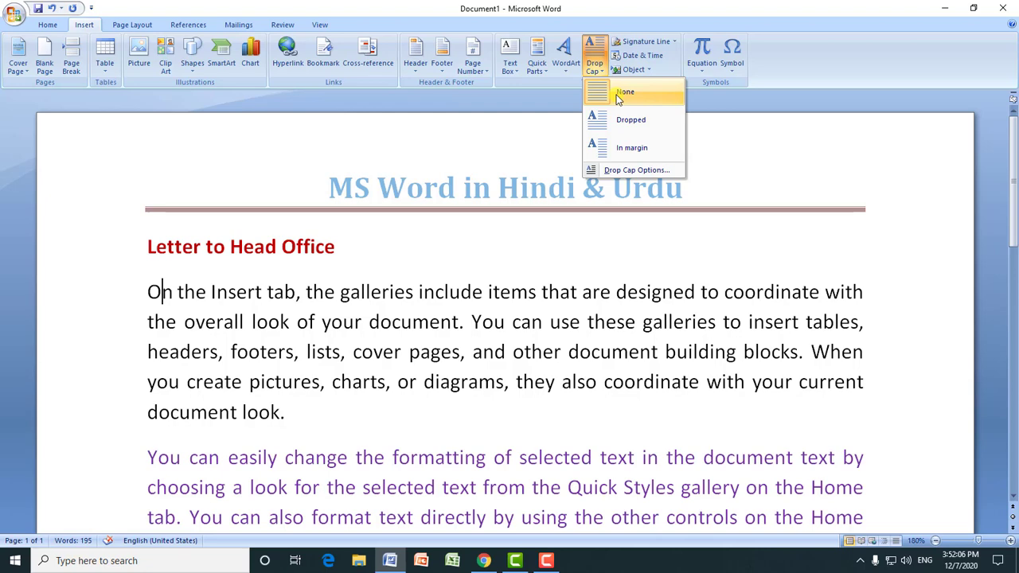
{"action": "left_click", "coordinate": [616, 121]}
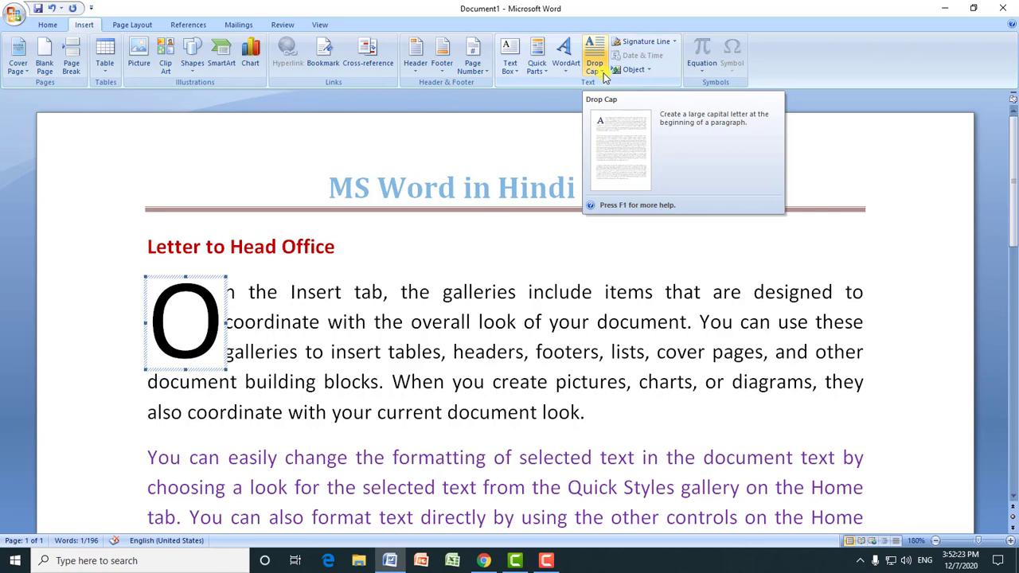
{"action": "left_click", "coordinate": [281, 322]}
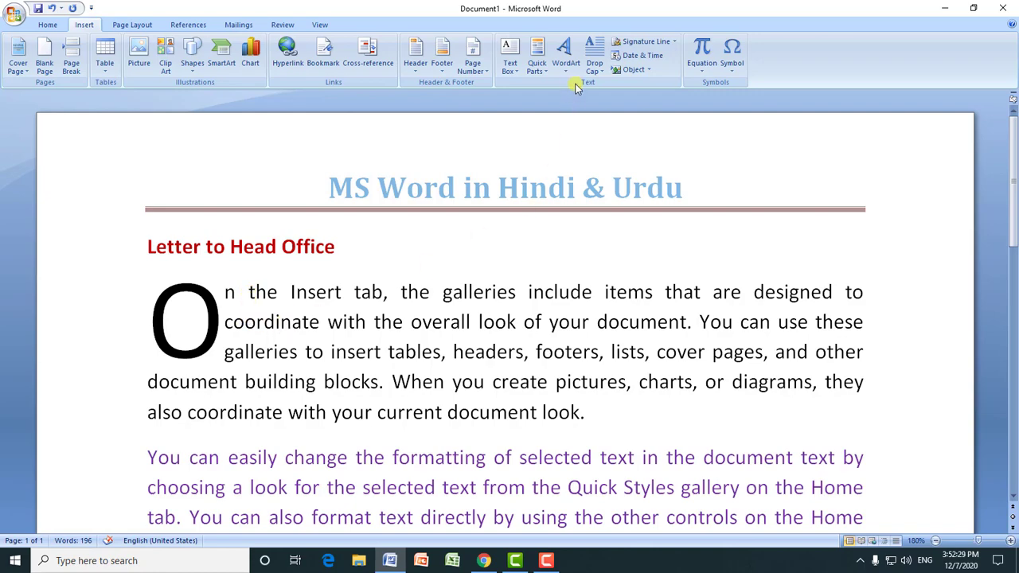
{"action": "left_click", "coordinate": [602, 74]}
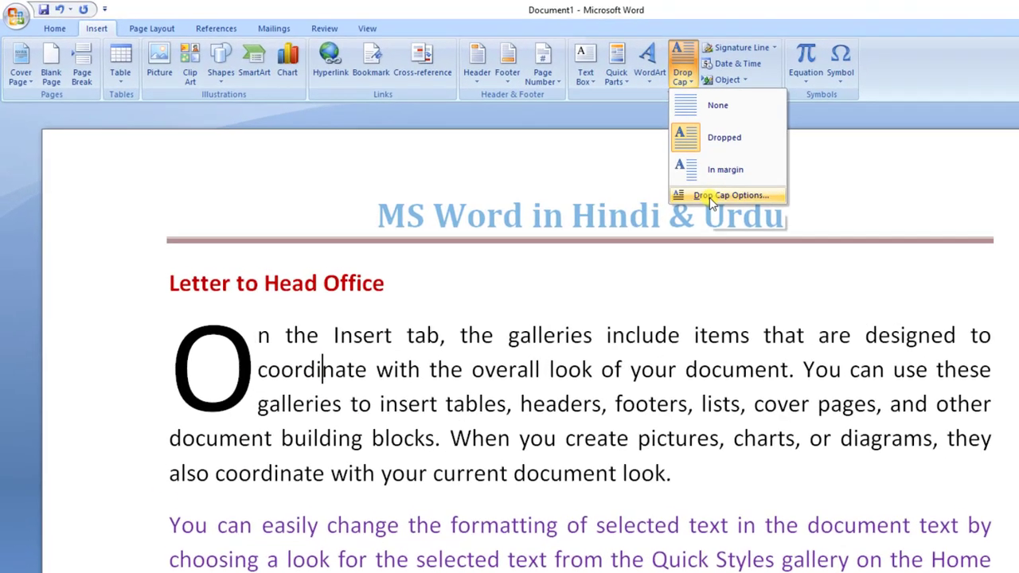
{"action": "left_click", "coordinate": [709, 199]}
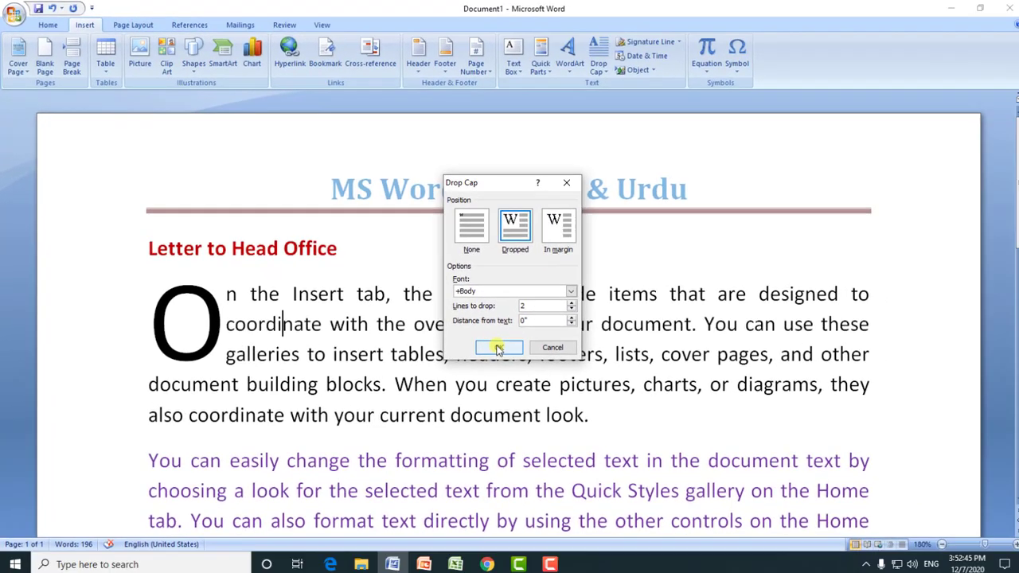
{"action": "left_click", "coordinate": [664, 463]}
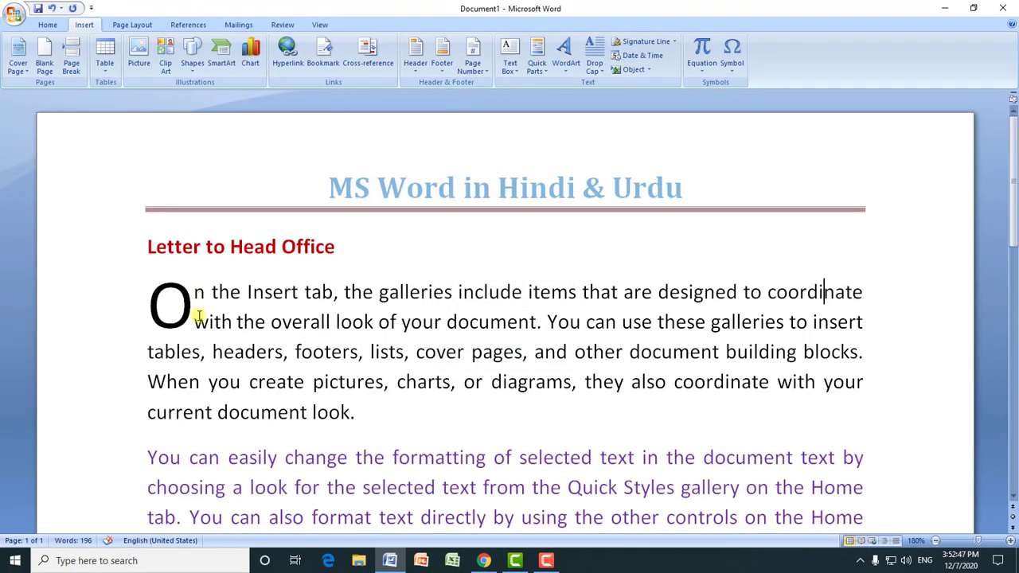
Set the drop cap's lines to drop to 5 in Drop Cap Options.
{"action": "left_click", "coordinate": [603, 74]}
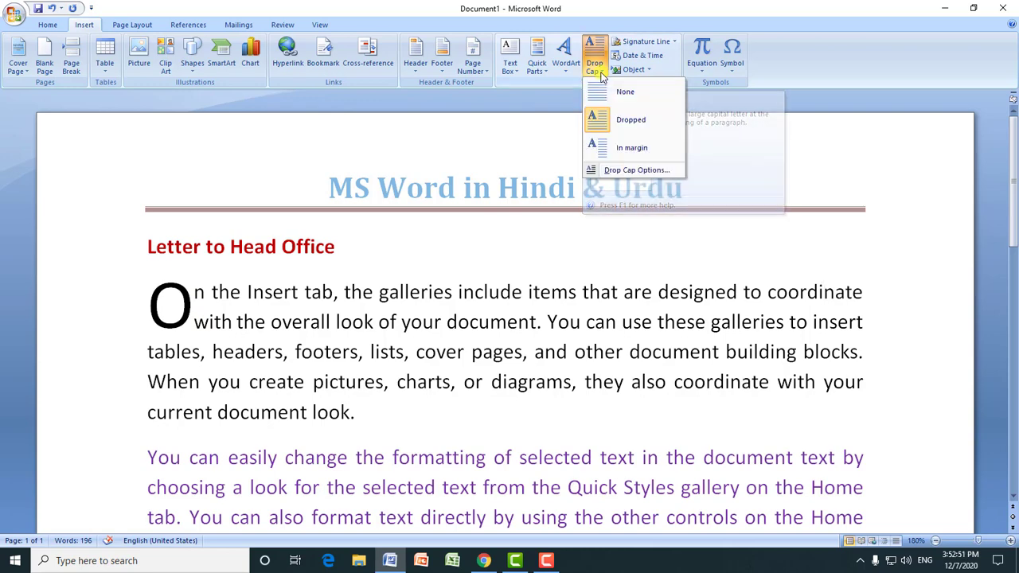
{"action": "left_click", "coordinate": [619, 172]}
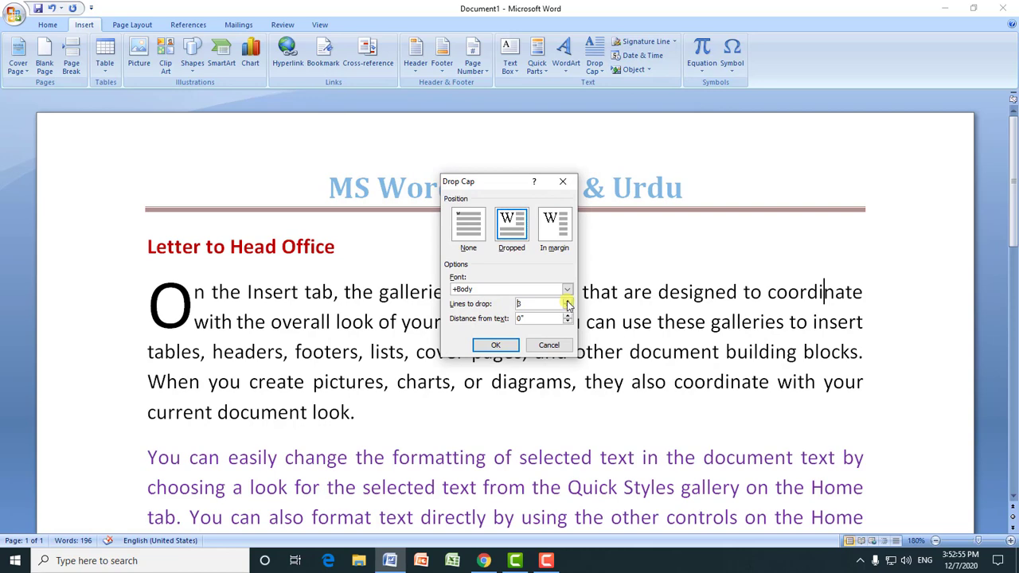
{"action": "double_click", "coordinate": [519, 303]}
{"action": "type", "text": "5"}
{"action": "left_click", "coordinate": [493, 346]}
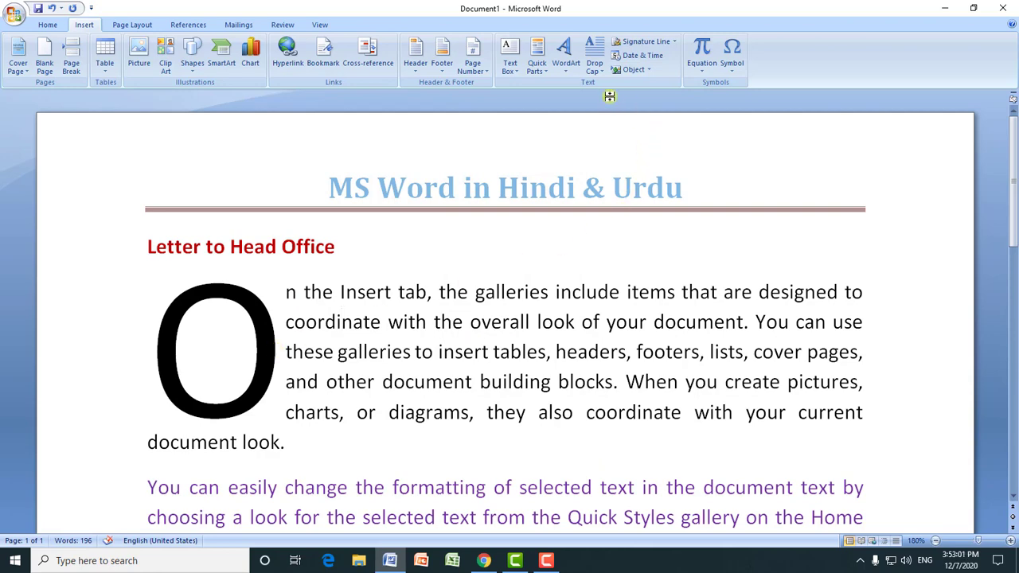
Try the In margin drop cap, then switch back to Dropped.
{"action": "left_click", "coordinate": [601, 70]}
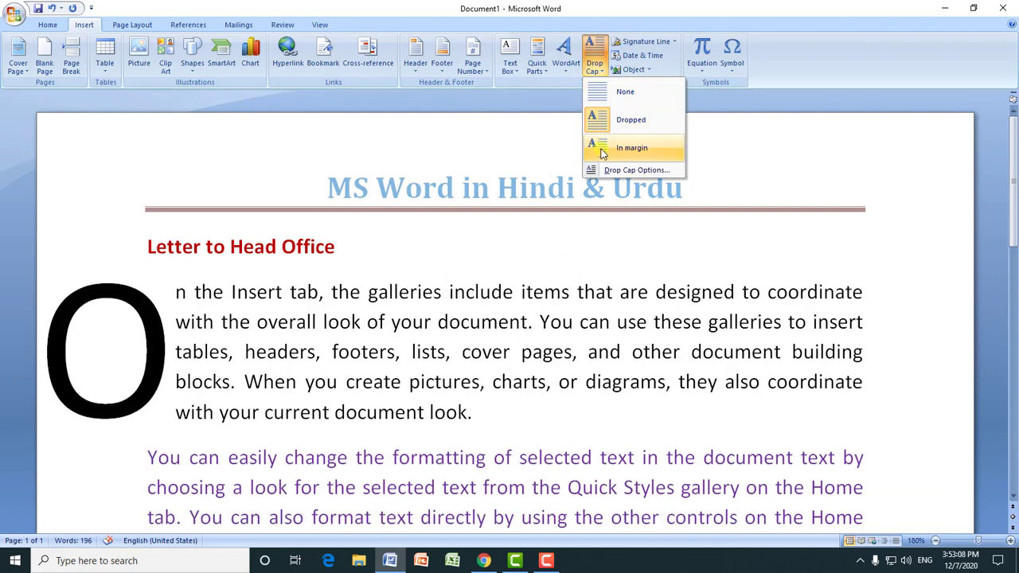
{"action": "left_click", "coordinate": [602, 152]}
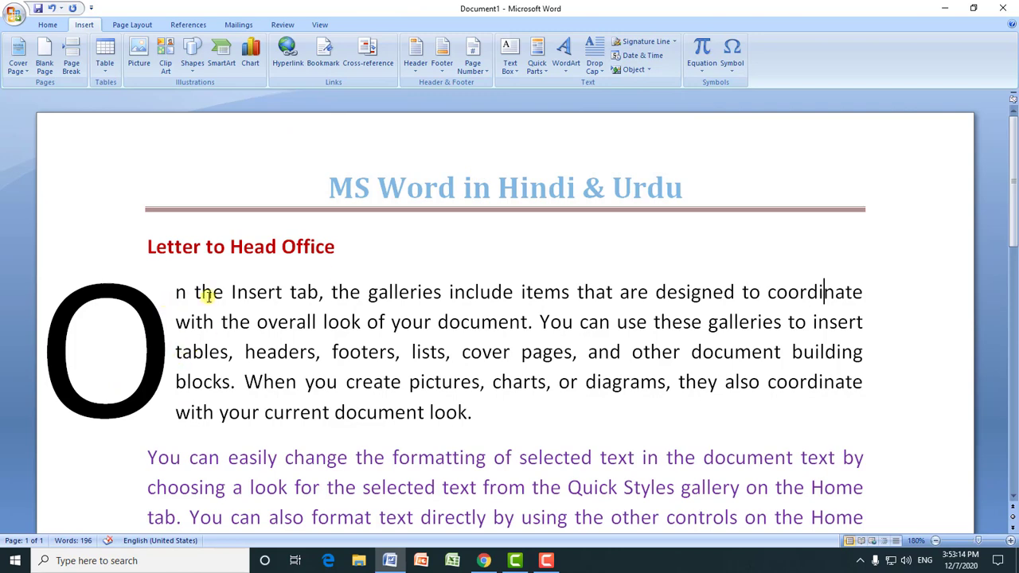
{"action": "left_click", "coordinate": [598, 70]}
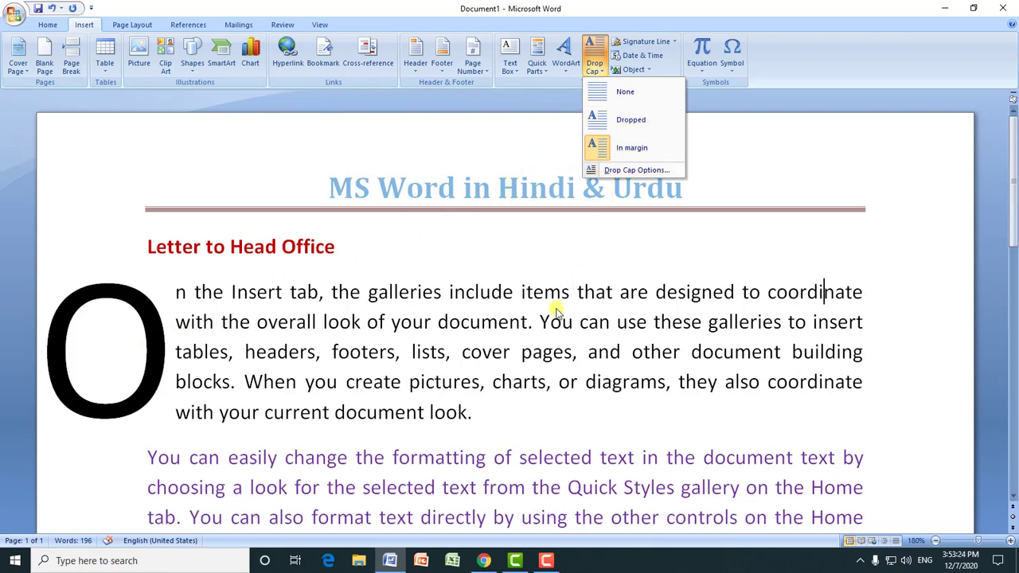
{"action": "left_click", "coordinate": [621, 121]}
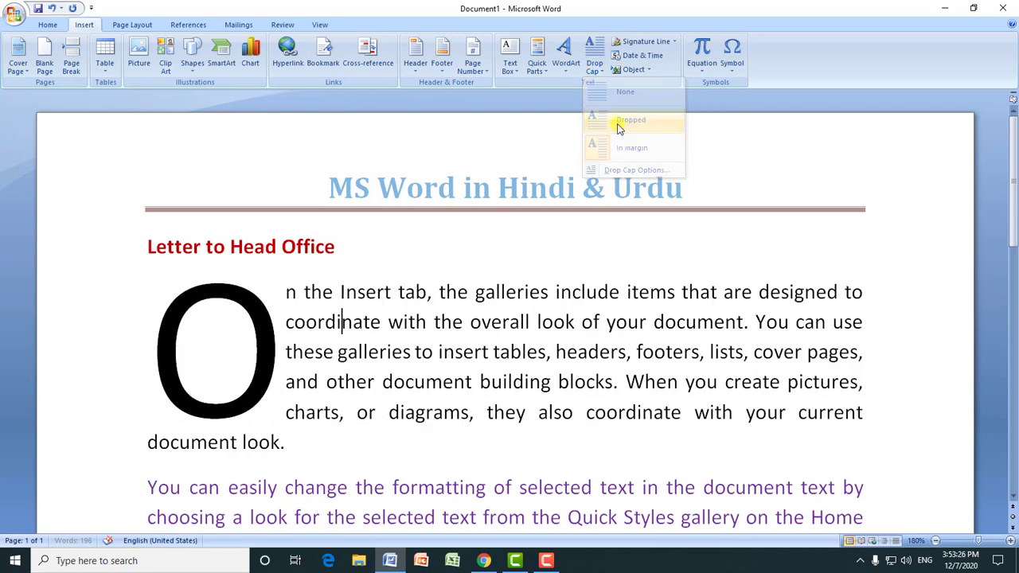
Change the drop cap's lines to drop to 3.
{"action": "left_click", "coordinate": [603, 73]}
{"action": "left_click", "coordinate": [629, 170]}
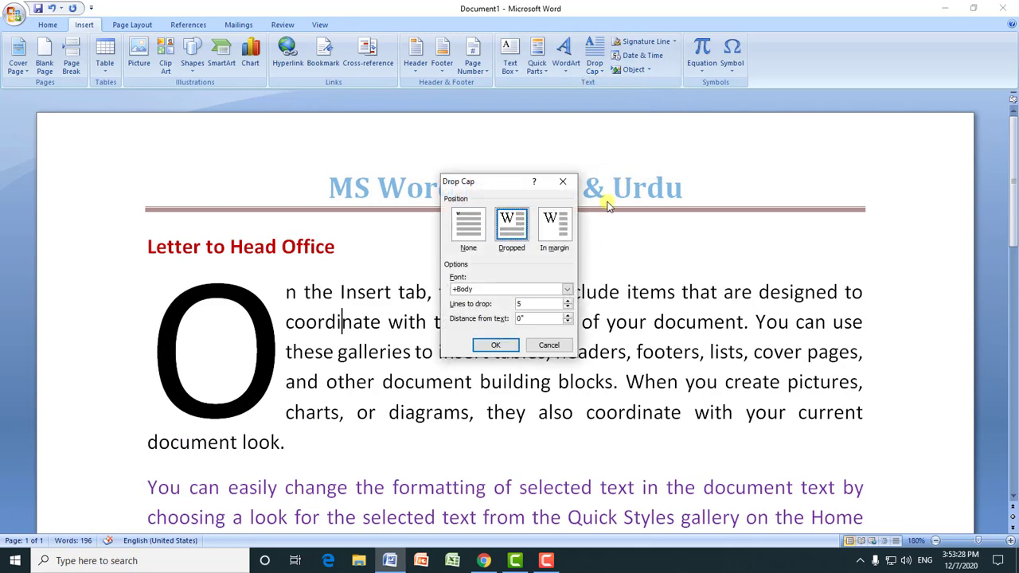
{"action": "left_click", "coordinate": [569, 308]}
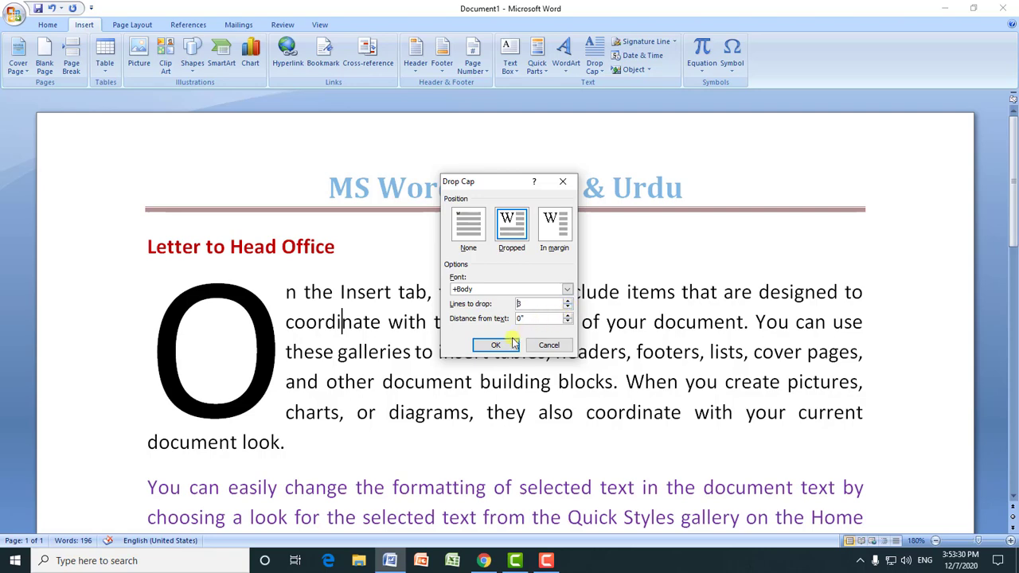
{"action": "left_click", "coordinate": [496, 345]}
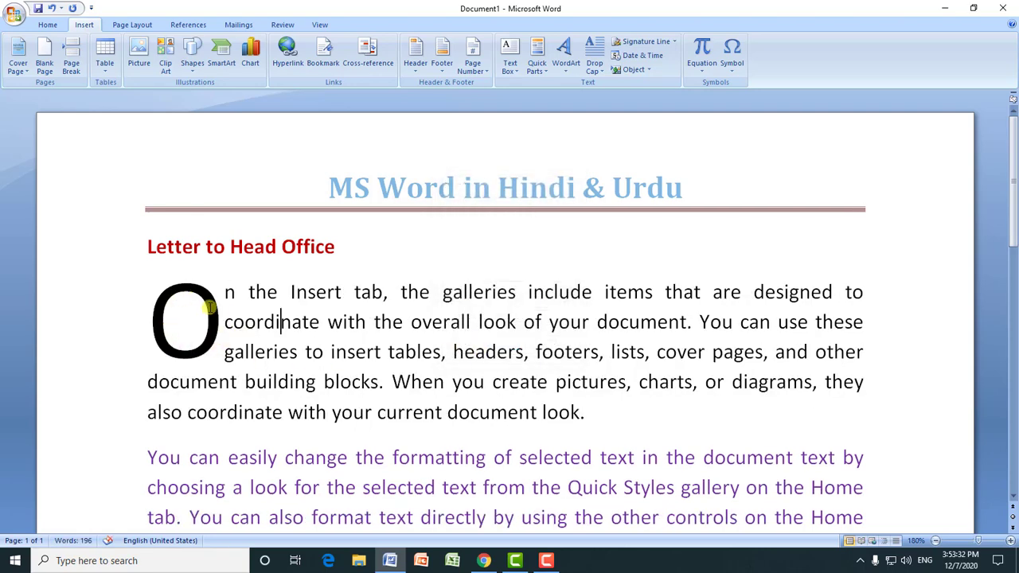
{"action": "left_click", "coordinate": [672, 44]}
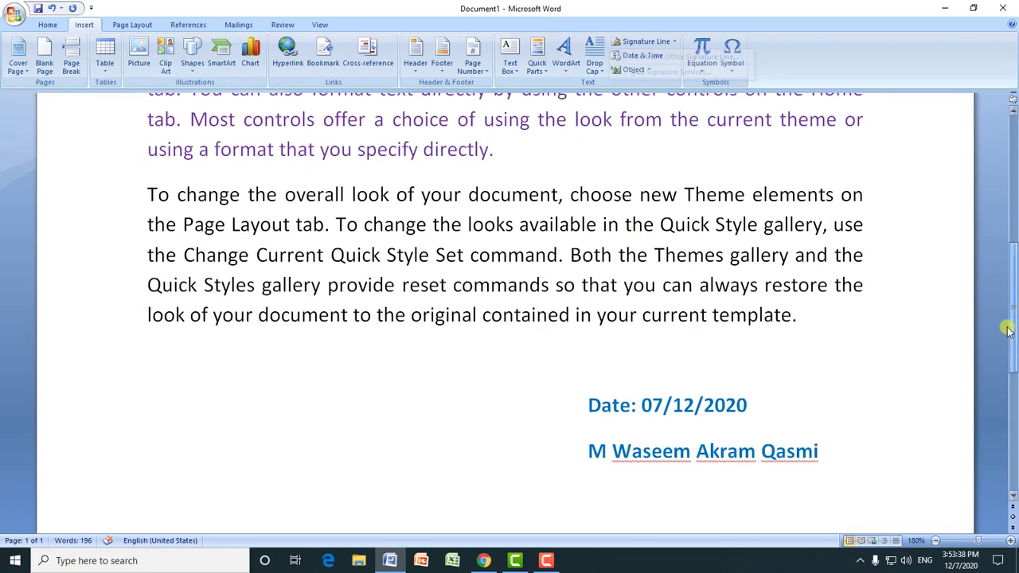
{"action": "left_click_drag", "start_coordinate": [1013, 195], "coordinate": [1002, 369]}
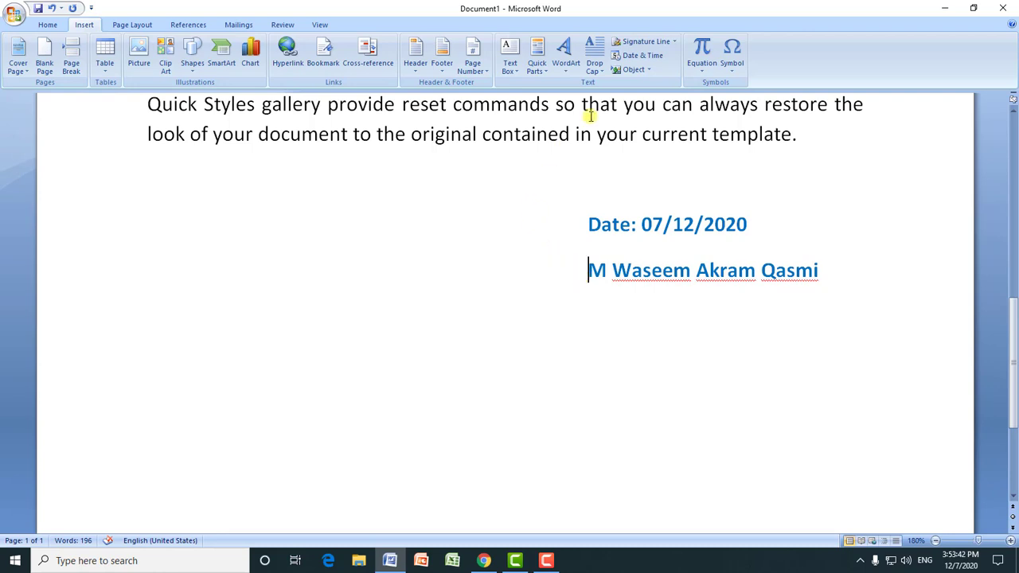
{"action": "left_click", "coordinate": [641, 42]}
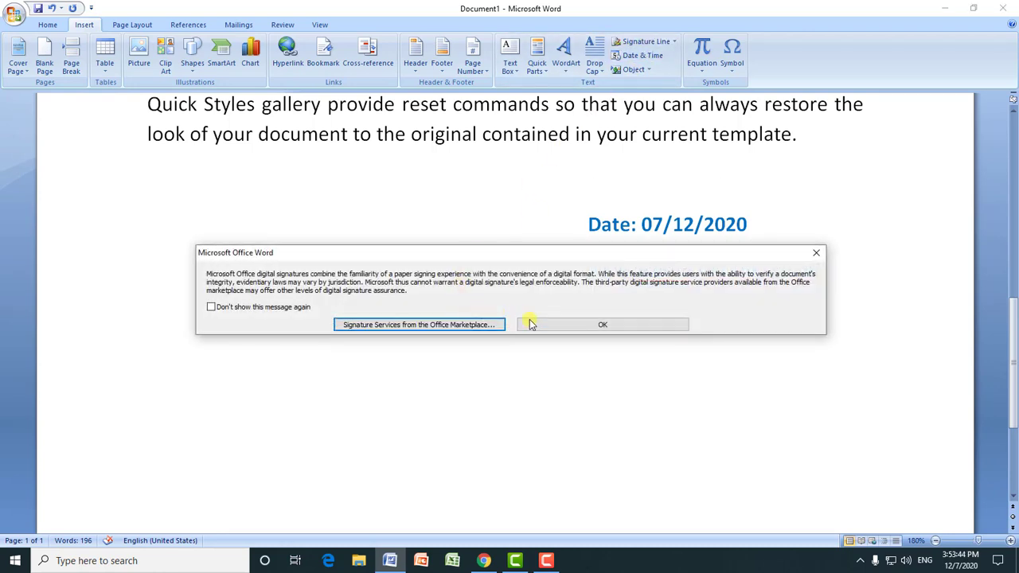
{"action": "left_click", "coordinate": [550, 324]}
{"action": "left_click", "coordinate": [485, 354]}
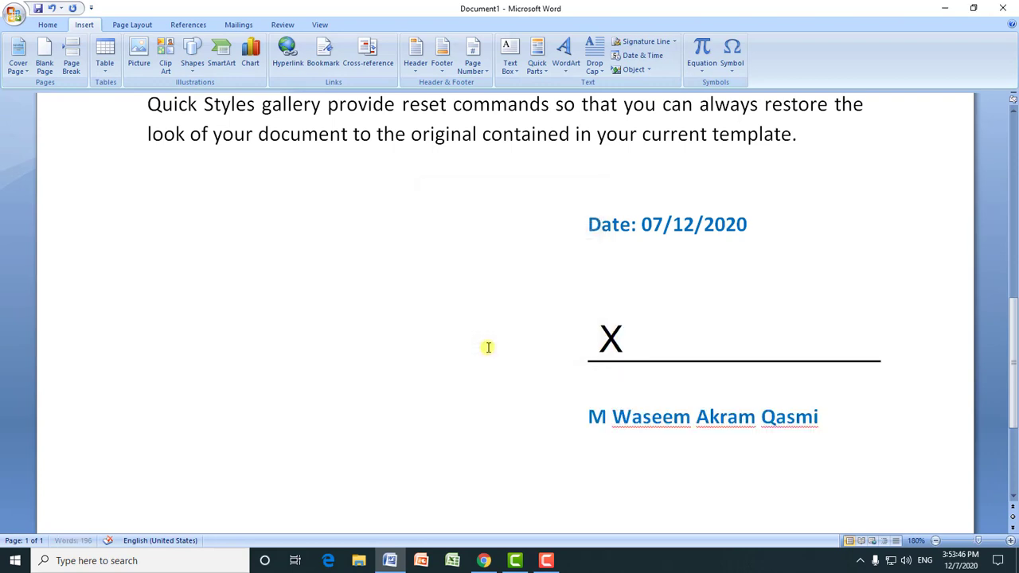
{"action": "left_click", "coordinate": [606, 342]}
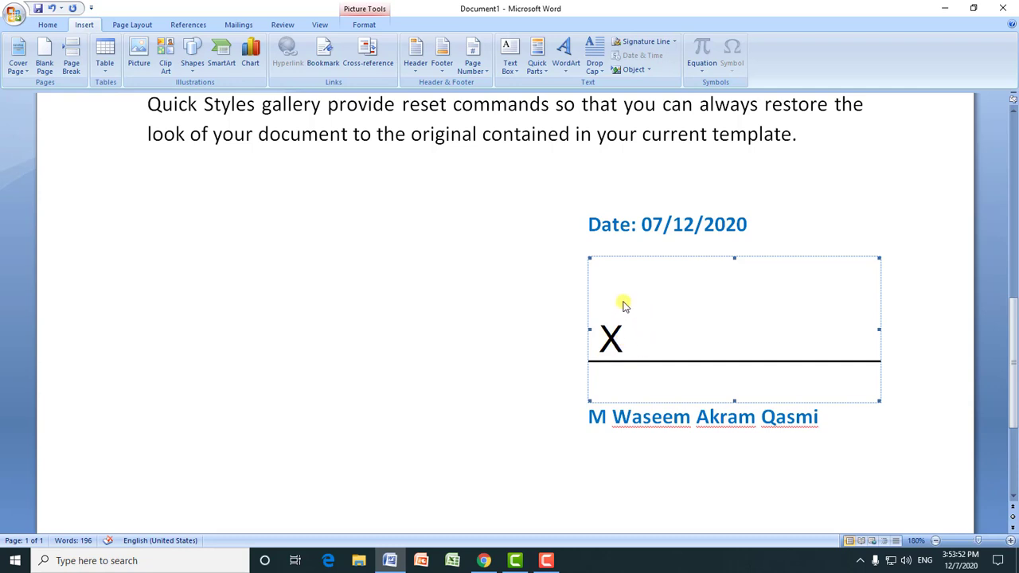
{"action": "key", "text": "Delete"}
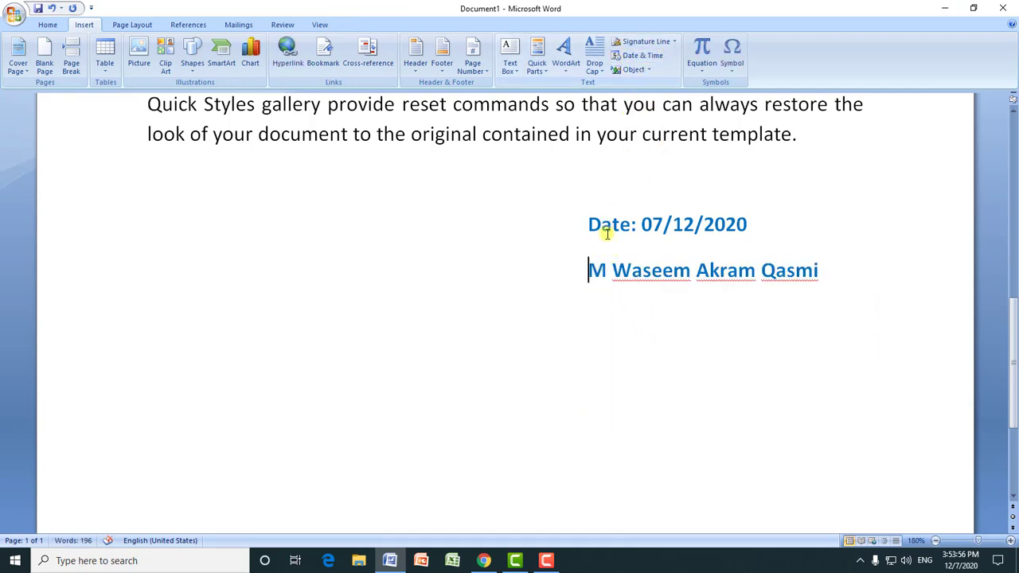
{"action": "left_click", "coordinate": [587, 221]}
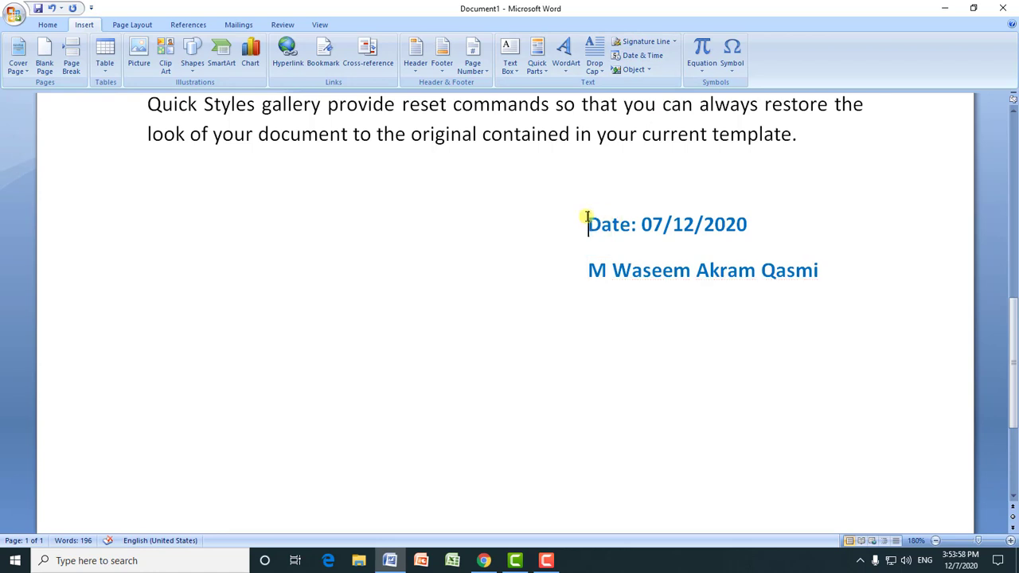
Add a blank line and insert the date in the 'Monday, December 7, 2020' format.
{"action": "left_click", "coordinate": [590, 198]}
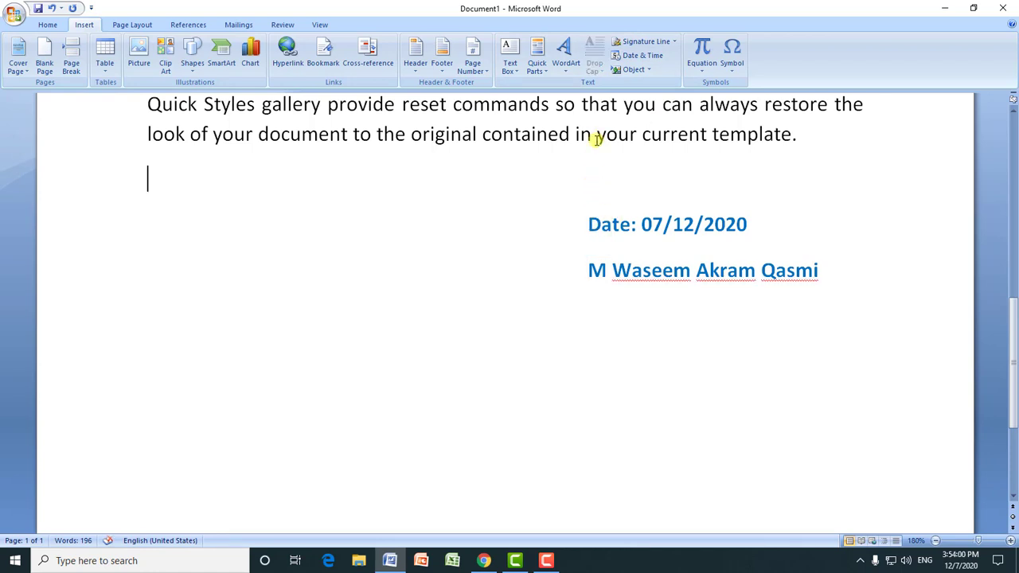
{"action": "key", "text": "Return"}
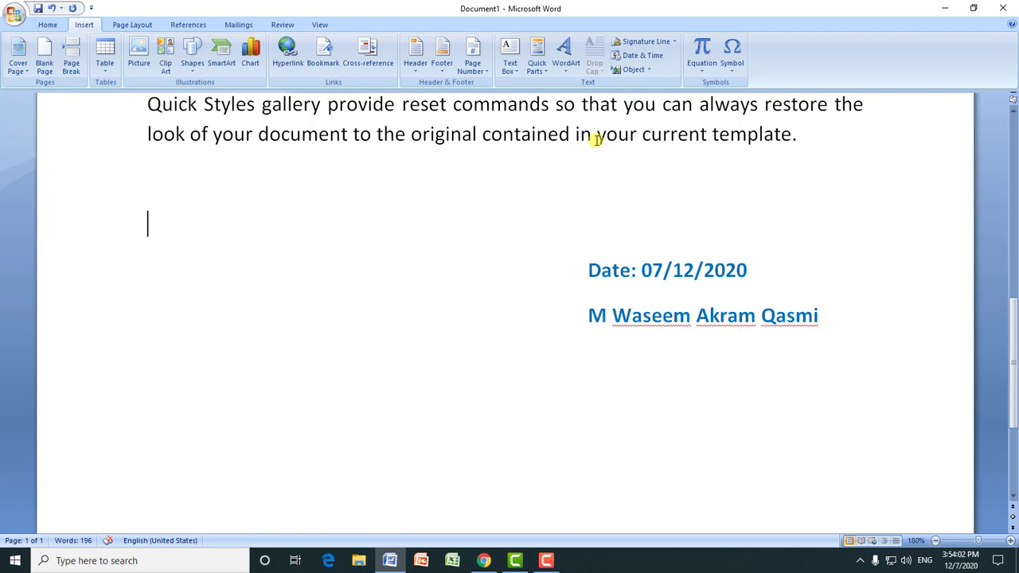
{"action": "left_click", "coordinate": [641, 58]}
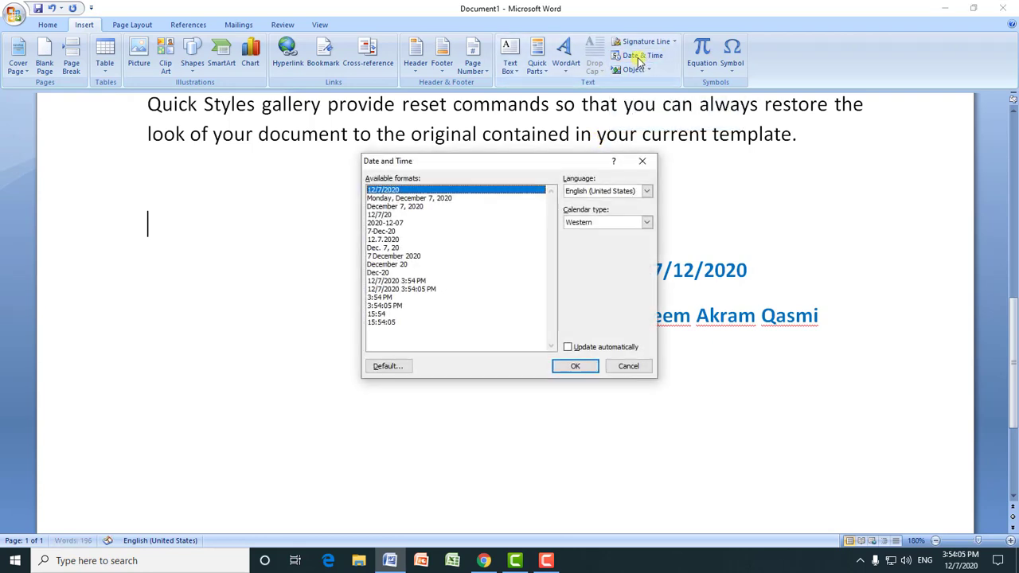
{"action": "left_click", "coordinate": [402, 200]}
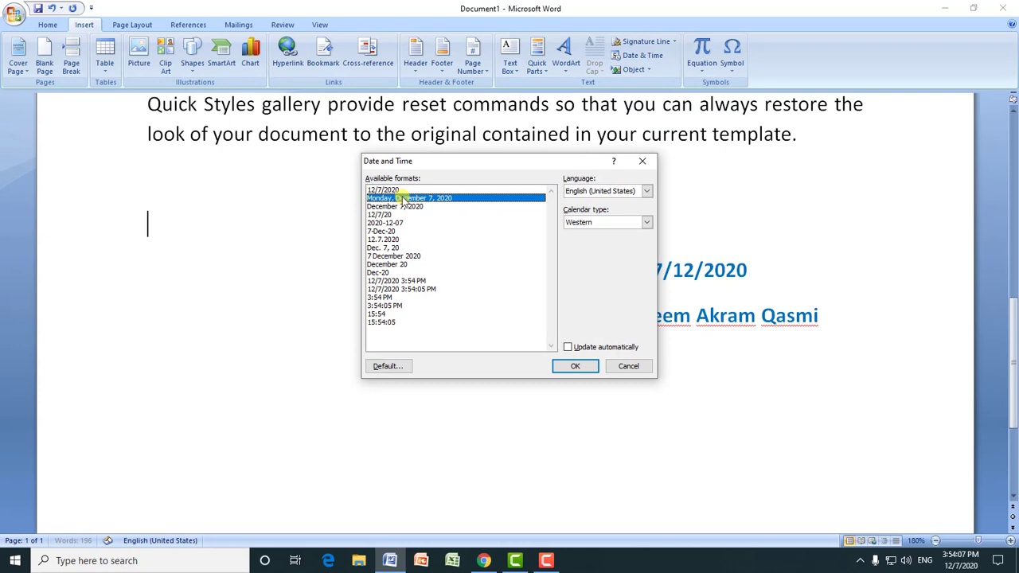
{"action": "left_click", "coordinate": [563, 366]}
{"action": "left_click_drag", "start_coordinate": [149, 226], "coordinate": [387, 220]}
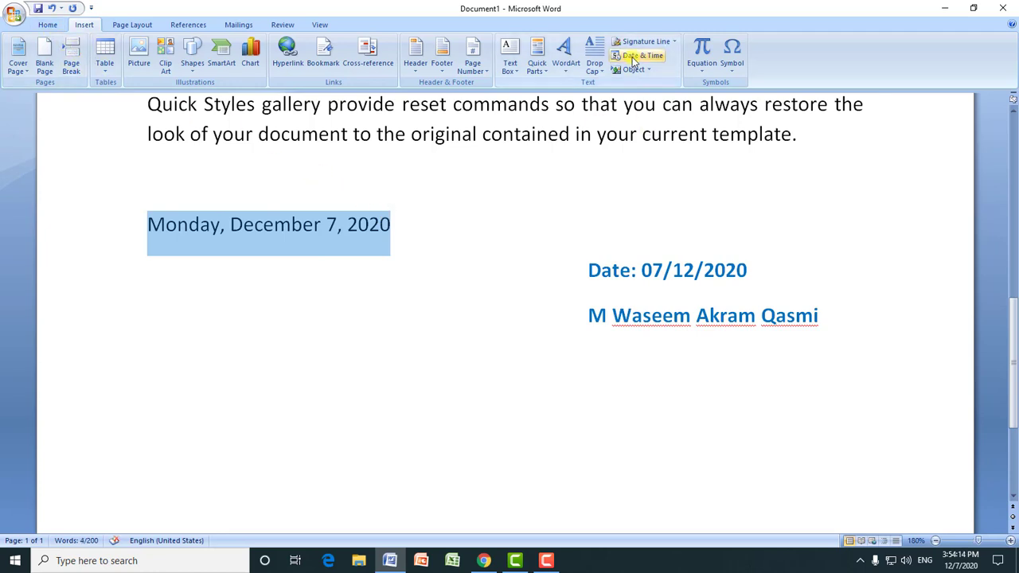
{"action": "key", "text": "ctrl+z"}
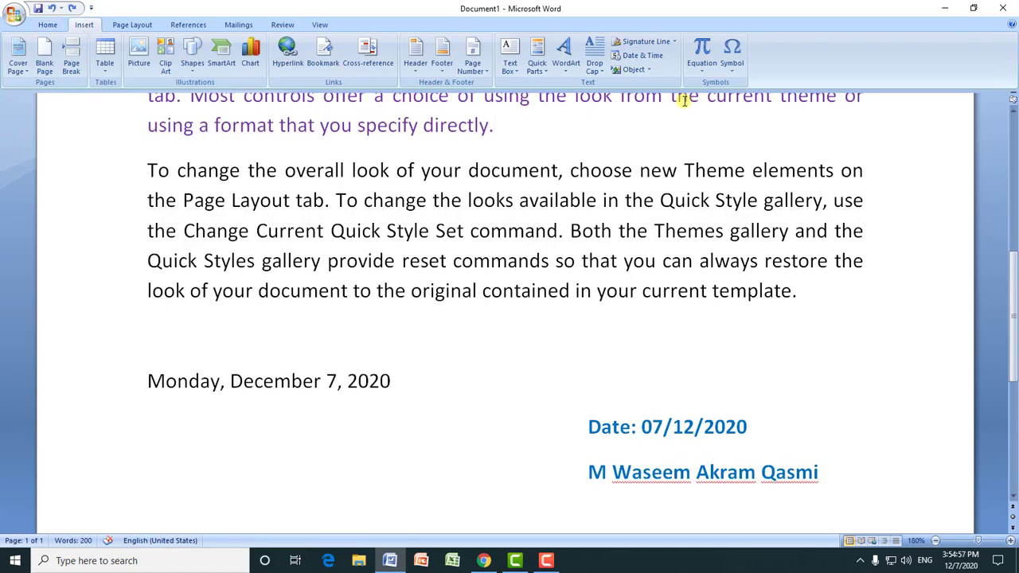
Insert a © sign right after the 'Letter to Head Office' heading.
{"action": "left_click", "coordinate": [732, 64]}
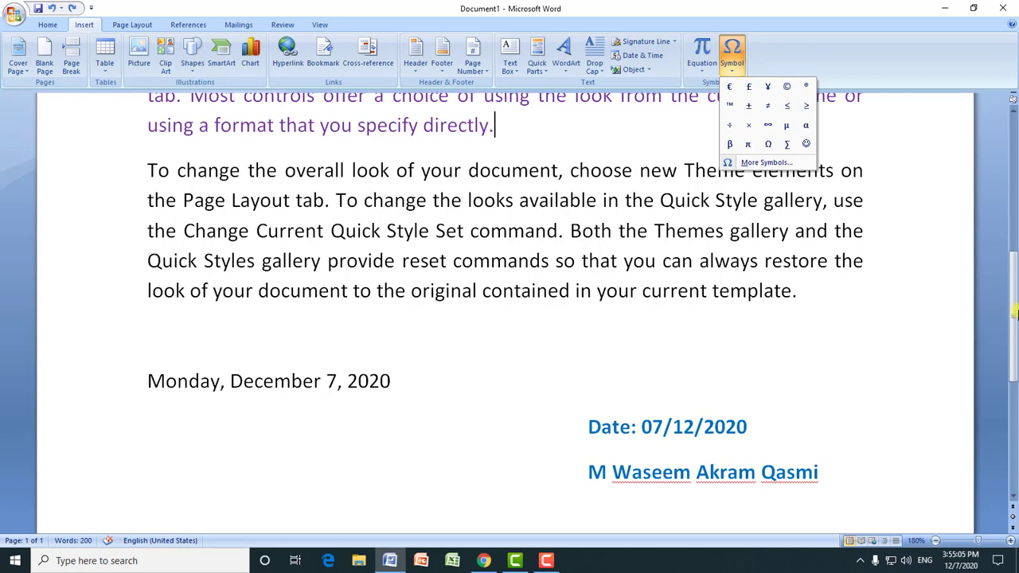
{"action": "left_click_drag", "start_coordinate": [1014, 317], "coordinate": [1014, 176]}
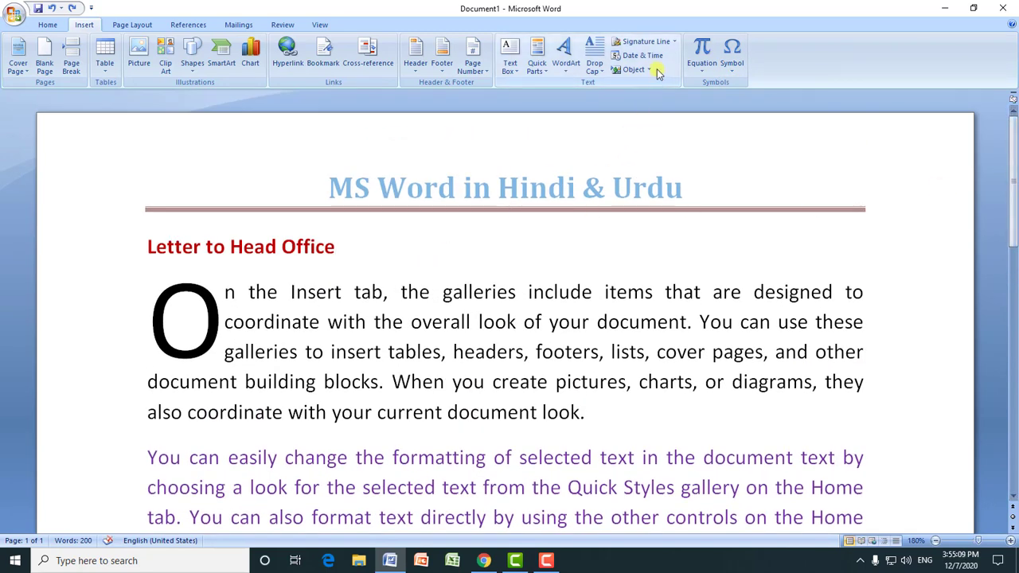
{"action": "left_click", "coordinate": [733, 67]}
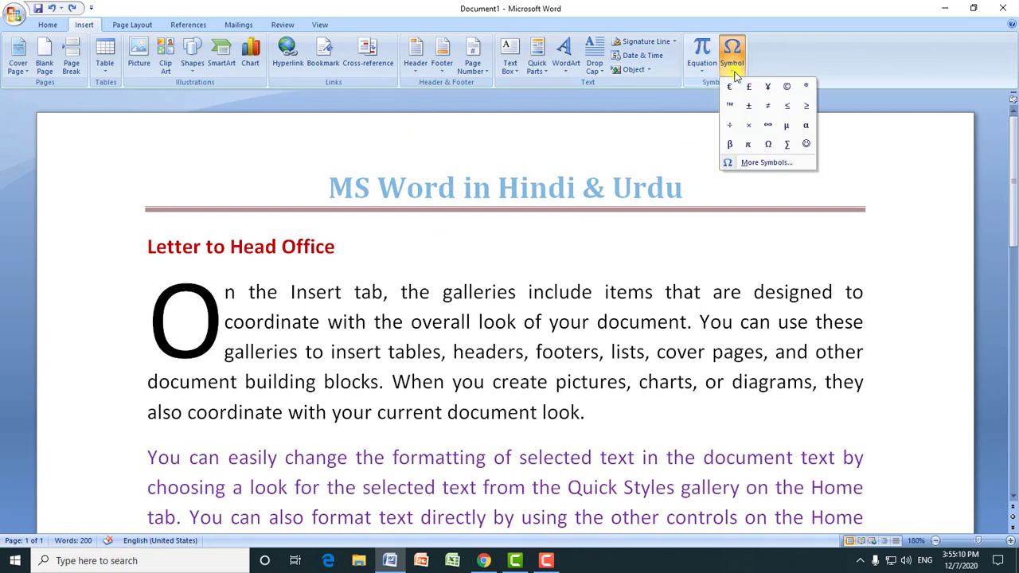
{"action": "left_click", "coordinate": [788, 90]}
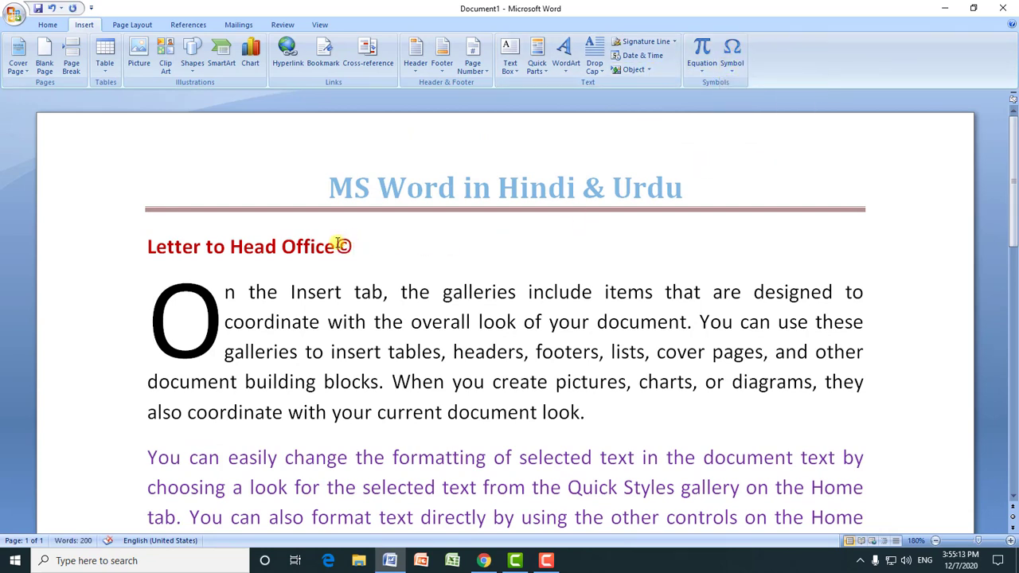
{"action": "left_click_drag", "start_coordinate": [352, 245], "coordinate": [336, 246]}
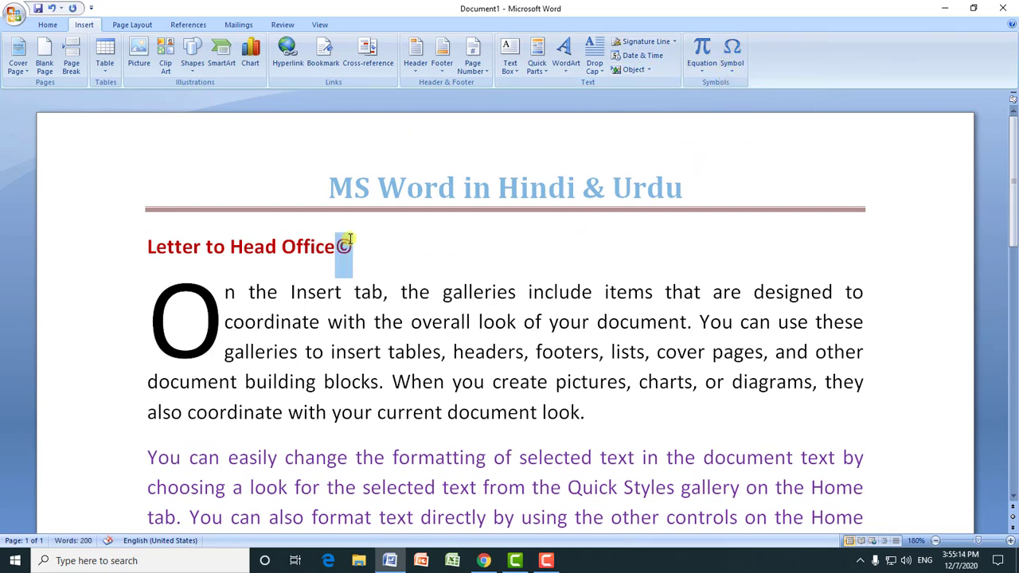
Close the symbol gallery unused and open the header title for editing.
{"action": "left_click", "coordinate": [734, 76]}
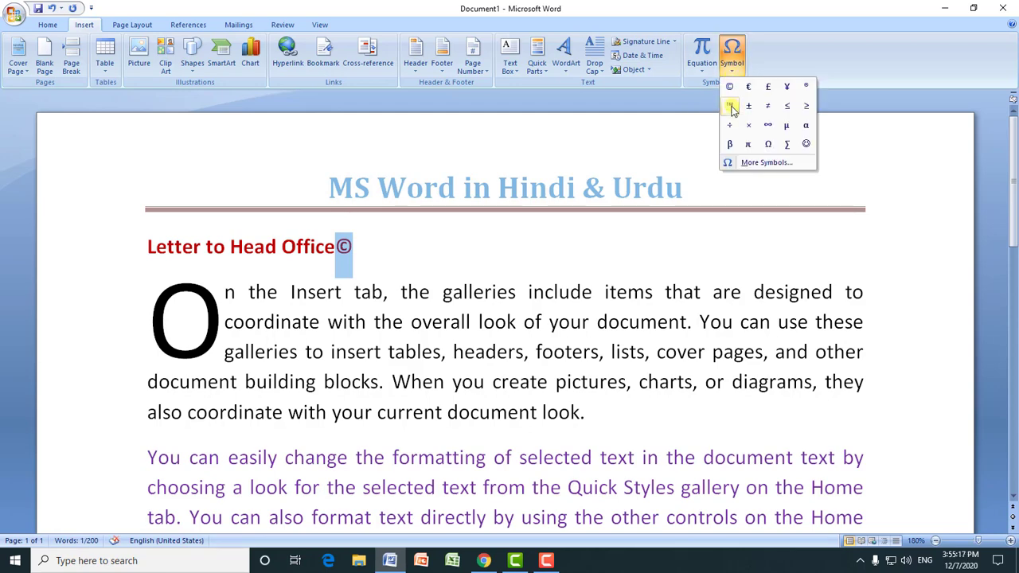
{"action": "left_click", "coordinate": [387, 250]}
{"action": "double_click", "coordinate": [706, 180]}
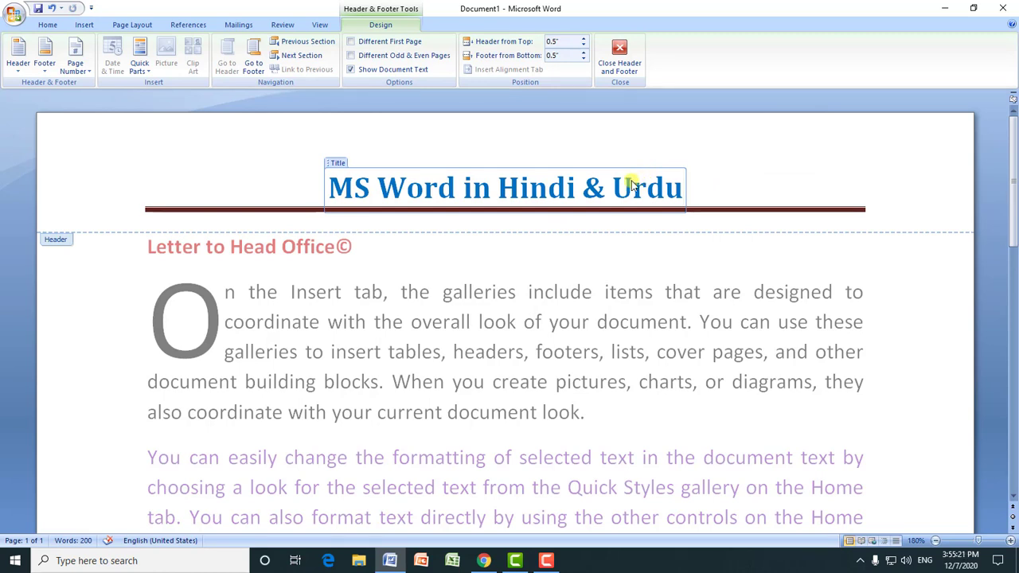
Insert a ™ sign after the © mark in the letter heading.
{"action": "left_click", "coordinate": [85, 25]}
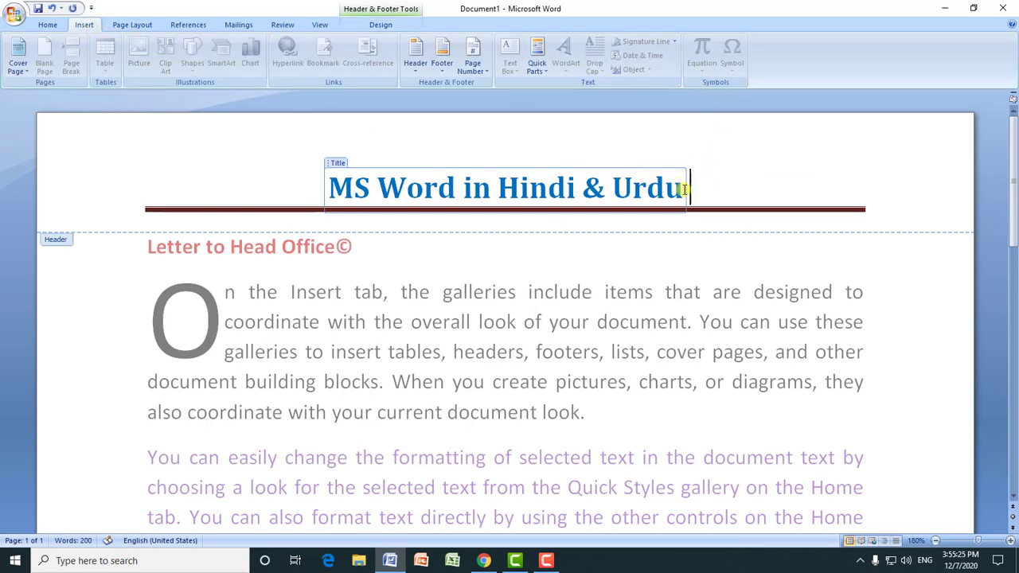
{"action": "double_click", "coordinate": [406, 252]}
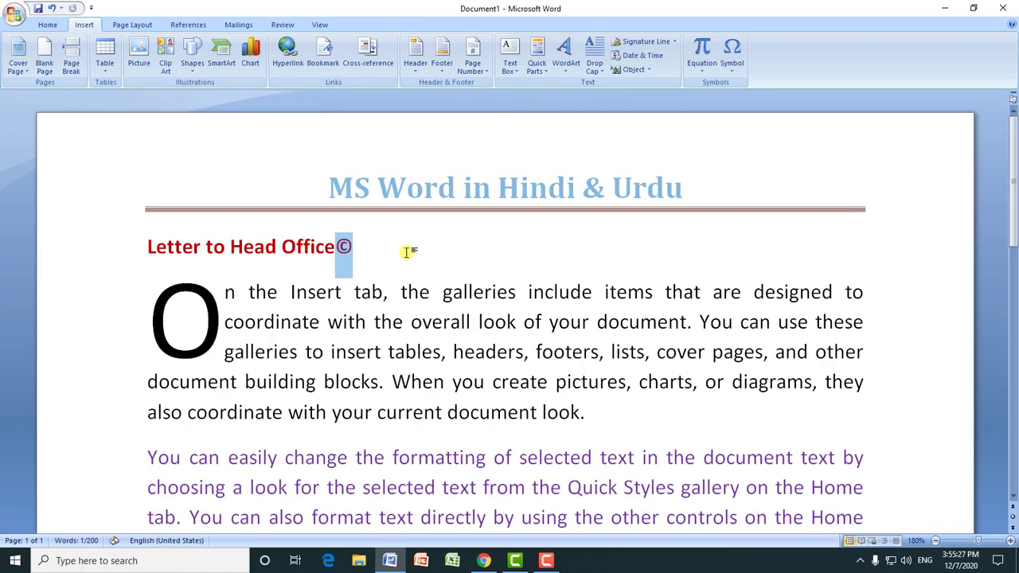
{"action": "left_click", "coordinate": [406, 252]}
{"action": "left_click", "coordinate": [734, 67]}
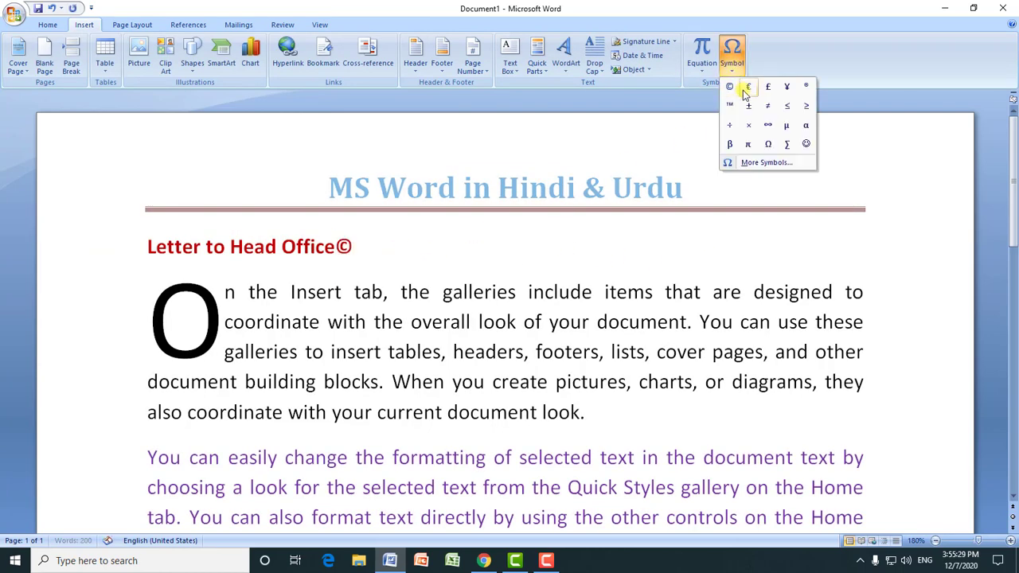
{"action": "left_click", "coordinate": [731, 107]}
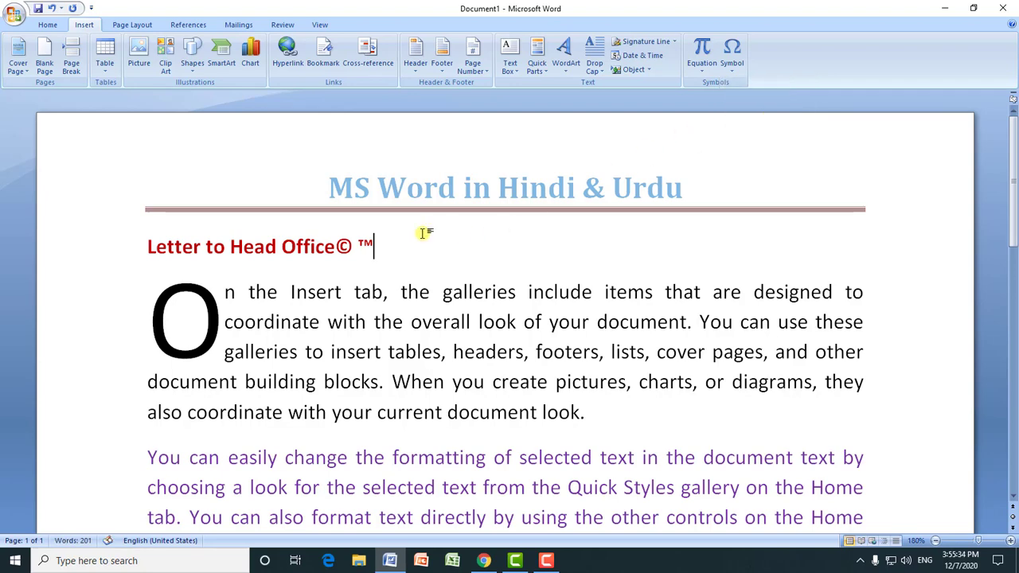
Move the ™ sign to the end of the header title 'MS Word in Hindi & Urdu', then close the header.
{"action": "double_click", "coordinate": [366, 246]}
{"action": "key", "text": "ctrl+c"}
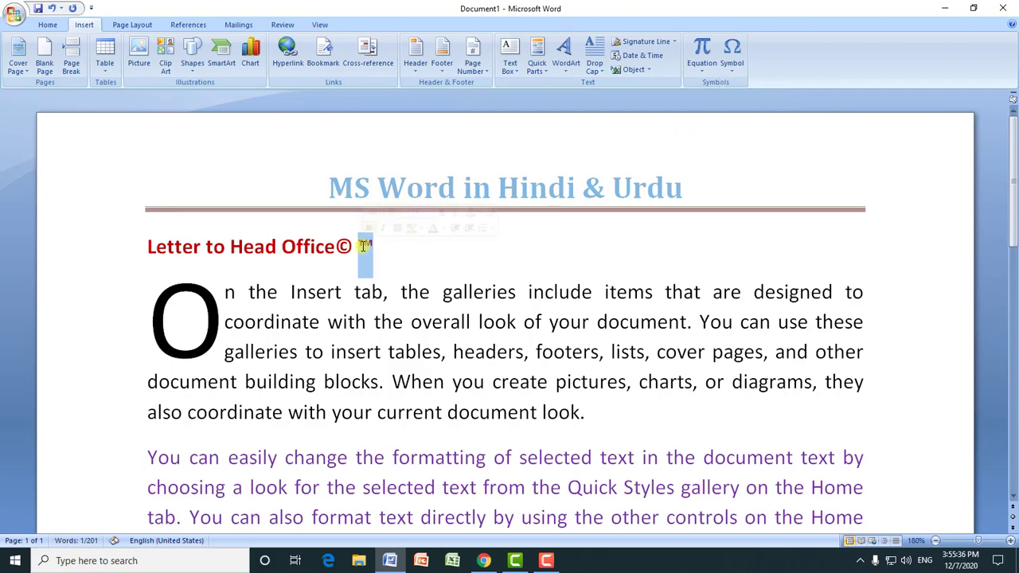
{"action": "key", "text": "Delete"}
{"action": "double_click", "coordinate": [682, 186]}
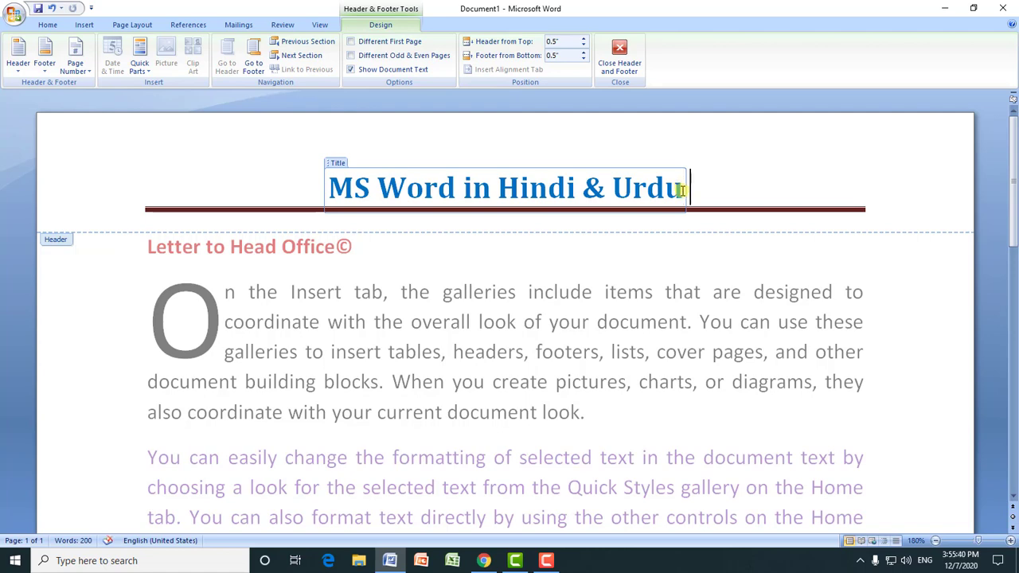
{"action": "key", "text": "ctrl+v"}
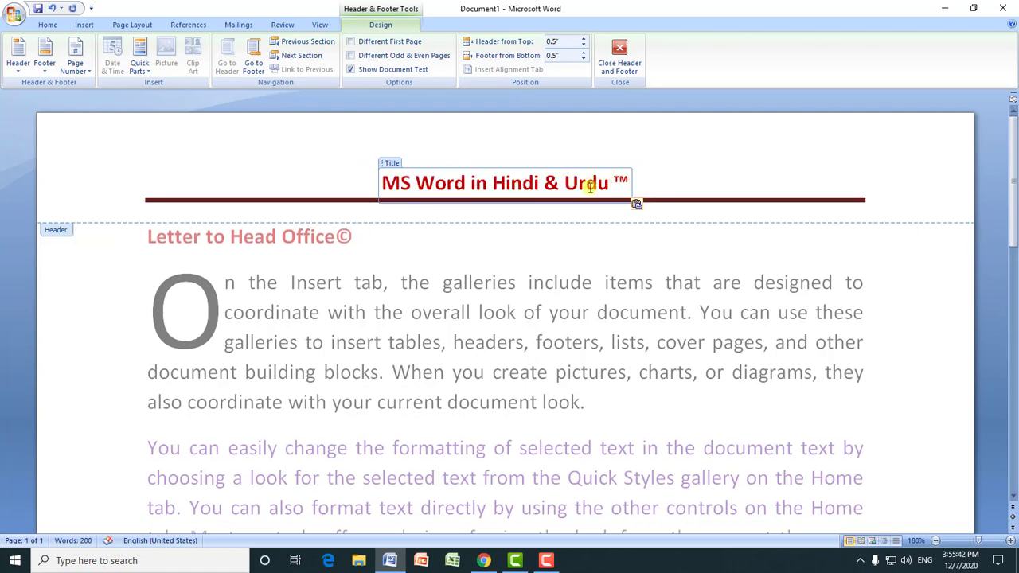
{"action": "left_click", "coordinate": [620, 60]}
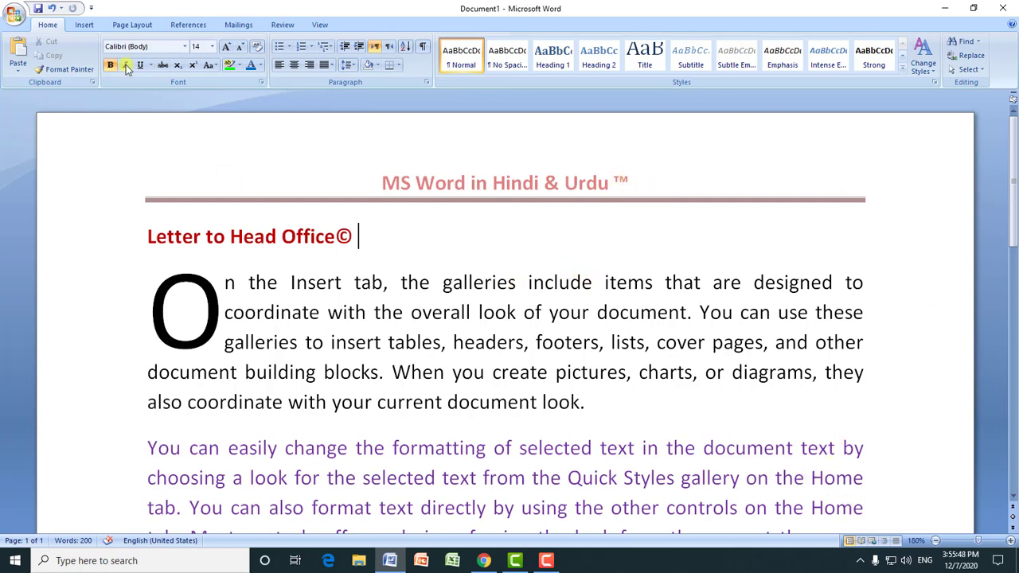
{"action": "left_click", "coordinate": [85, 25]}
{"action": "left_click", "coordinate": [732, 68]}
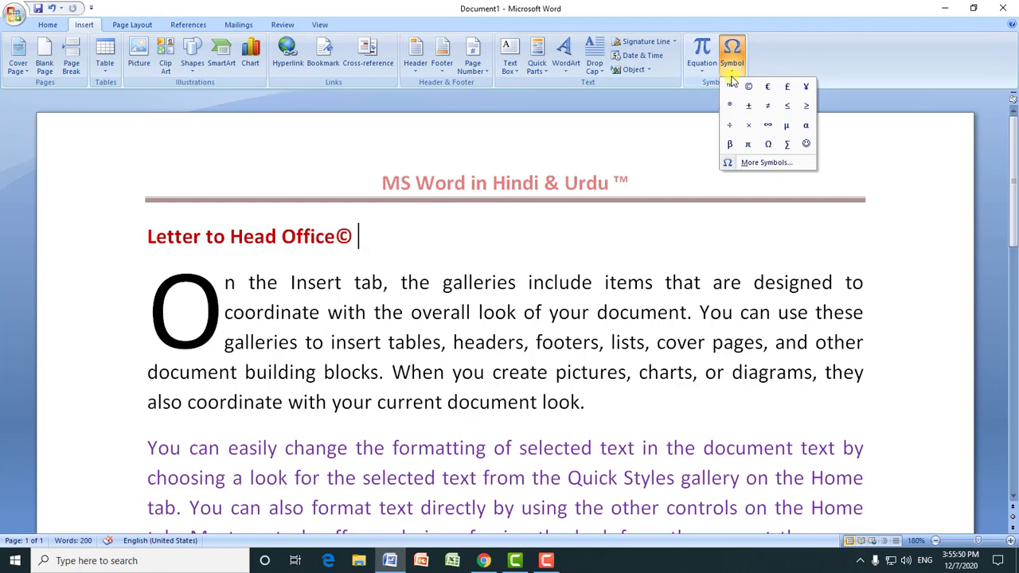
{"action": "left_click", "coordinate": [761, 163]}
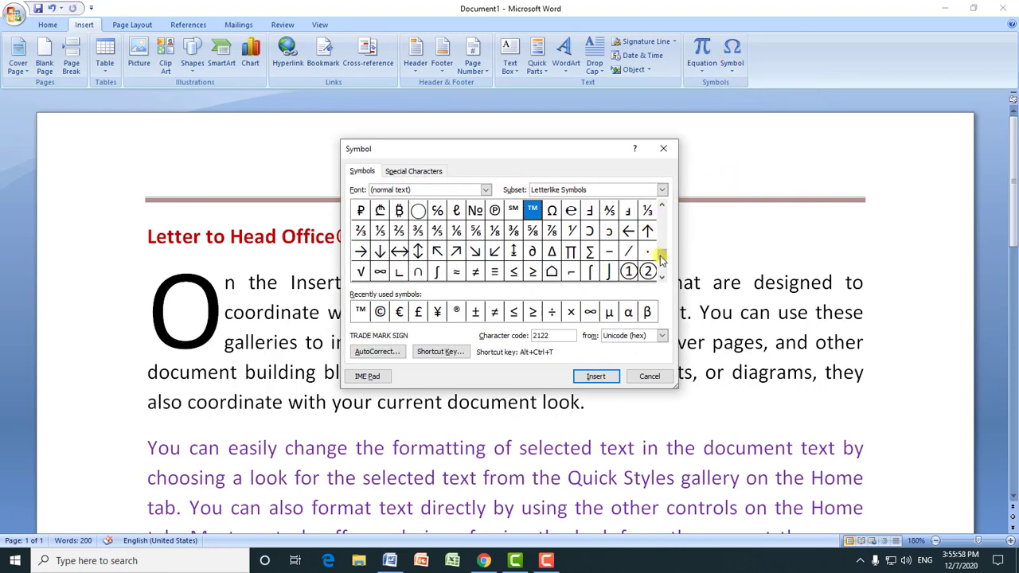
{"action": "left_click_drag", "start_coordinate": [660, 259], "coordinate": [665, 221]}
{"action": "left_click_drag", "start_coordinate": [664, 274], "coordinate": [664, 276]}
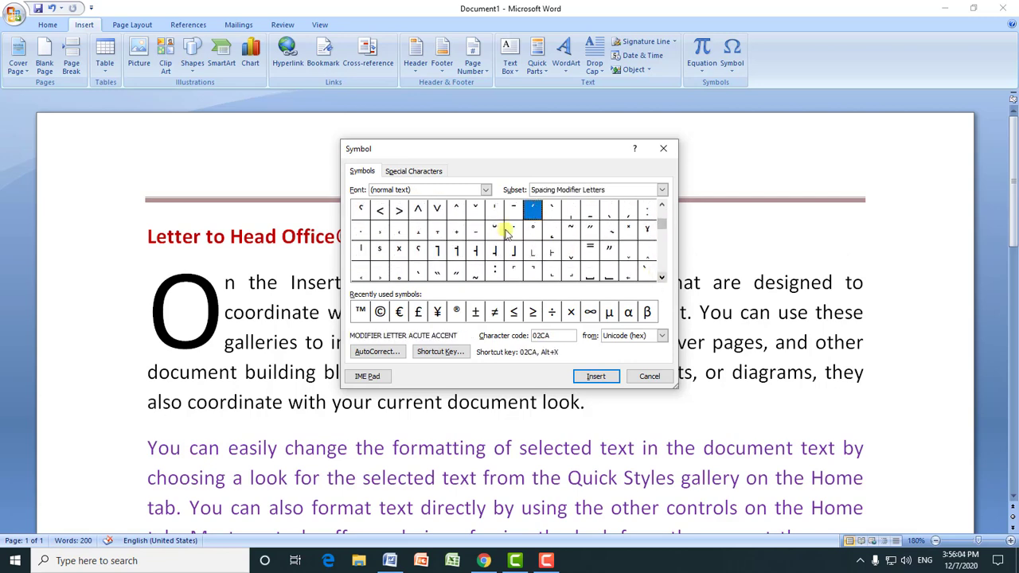
{"action": "left_click", "coordinate": [485, 189]}
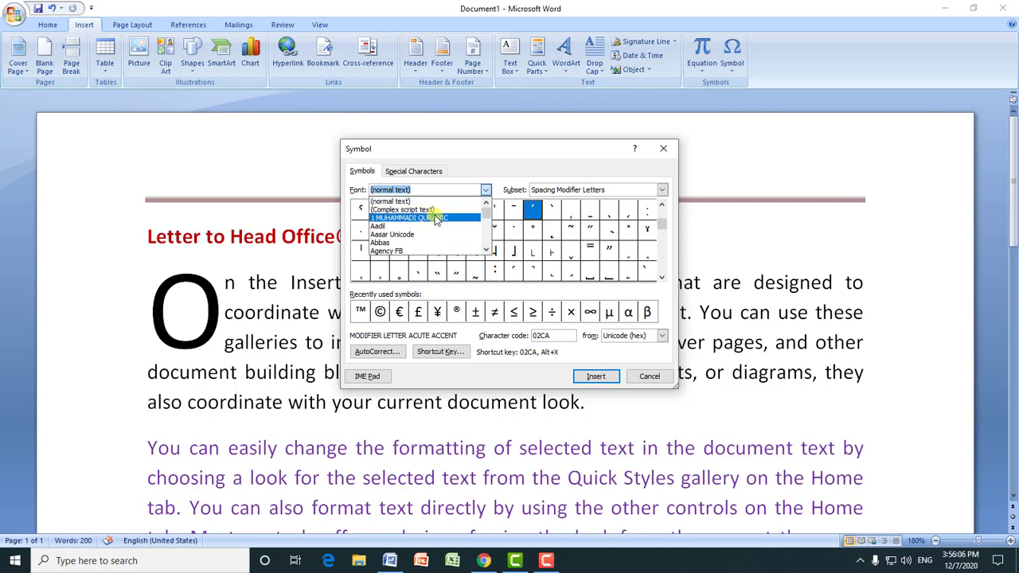
{"action": "left_click", "coordinate": [423, 172]}
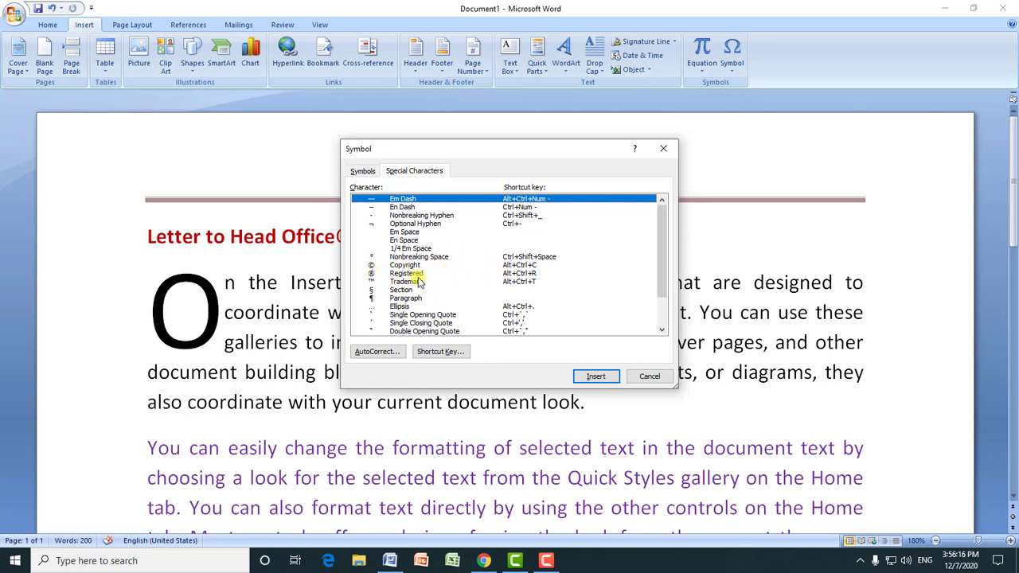
{"action": "left_click", "coordinate": [363, 173]}
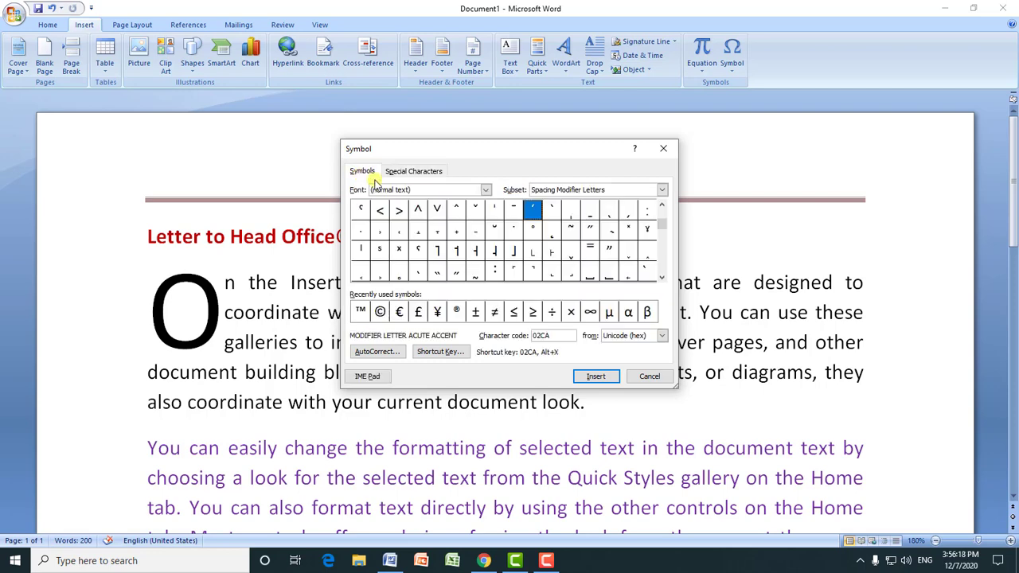
{"action": "left_click_drag", "start_coordinate": [661, 226], "coordinate": [661, 271]}
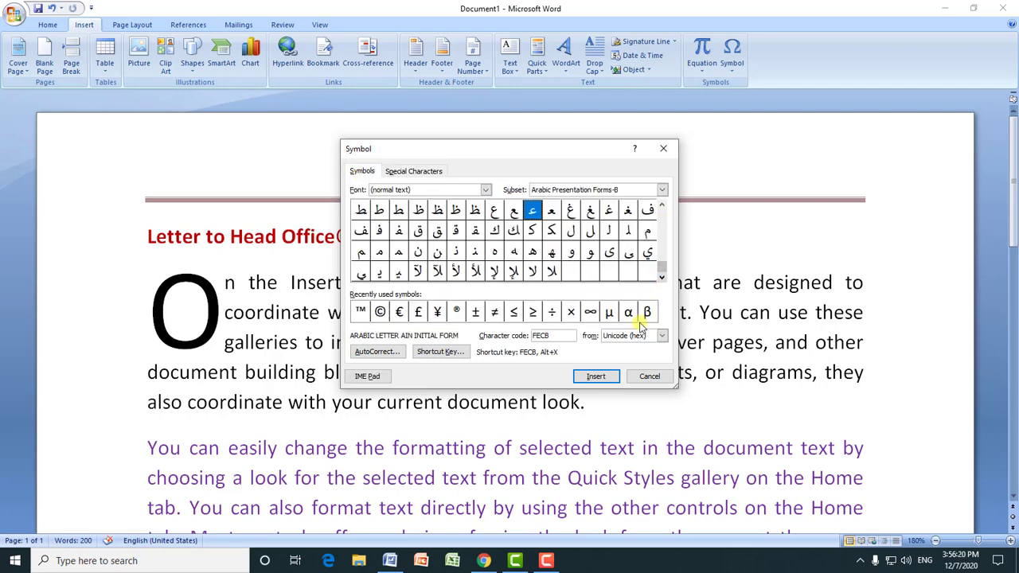
{"action": "left_click", "coordinate": [650, 376]}
{"action": "left_click", "coordinate": [732, 59]}
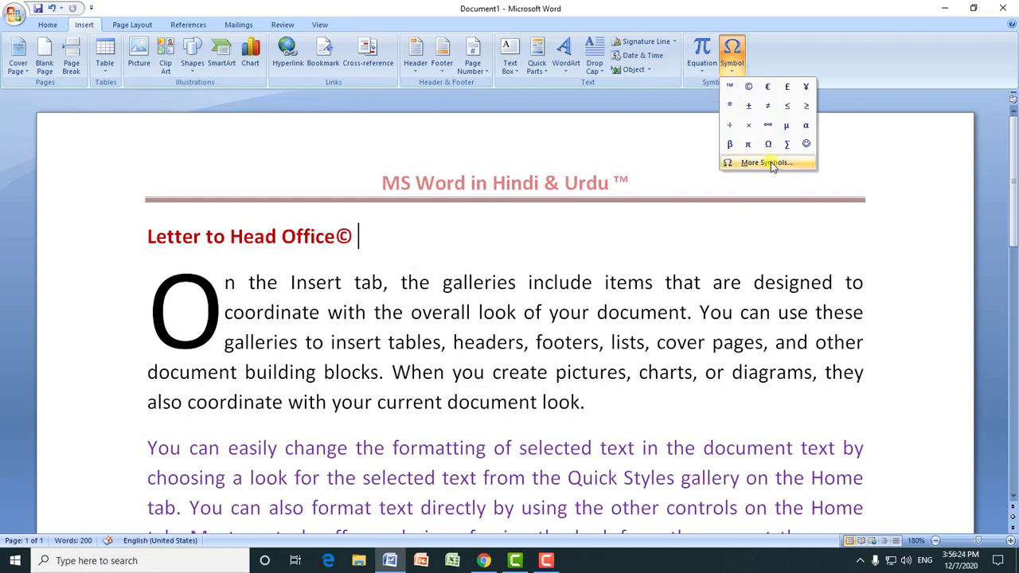
{"action": "left_click", "coordinate": [655, 282]}
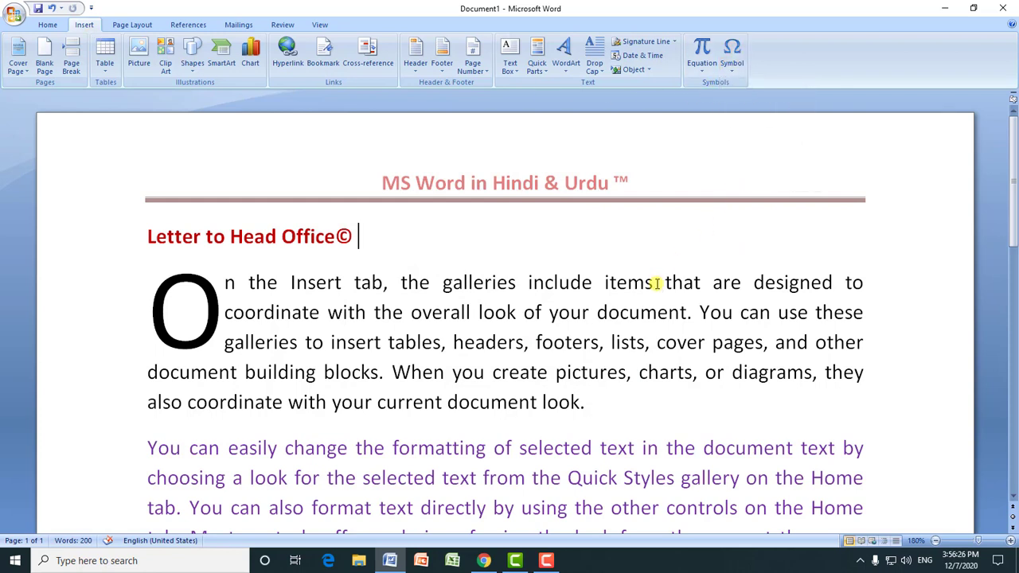